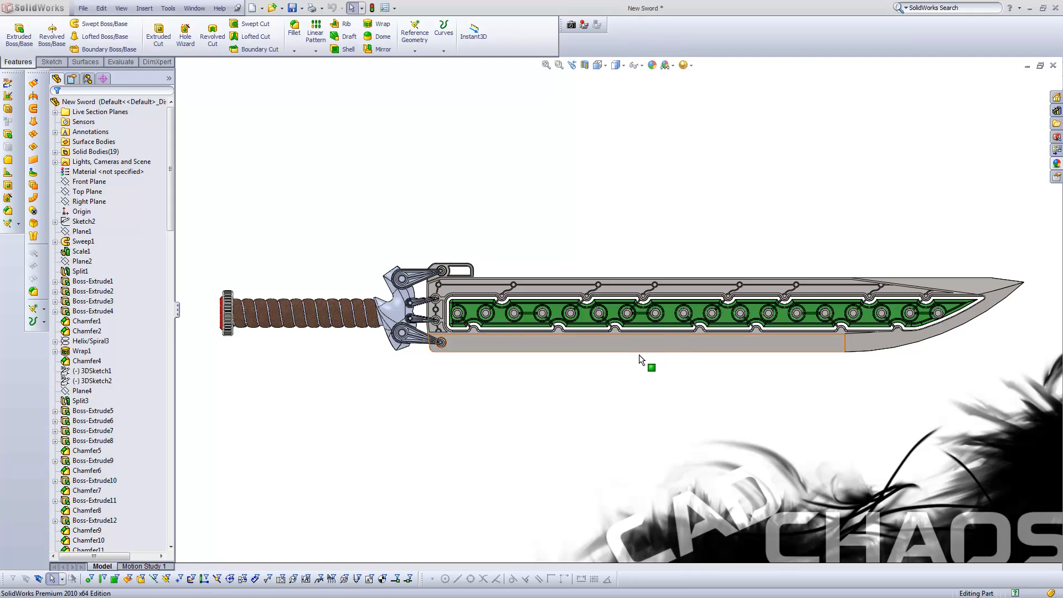
# Step: Examine the finished sword from the blade, guard and pommel sides, and look through its feature history to the last feature
pyautogui.moveTo(619, 365); pyautogui.dragTo(742, 359, button='middle')
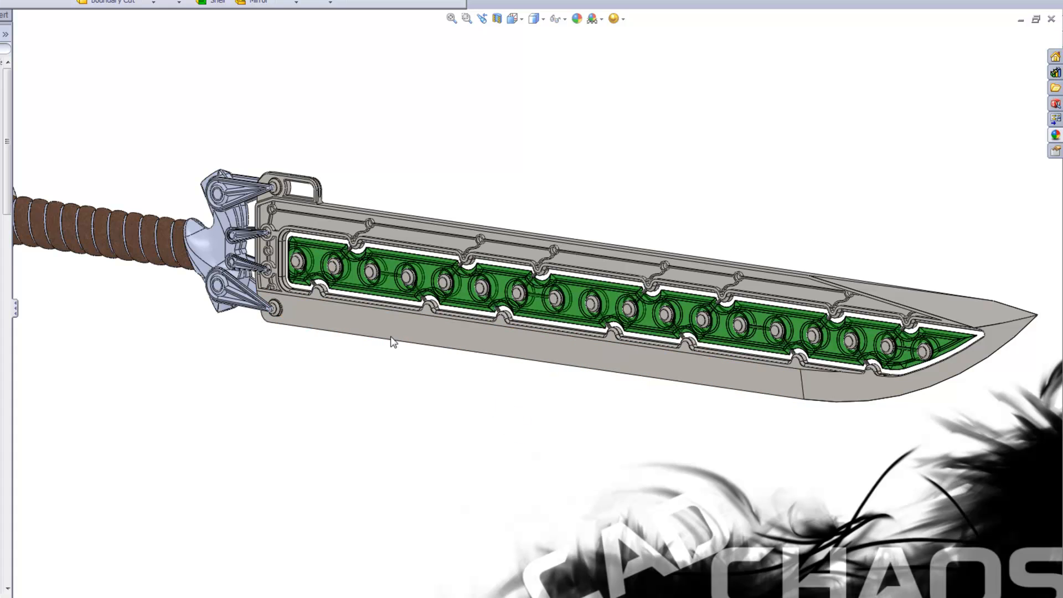
pyautogui.scroll(3, 166, 259)
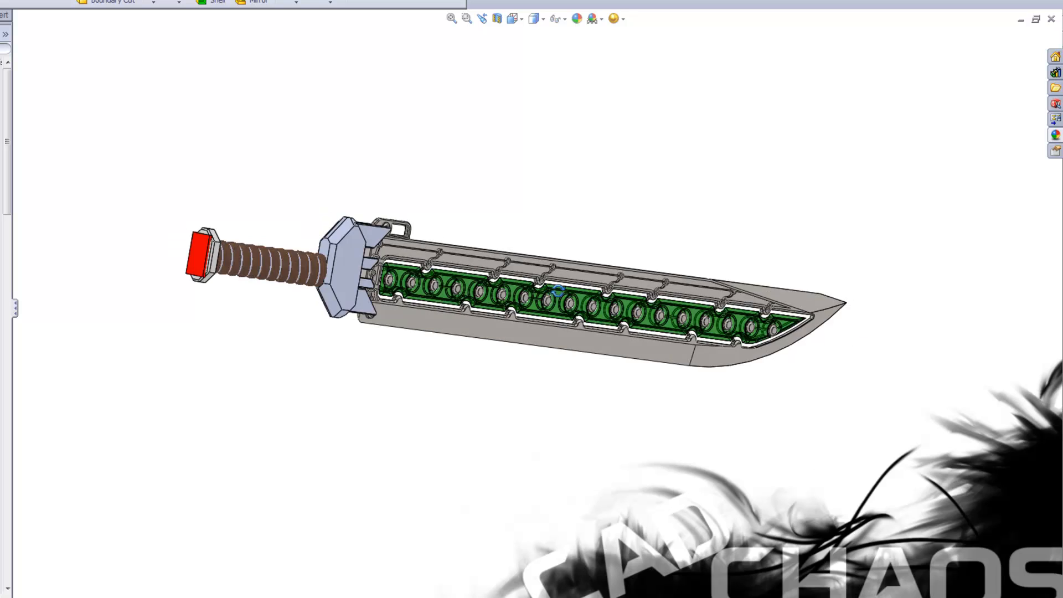
pyautogui.moveTo(559, 291); pyautogui.dragTo(447, 333, button='middle')
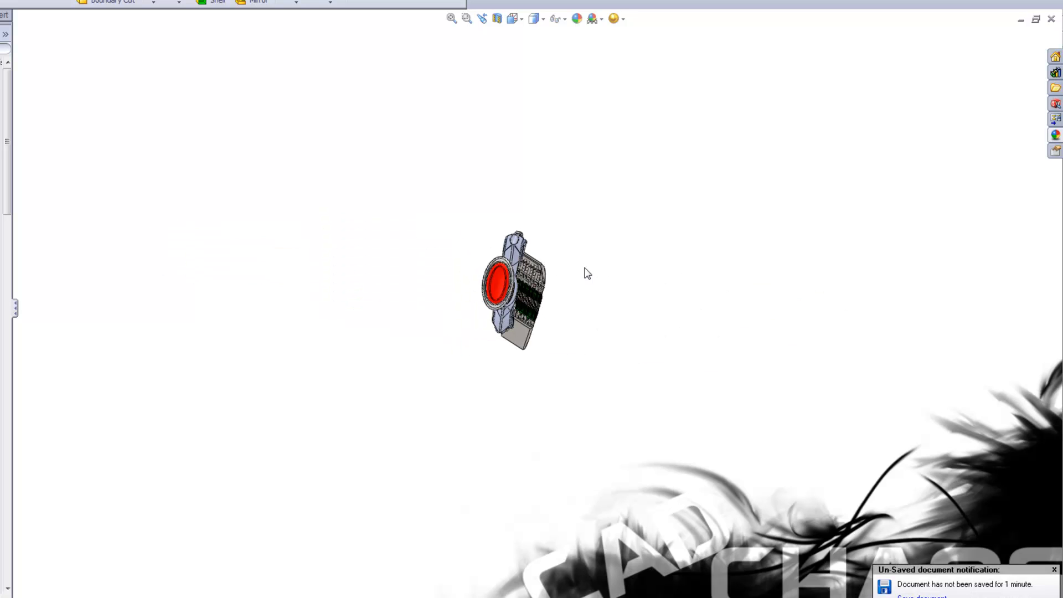
pyautogui.scroll(-3, 535, 316)
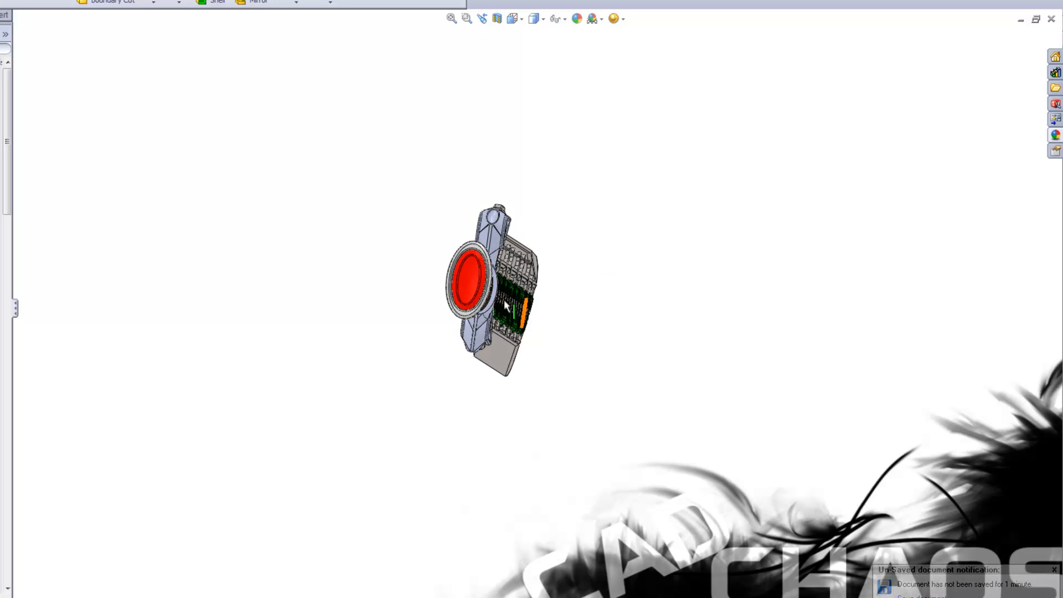
pyautogui.moveTo(447, 307); pyautogui.dragTo(644, 392, button='middle')
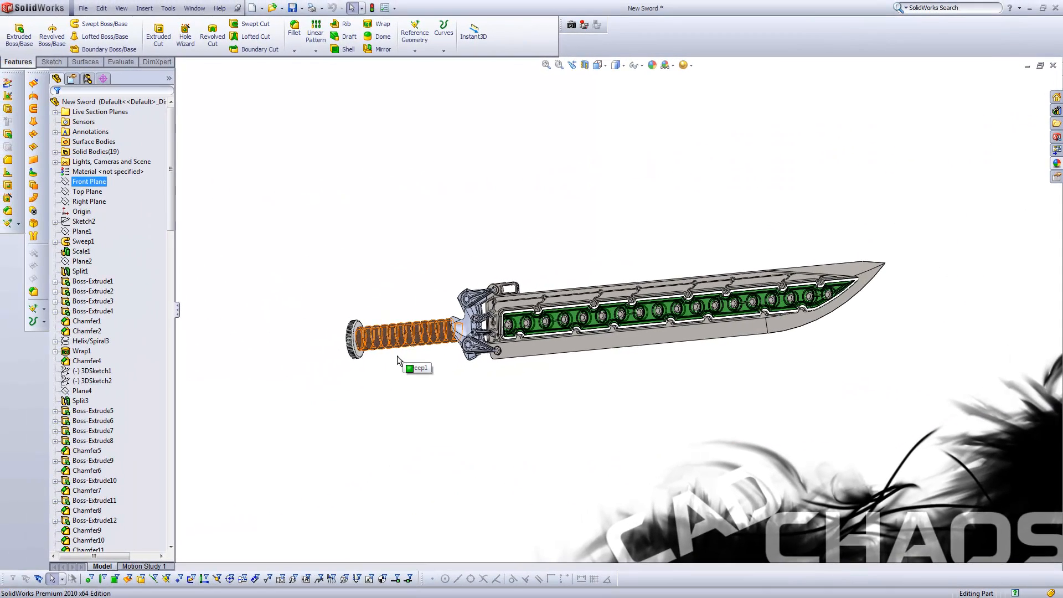
pyautogui.click(125, 250)
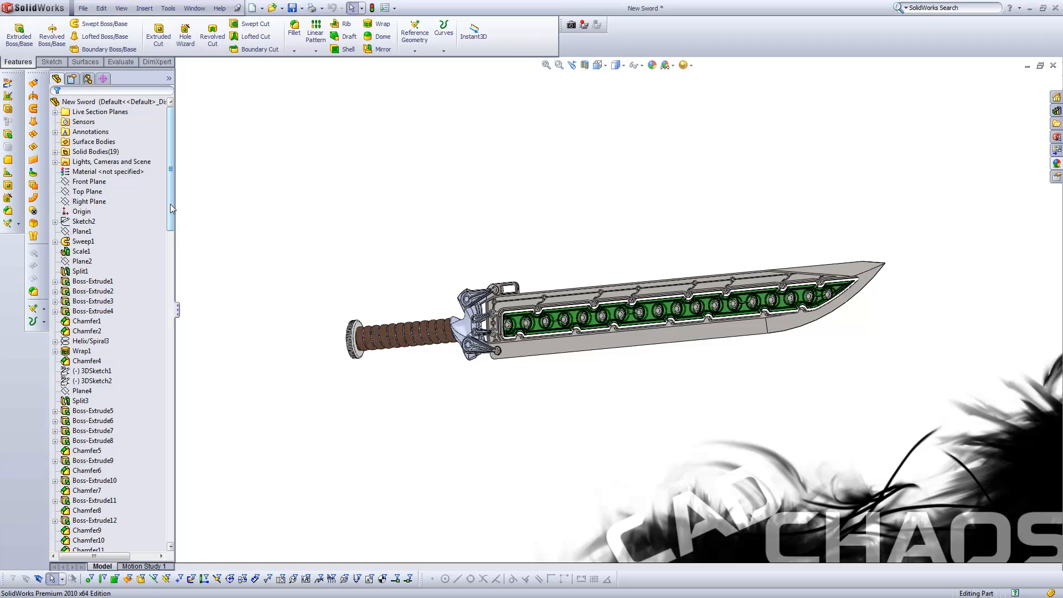
pyautogui.moveTo(170, 203); pyautogui.dragTo(149, 547)
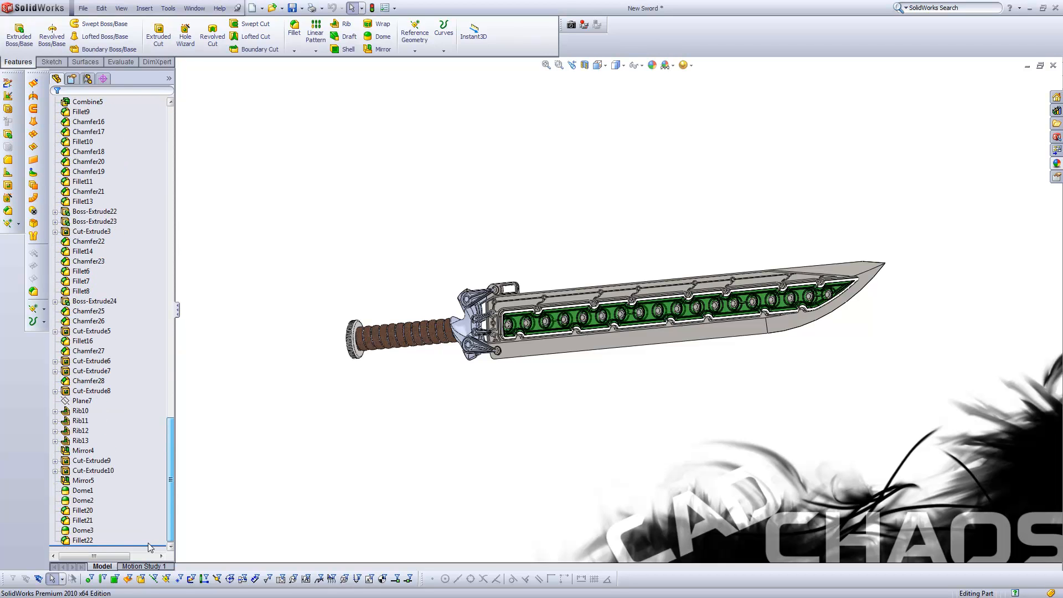
# Step: Roll the model back to just after Sketch2 and select the straight line running along the sword's sketch picture
pyautogui.moveTo(163, 467); pyautogui.dragTo(168, 200)
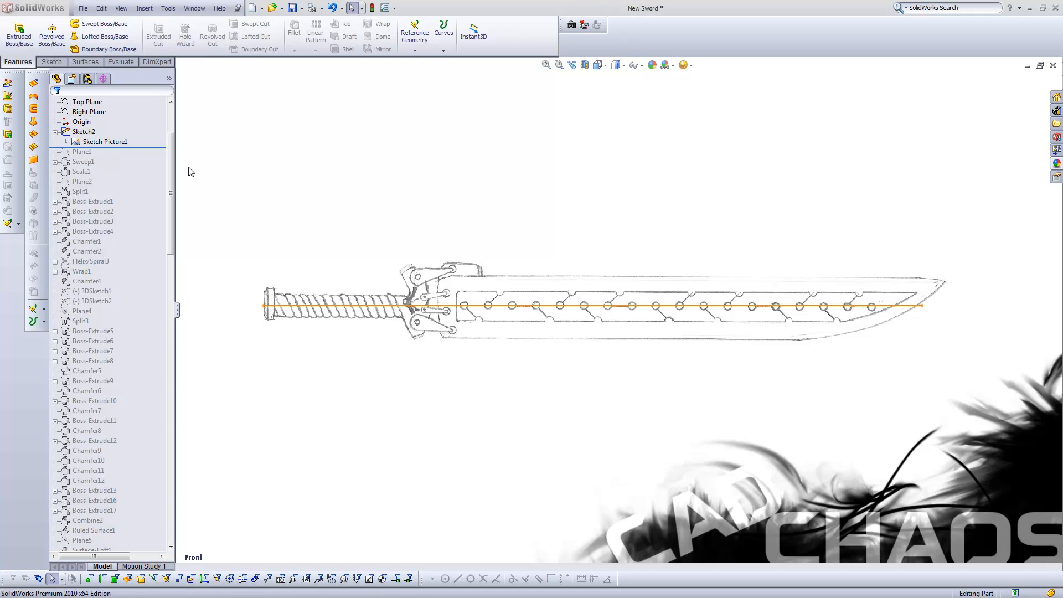
pyautogui.click(698, 307)
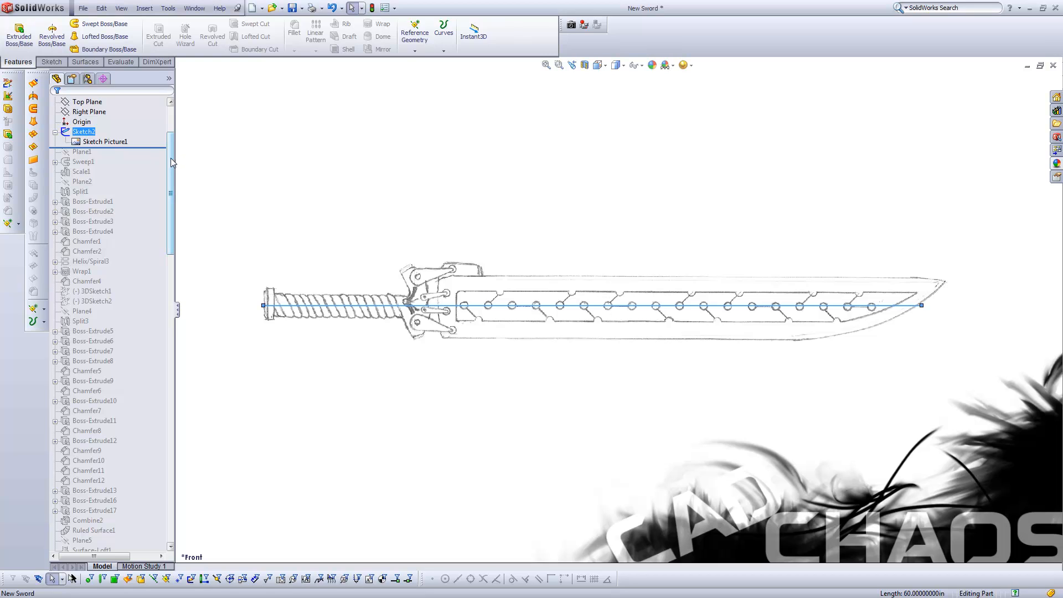
pyautogui.scroll(-4, 170, 222)
pyautogui.moveTo(171, 221); pyautogui.dragTo(142, 216)
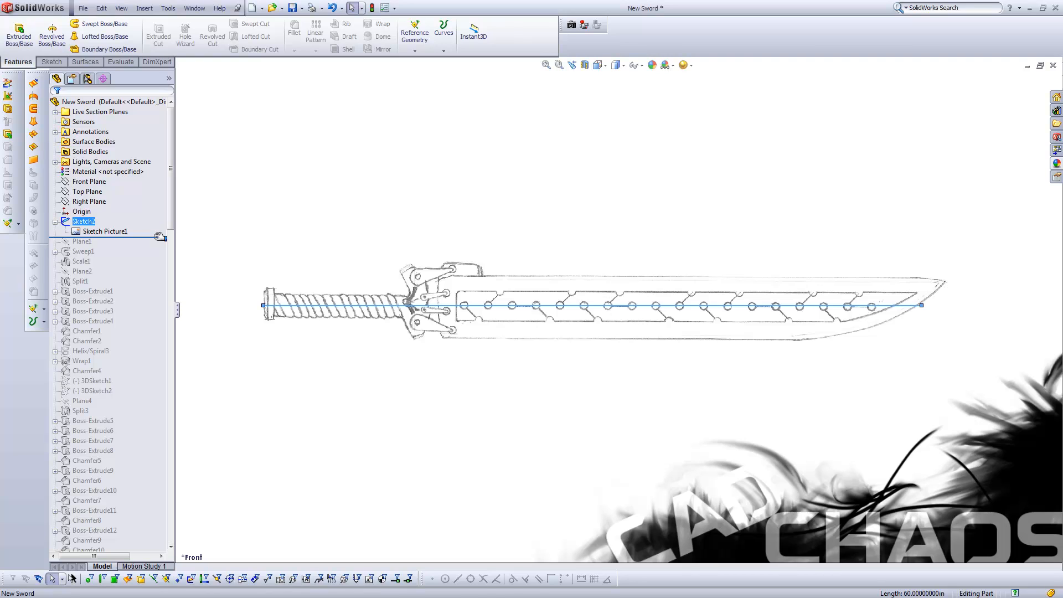
# Step: Roll the history forward through Sweep1 and inspect the coiled handle wrap at an angle
pyautogui.moveTo(160, 237); pyautogui.dragTo(155, 257)
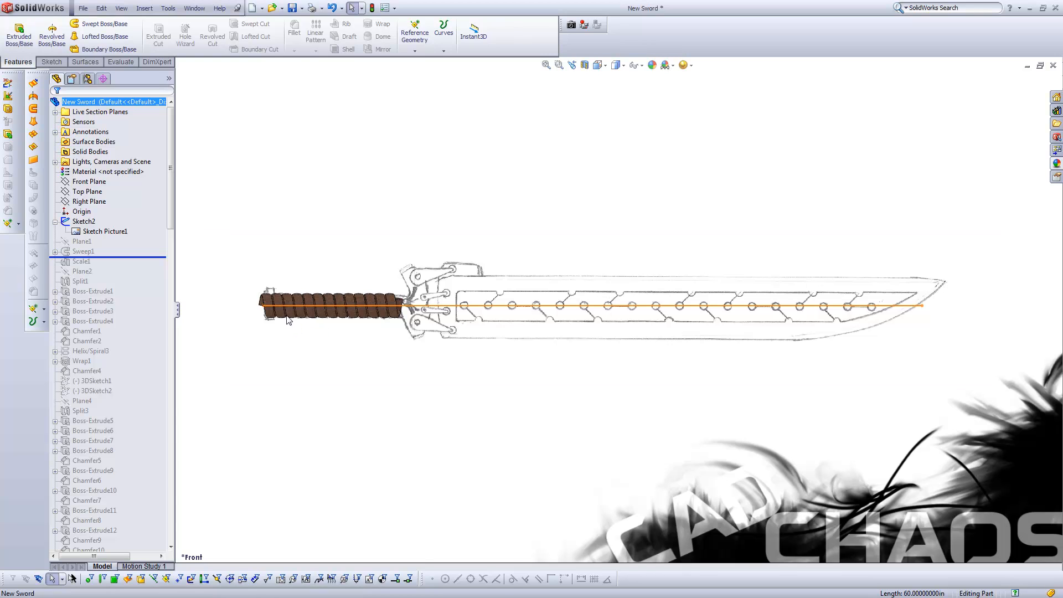
pyautogui.scroll(-10, 333, 309)
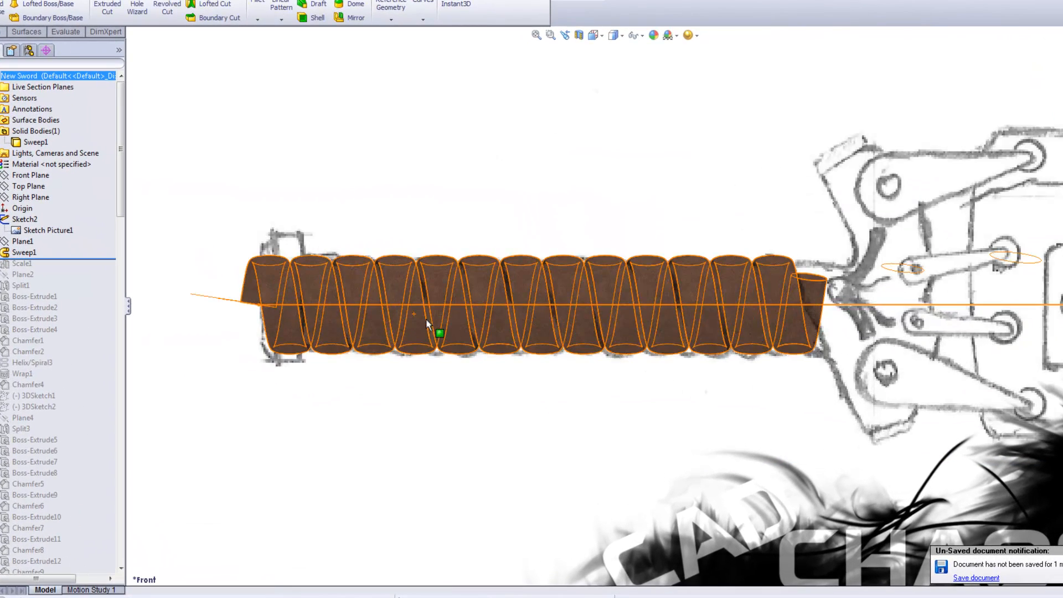
pyautogui.moveTo(472, 339); pyautogui.dragTo(413, 350, button='middle')
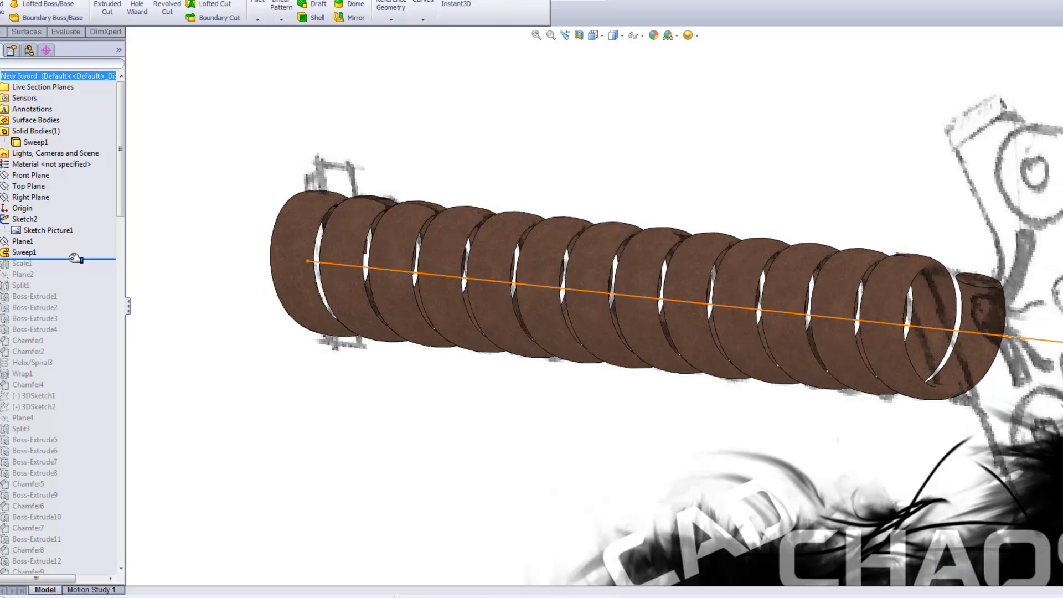
# Step: Roll the history forward in stages past Scale1 and Split1 to include Boss-Extrude1 through Boss-Extrude4
pyautogui.moveTo(71, 260); pyautogui.dragTo(72, 271)
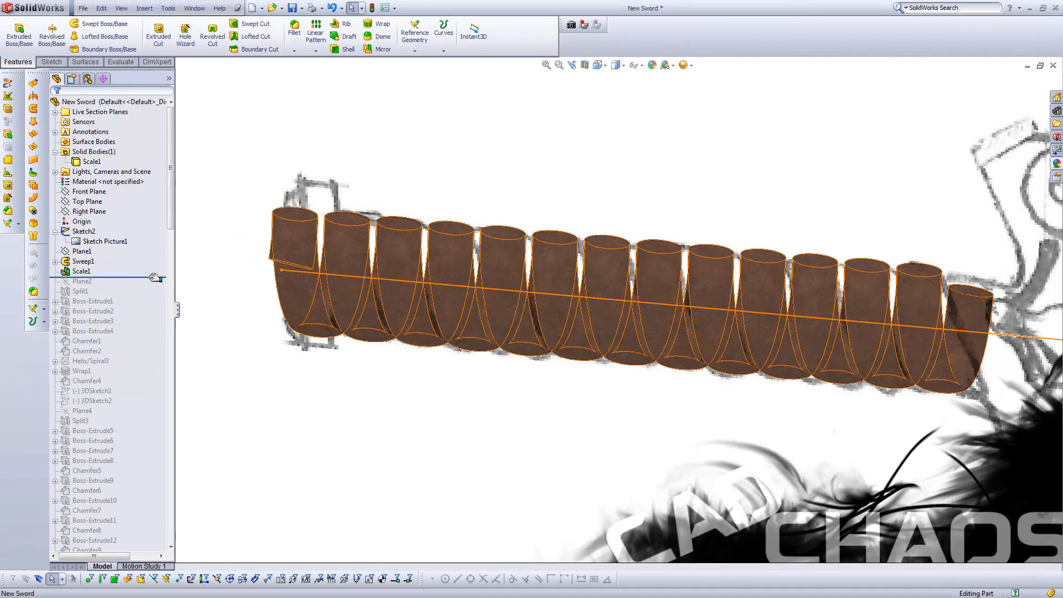
pyautogui.moveTo(116, 270); pyautogui.dragTo(104, 291)
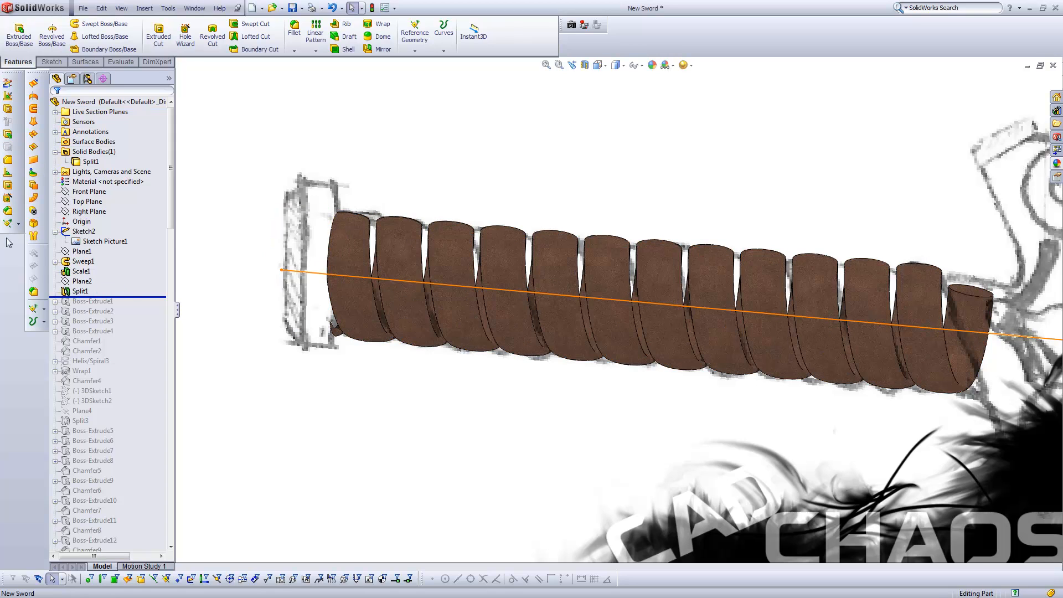
pyautogui.moveTo(163, 297); pyautogui.dragTo(159, 336)
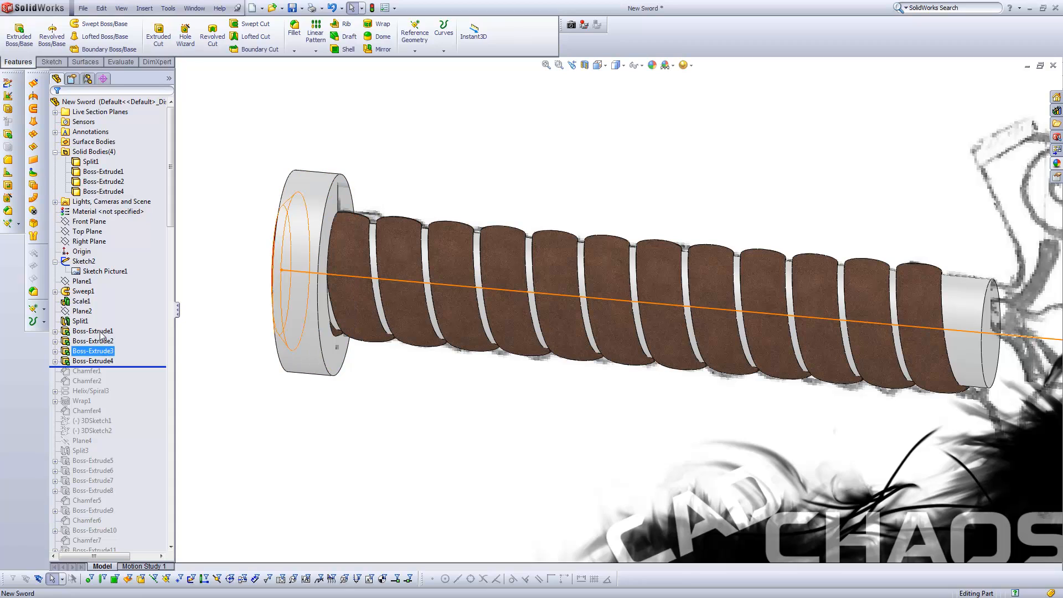
# Step: Select Boss-Extrude1, the core cylinder inside the handle wrap, and open its feature definition
pyautogui.click(102, 333)
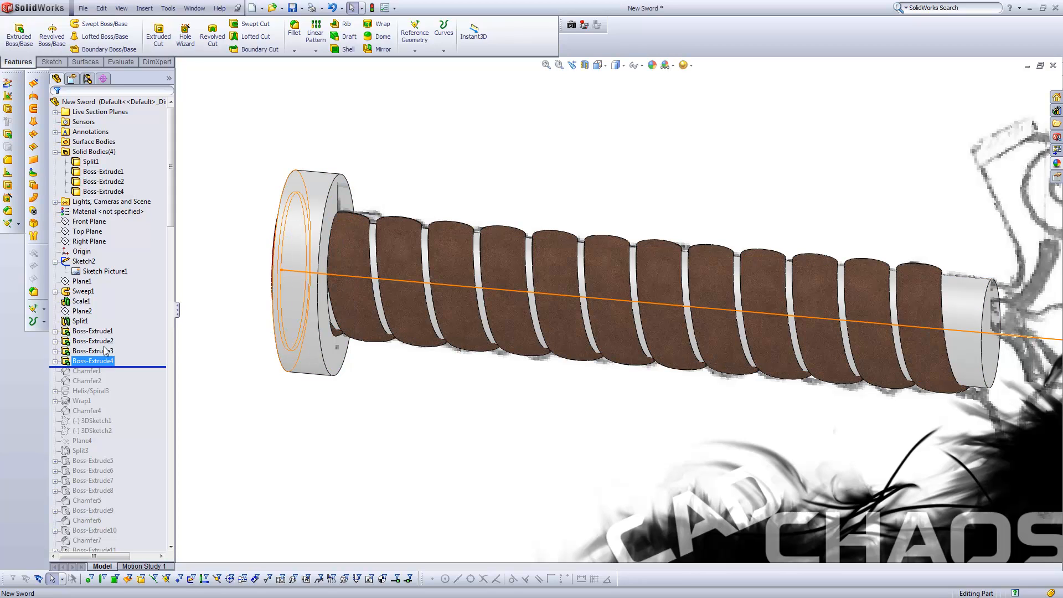
pyautogui.rightClick(111, 330)
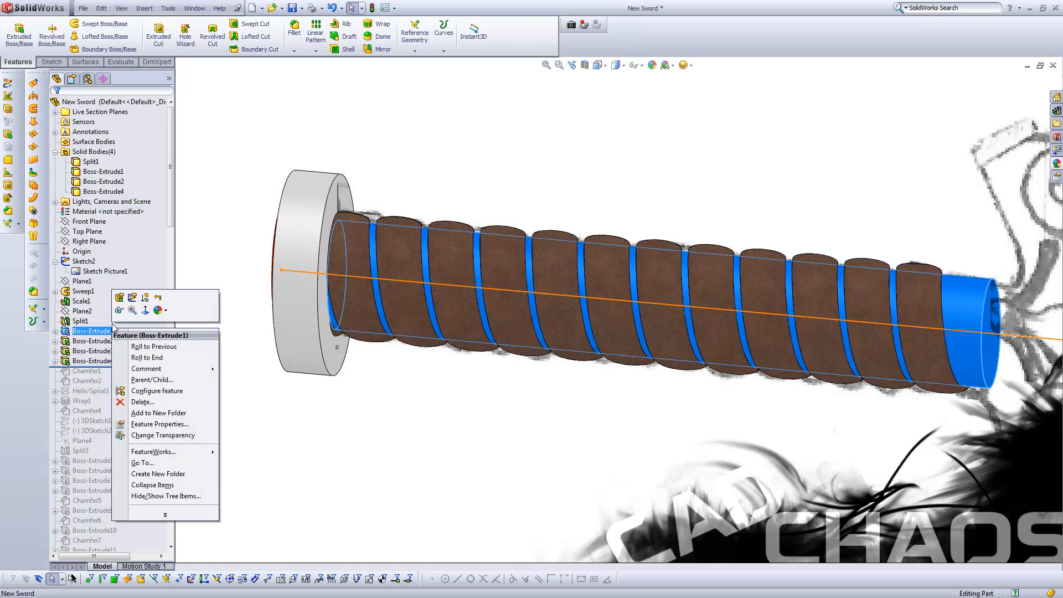
pyautogui.click(123, 299)
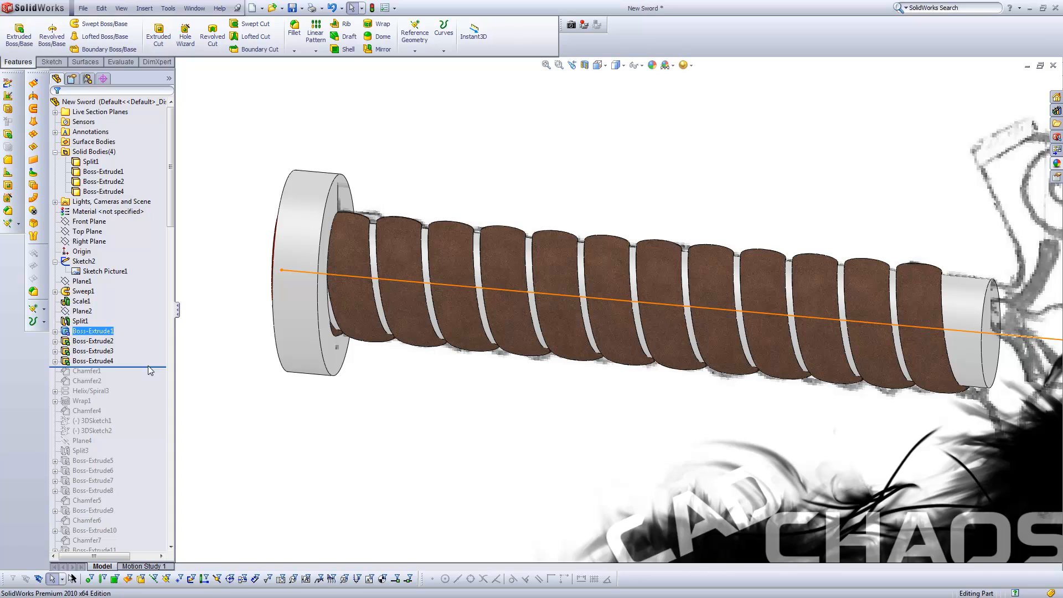
# Step: Roll the history forward past the pommel chamfers Chamfer1 and Chamfer2, and on through Wrap1
pyautogui.moveTo(154, 367); pyautogui.dragTo(147, 383)
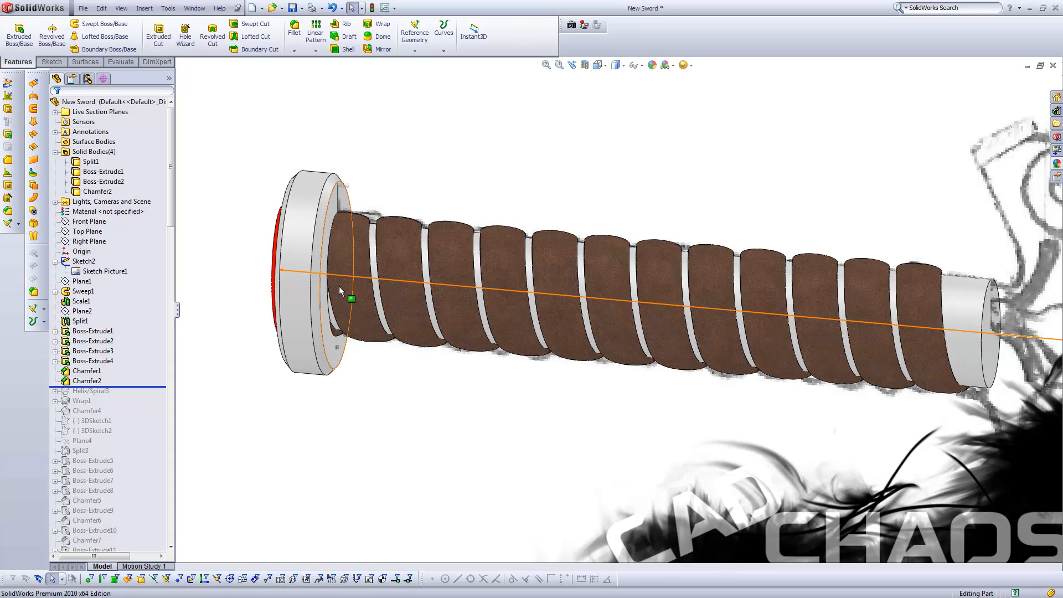
pyautogui.moveTo(339, 286); pyautogui.dragTo(357, 285, button='middle')
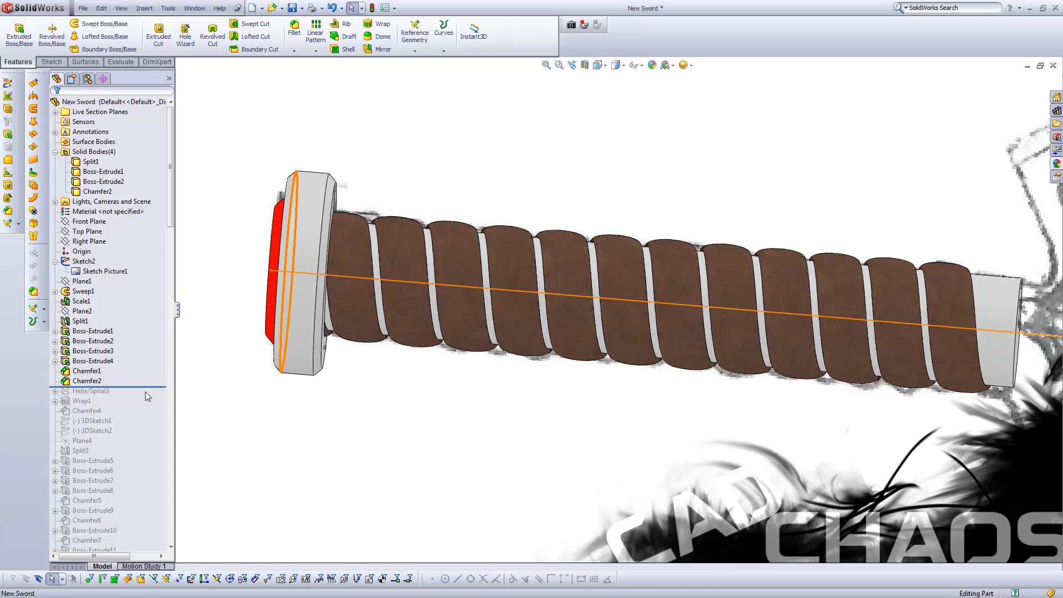
pyautogui.moveTo(145, 391); pyautogui.dragTo(143, 407)
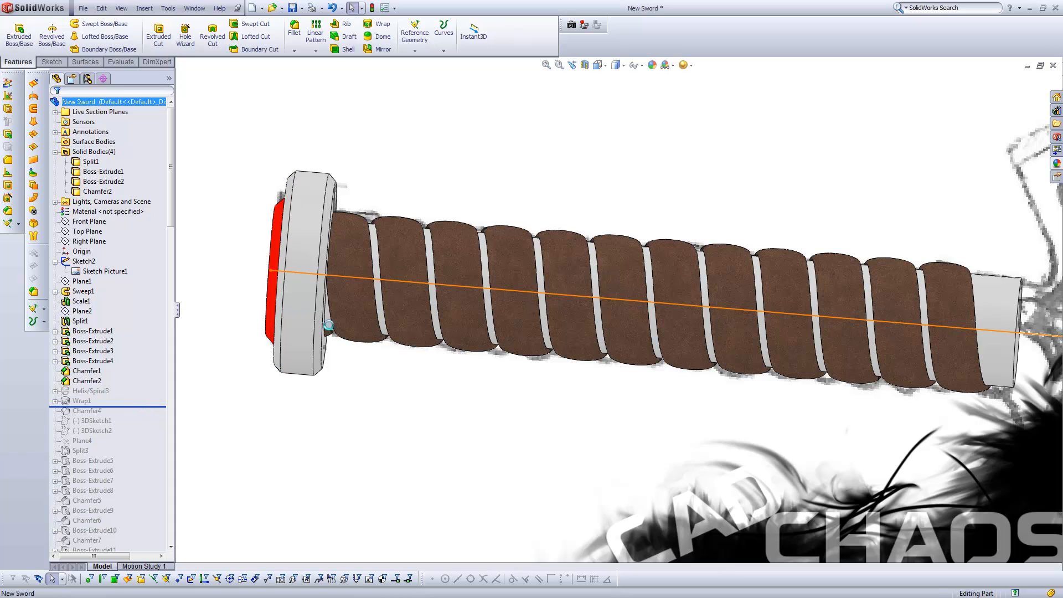
# Step: Expand Wrap1 and highlight its Sketch16 to inspect the rectangle pattern wrapped around the pommel
pyautogui.click(55, 401)
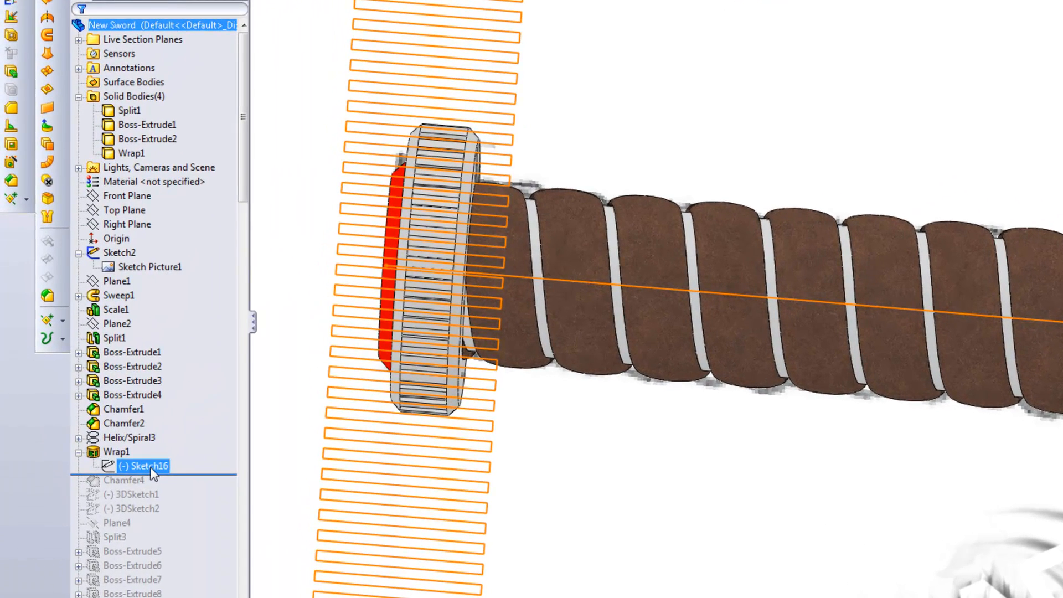
pyautogui.click(101, 411)
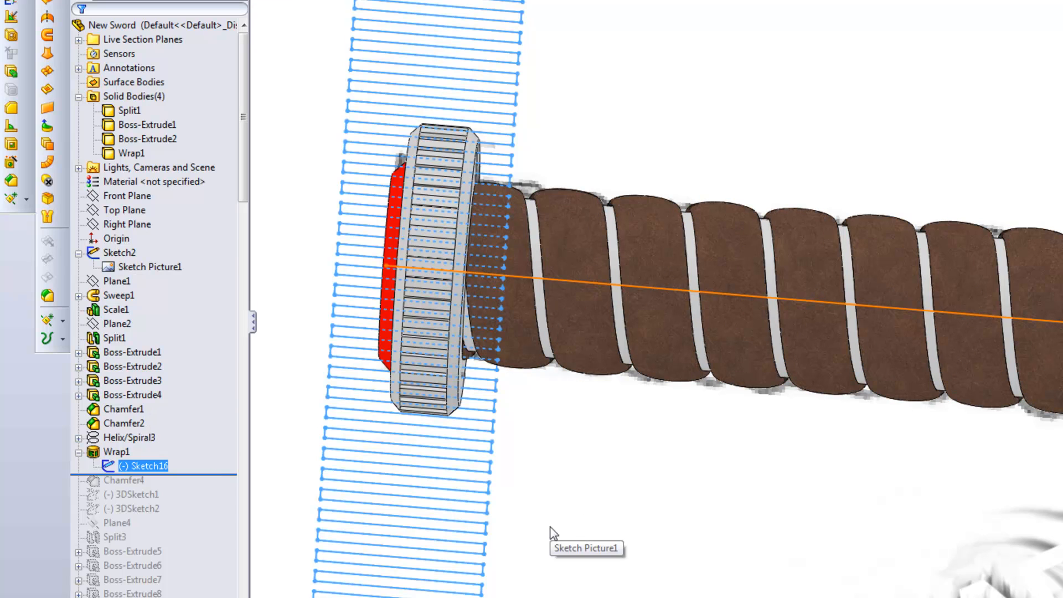
pyautogui.click(585, 532)
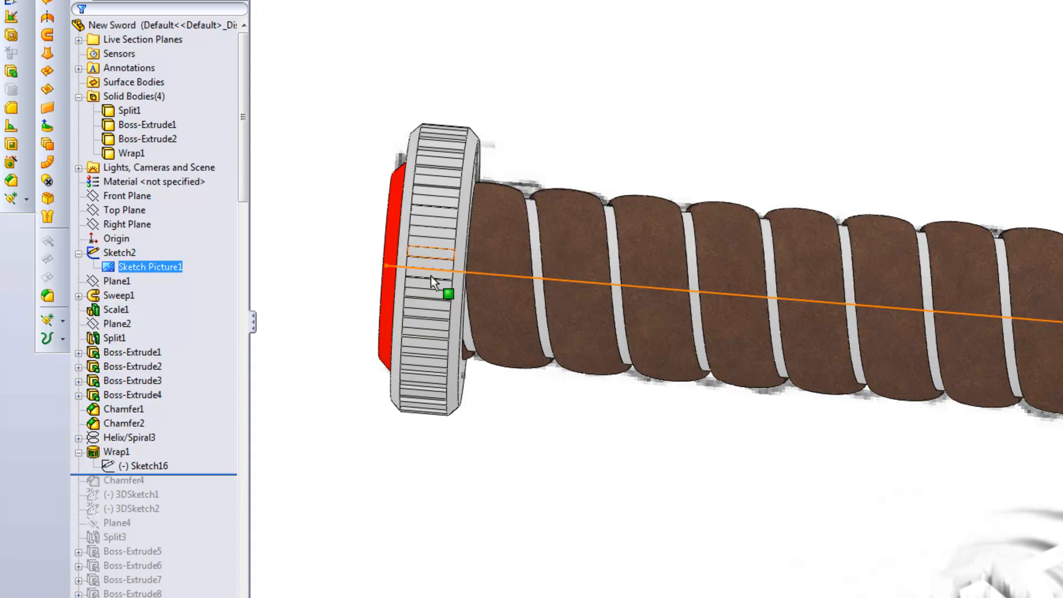
pyautogui.moveTo(404, 284); pyautogui.dragTo(425, 302, button='middle')
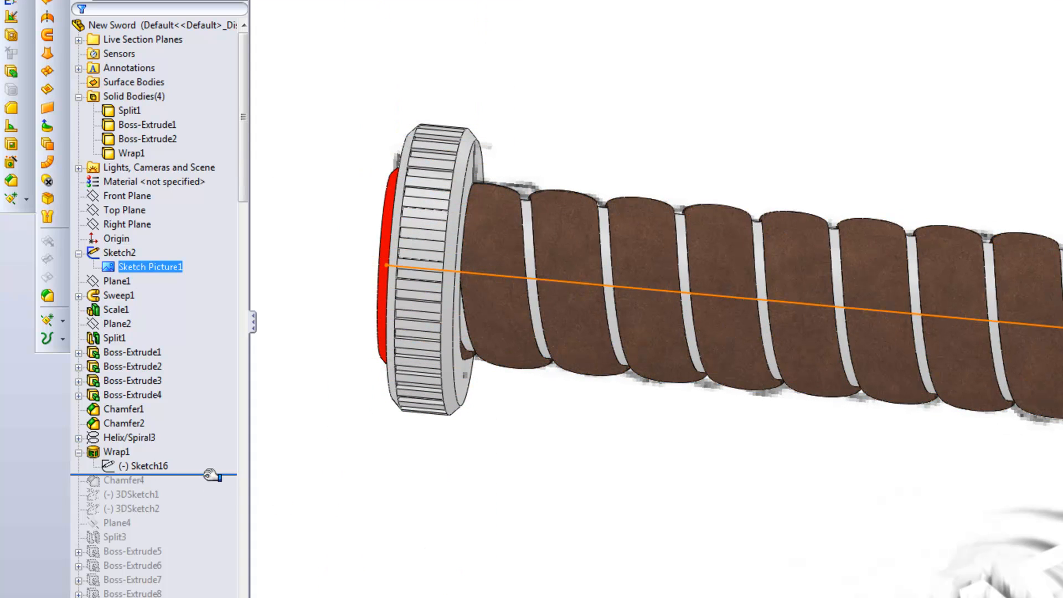
# Step: Roll the history forward through Chamfer4 on the pommel grooves and on through Split3
pyautogui.moveTo(210, 476); pyautogui.dragTo(202, 487)
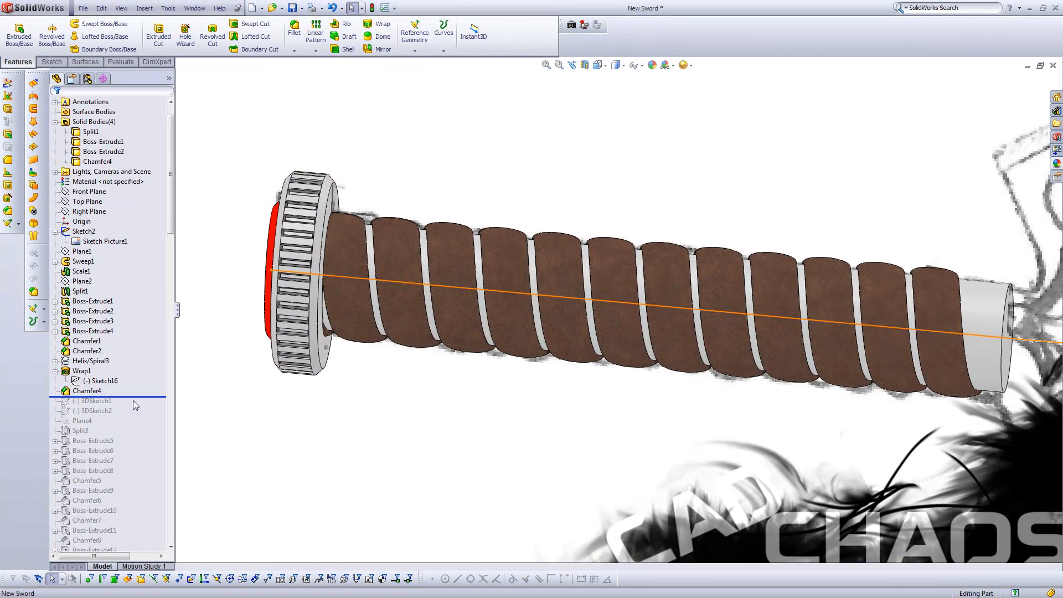
pyautogui.scroll(-1, 188, 494)
pyautogui.moveTo(135, 367); pyautogui.dragTo(133, 411)
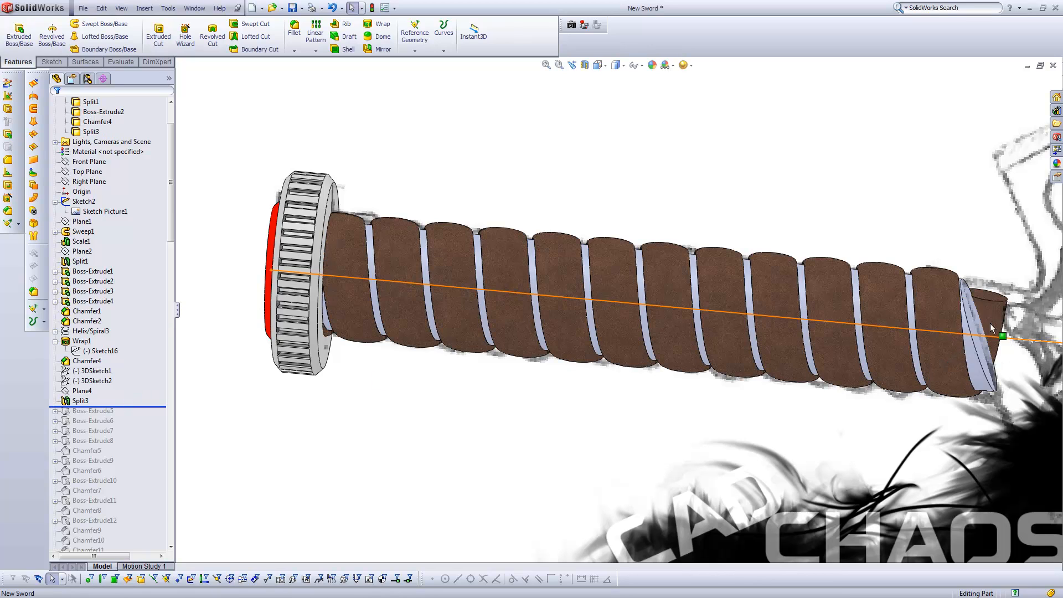
# Step: Highlight the handle core body and inspect its split end beside the guard sketch
pyautogui.keyDown('ctrl'); pyautogui.moveTo(985, 314); pyautogui.dragTo(694, 298, button='middle'); pyautogui.keyUp('ctrl')
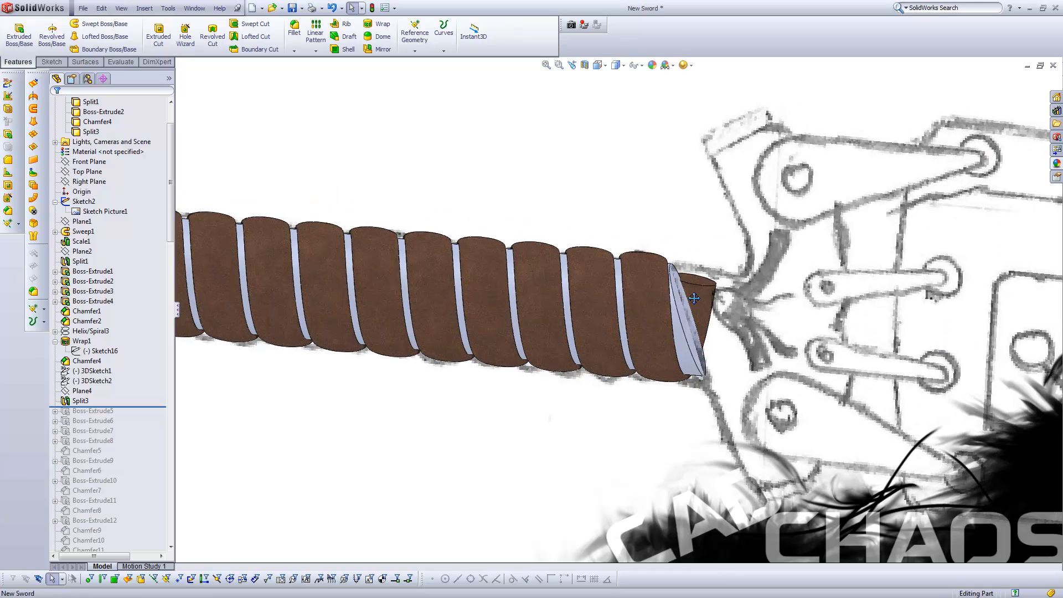
pyautogui.click(624, 330)
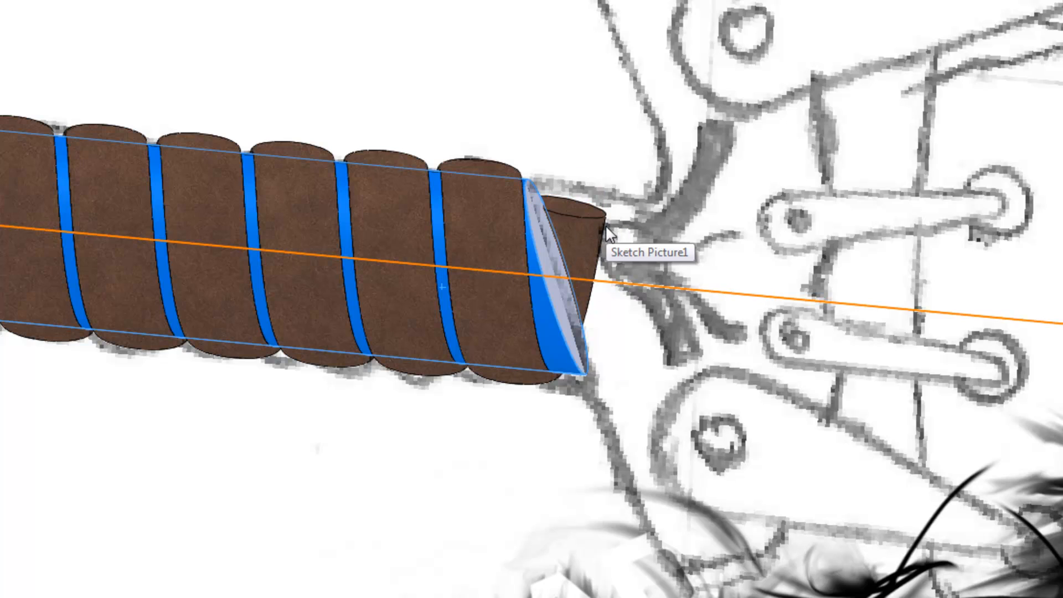
pyautogui.scroll(3, 710, 244)
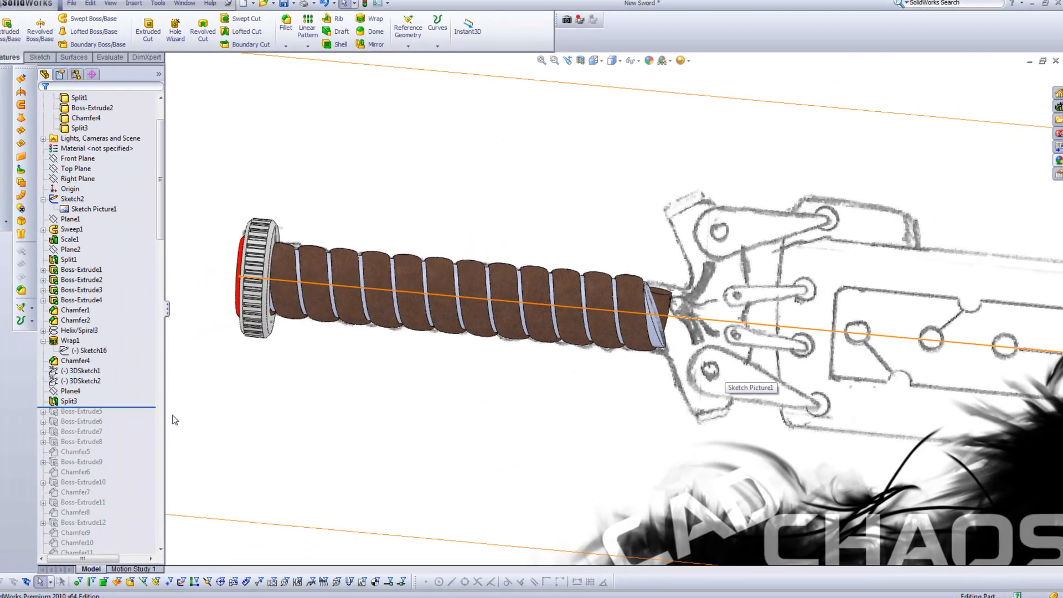
# Step: Roll the history forward from Boss-Extrude5 through Boss-Extrude8 and select the guard plate, Boss-Extrude5
pyautogui.scroll(-6, 140, 242)
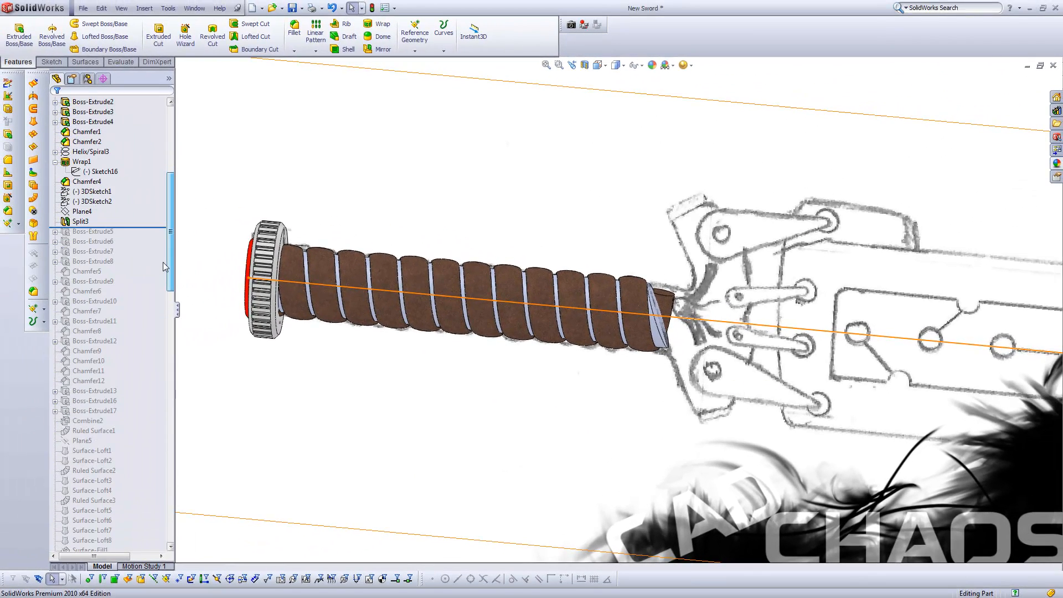
pyautogui.moveTo(143, 228); pyautogui.dragTo(143, 267)
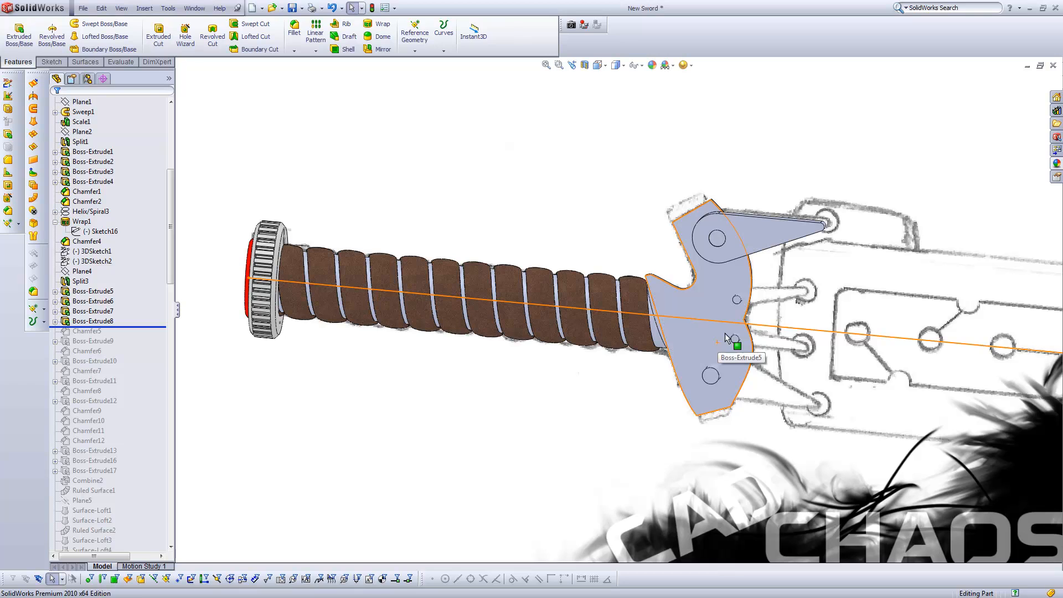
pyautogui.scroll(-4, 674, 302)
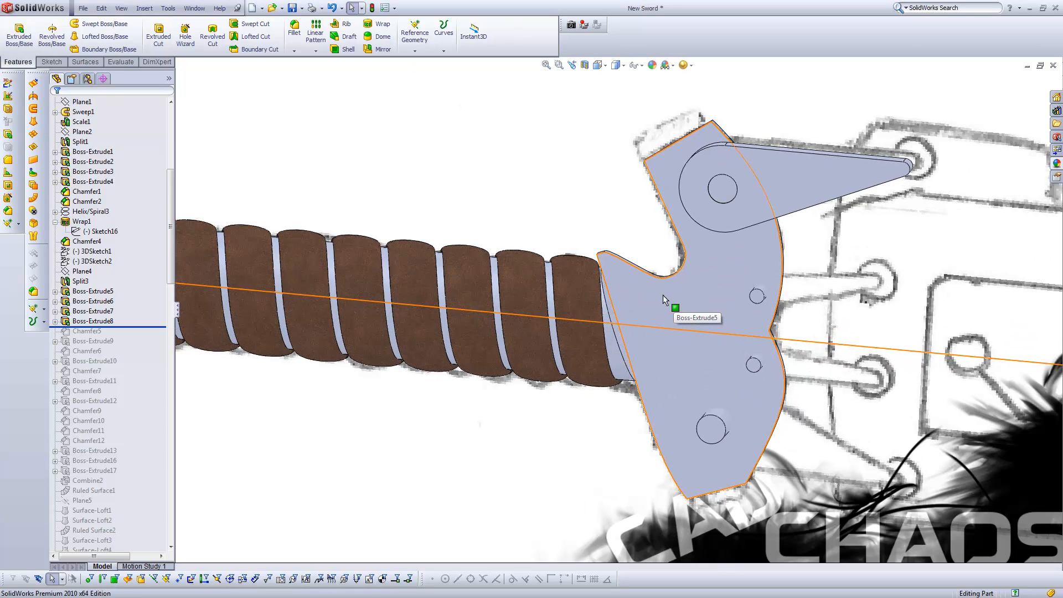
pyautogui.click(663, 295)
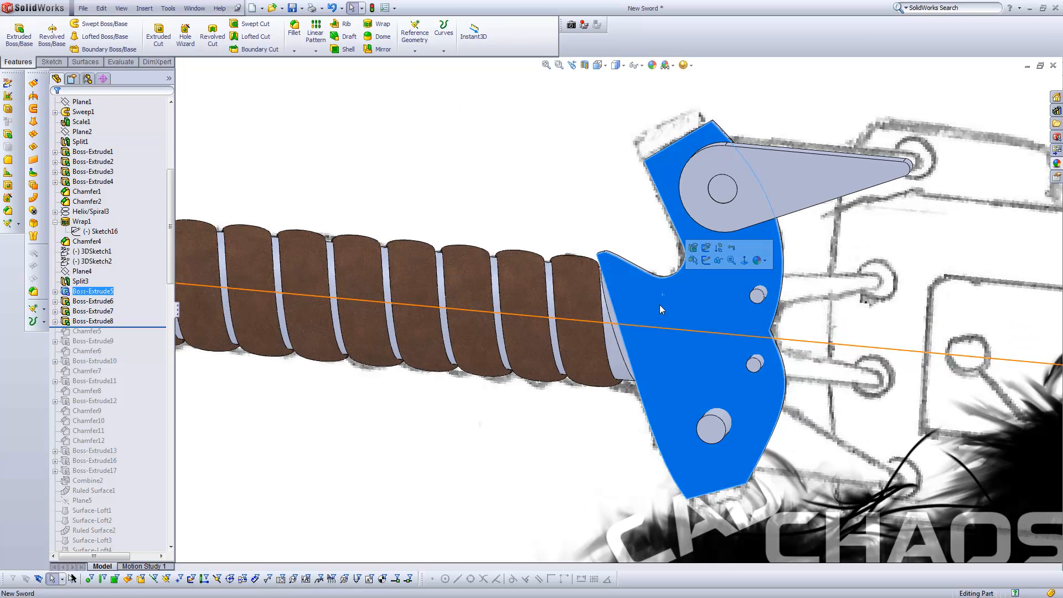
# Step: Examine the selected guard plate, its pins and the upper arm against the reference sketch from several angles
pyautogui.moveTo(659, 305); pyautogui.dragTo(705, 334, button='middle')
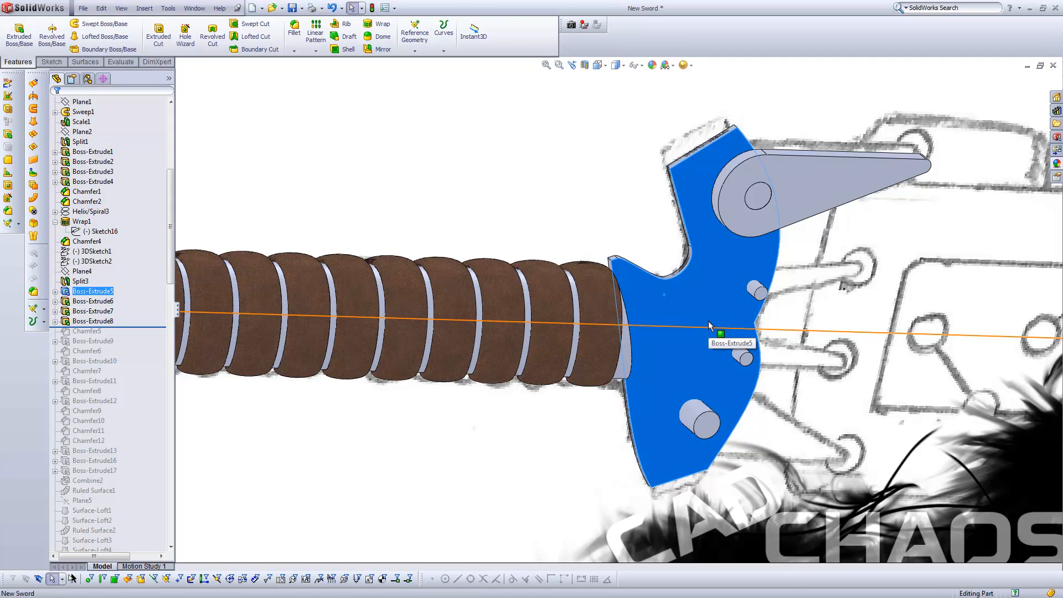
pyautogui.scroll(-1, 709, 321)
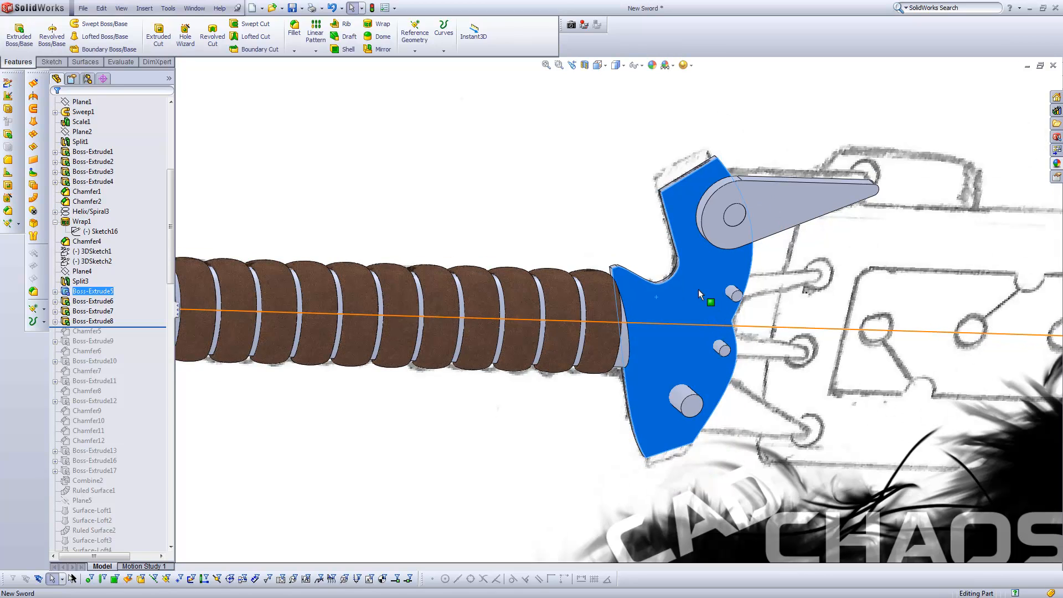
pyautogui.keyDown('ctrl'); pyautogui.moveTo(699, 289); pyautogui.dragTo(625, 284, button='middle'); pyautogui.keyUp('ctrl')
pyautogui.keyDown('ctrl'); pyautogui.moveTo(724, 208); pyautogui.dragTo(683, 216, button='middle'); pyautogui.keyUp('ctrl')
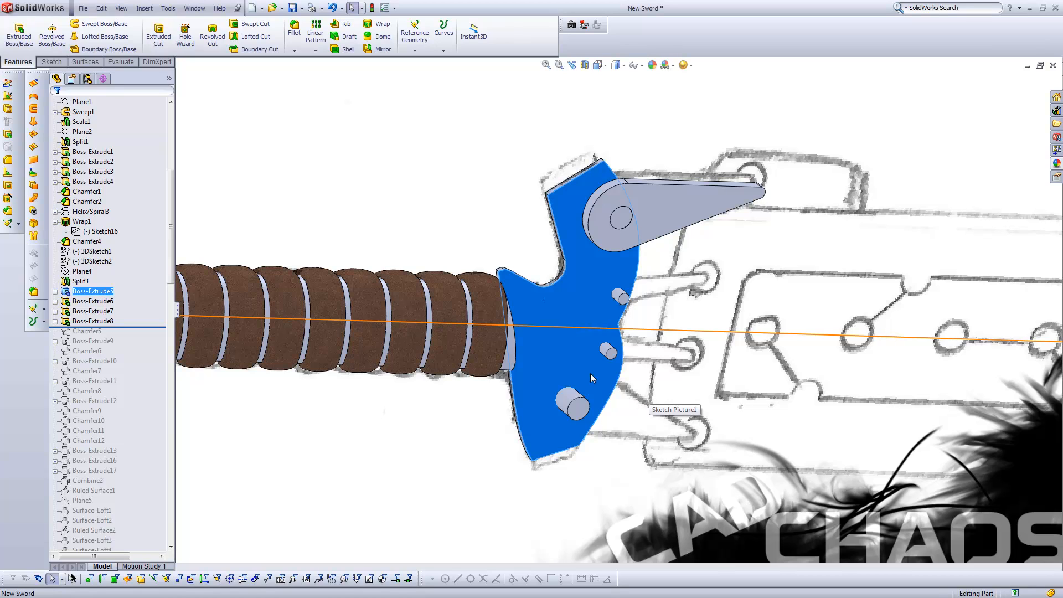
pyautogui.scroll(-3, 590, 373)
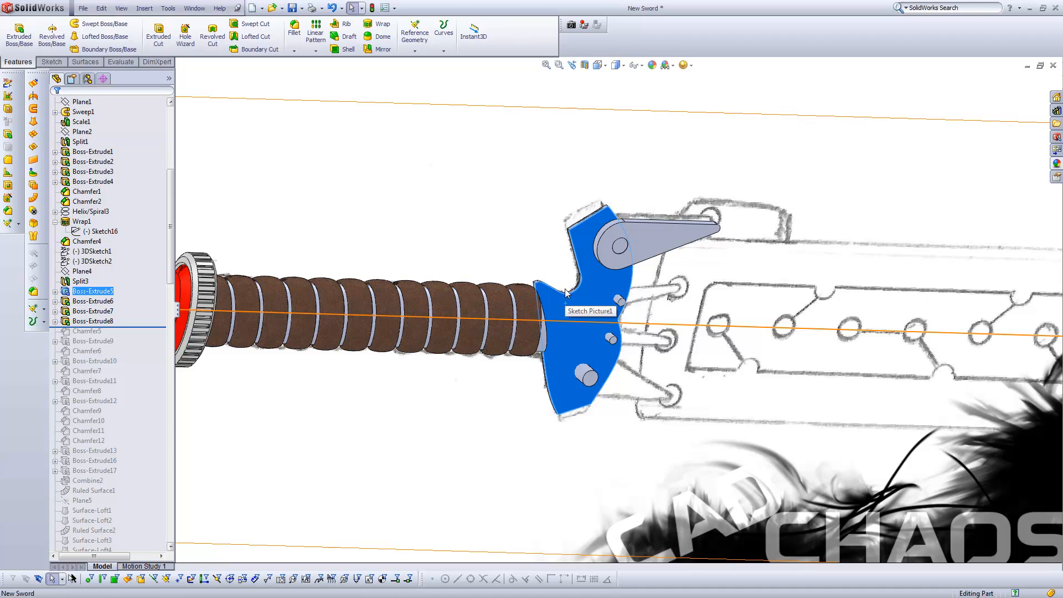
pyautogui.scroll(-2, 571, 299)
pyautogui.scroll(-1, 605, 306)
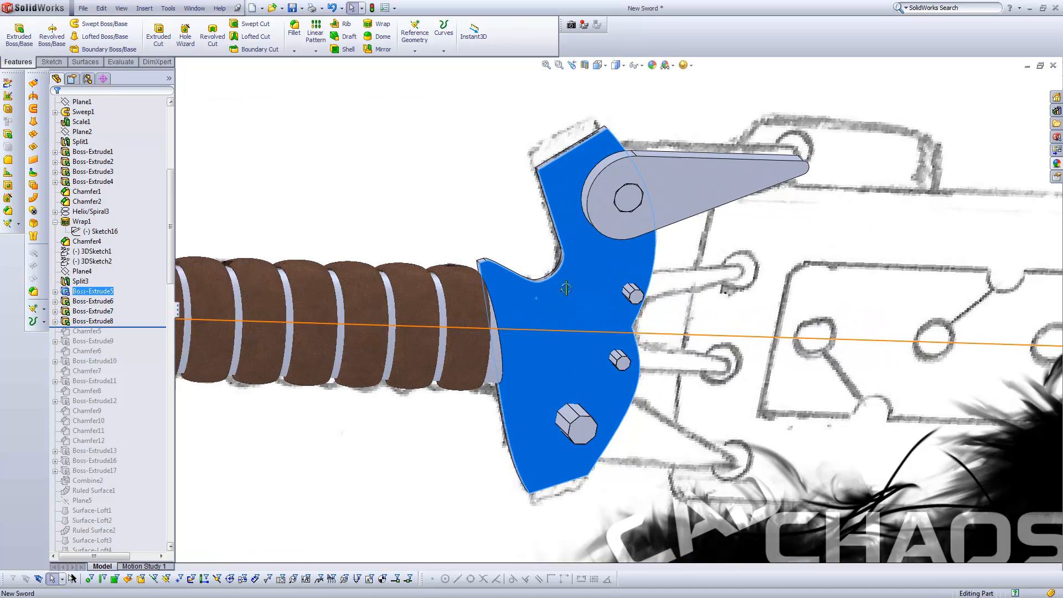
pyautogui.moveTo(554, 277); pyautogui.dragTo(480, 276, button='middle')
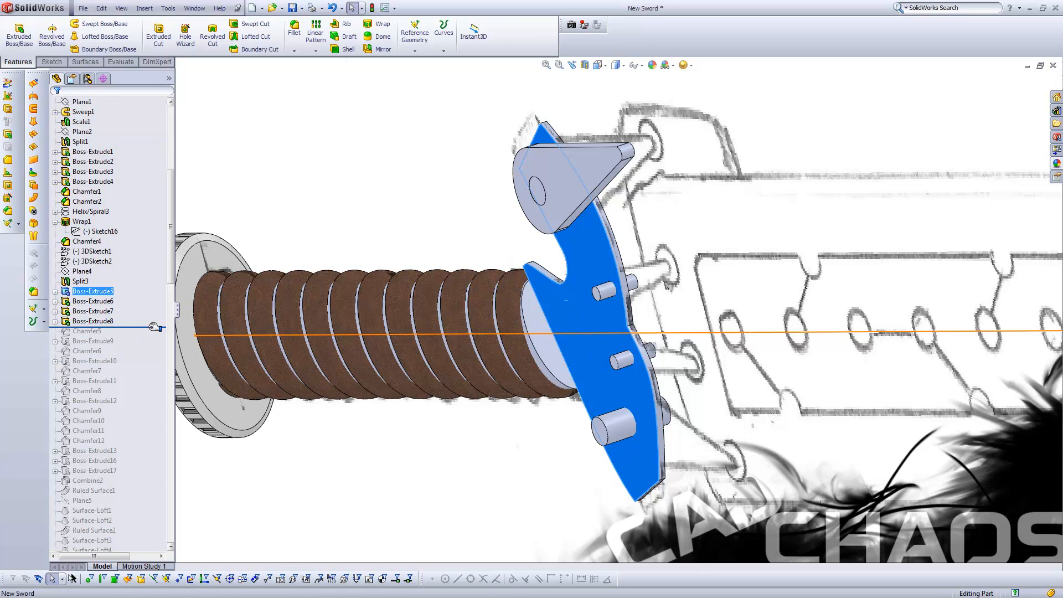
# Step: Roll the history forward through Combine2 and show the hidden Combine2 solid body of the guard
pyautogui.moveTo(154, 327); pyautogui.dragTo(130, 444)
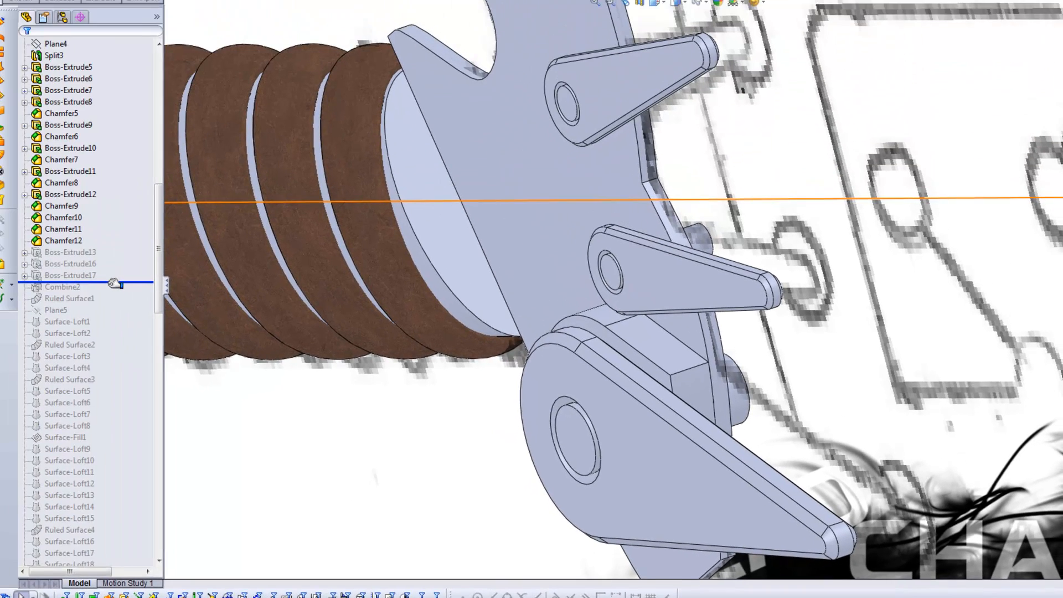
pyautogui.moveTo(127, 297); pyautogui.dragTo(126, 297)
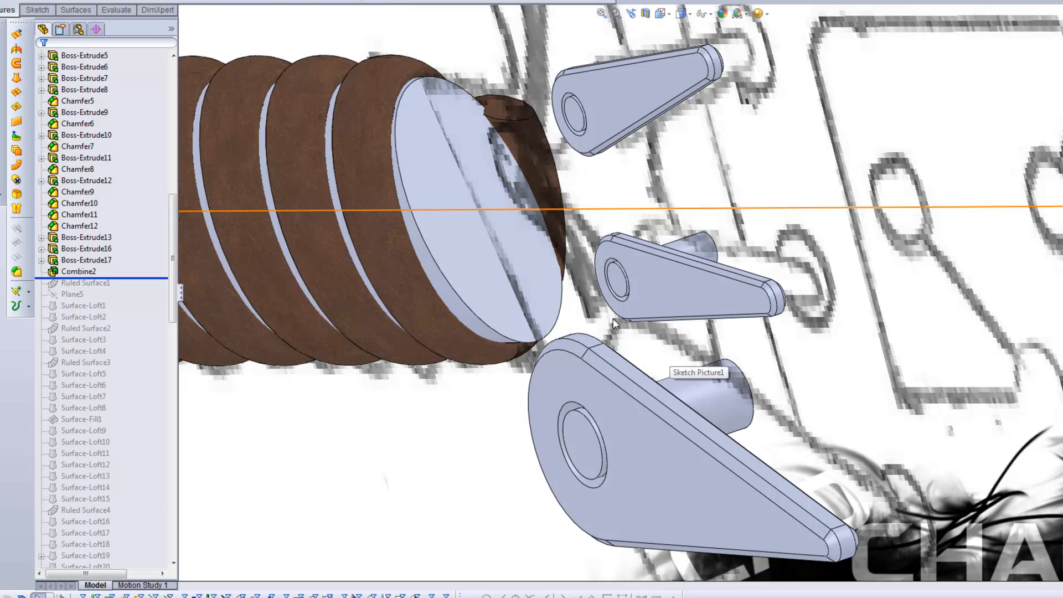
pyautogui.scroll(15, 138, 274)
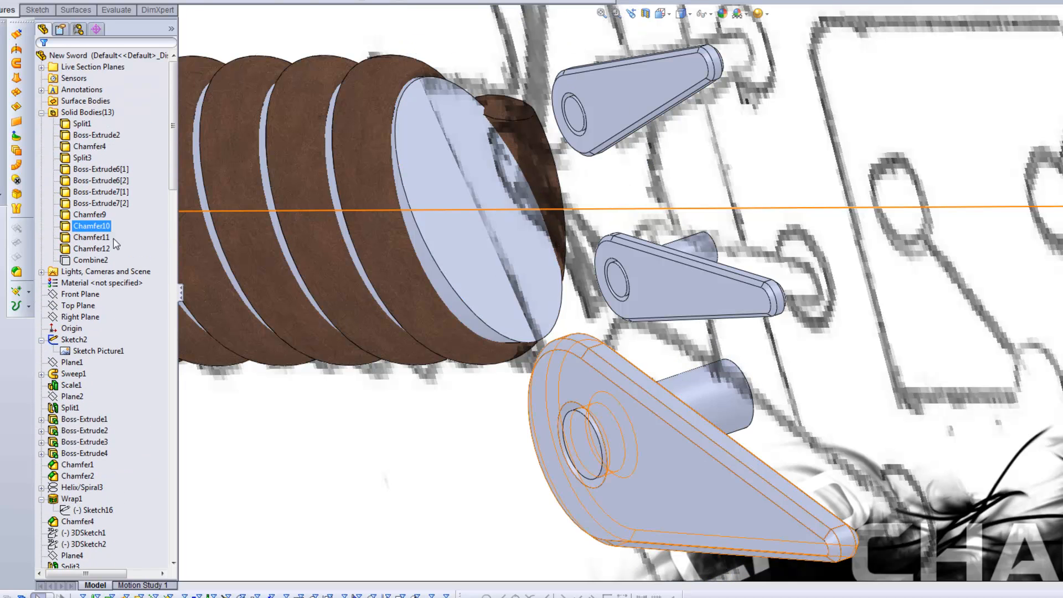
pyautogui.click(97, 250)
pyautogui.rightClick(98, 260)
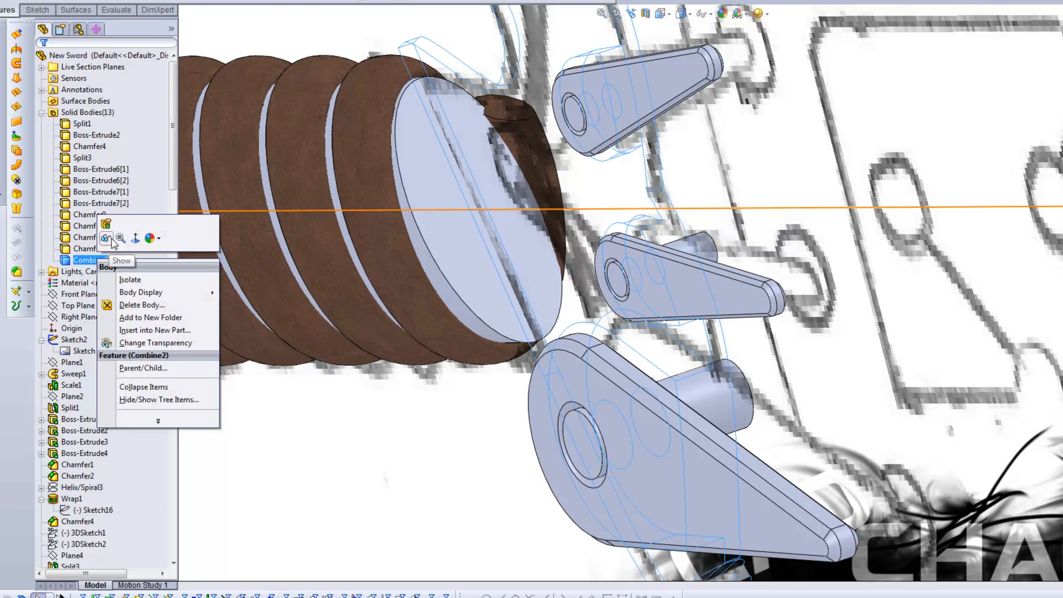
pyautogui.click(106, 238)
pyautogui.scroll(-3, 612, 244)
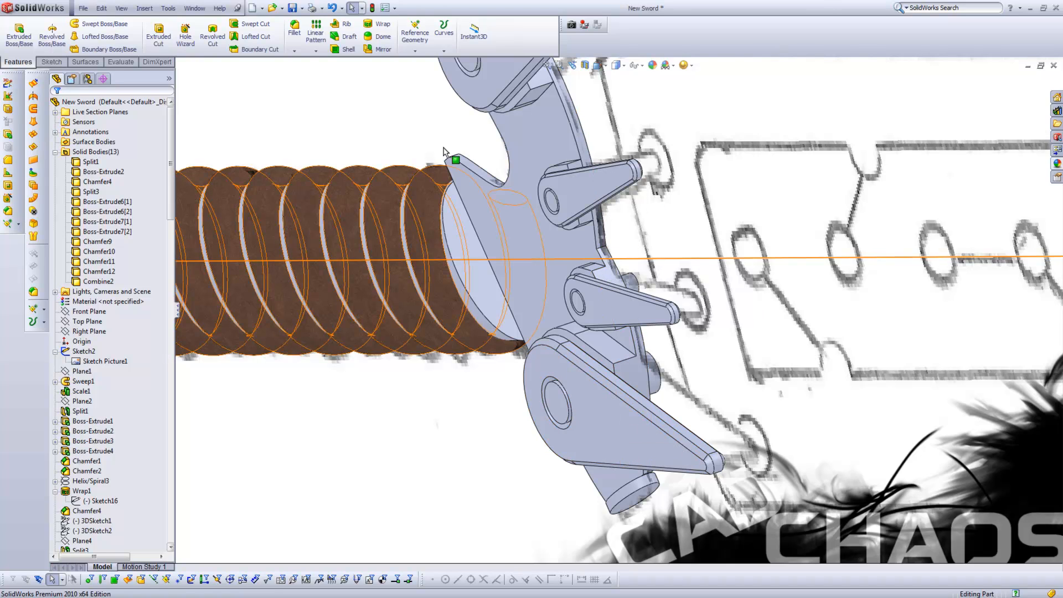
# Step: Suppress Sketch Picture1 under Sketch2 to remove the reference drawing behind the sword
pyautogui.scroll(1, 720, 176)
pyautogui.scroll(3, 751, 241)
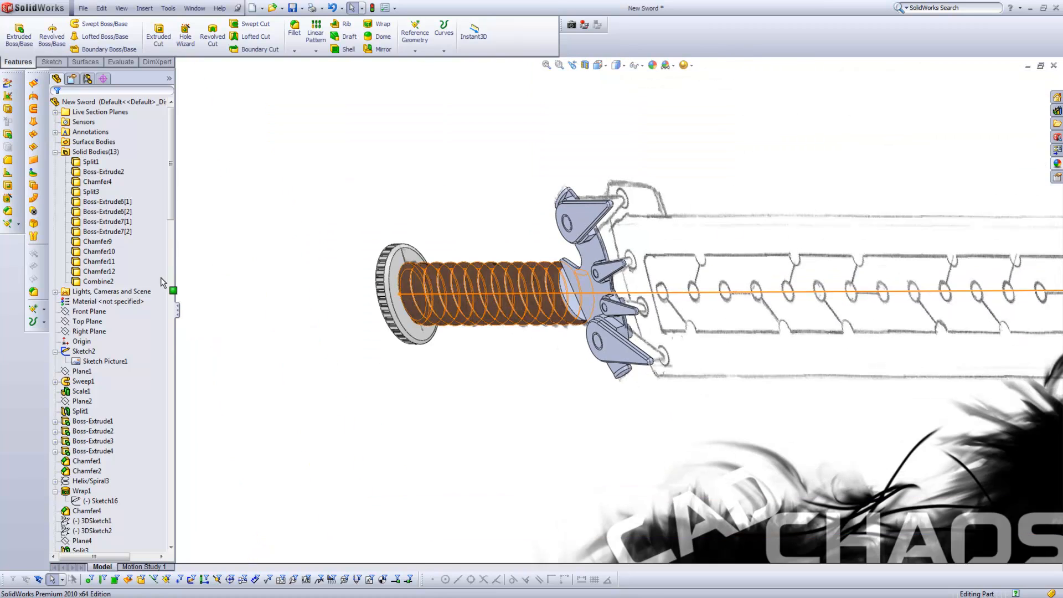
pyautogui.click(64, 353)
pyautogui.click(91, 360)
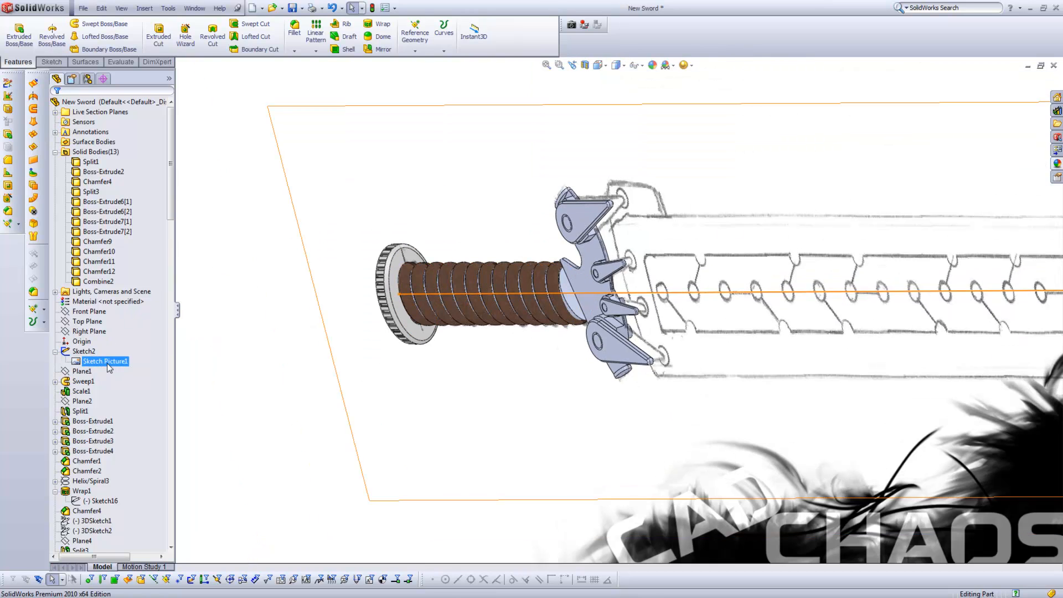
pyautogui.rightClick(109, 362)
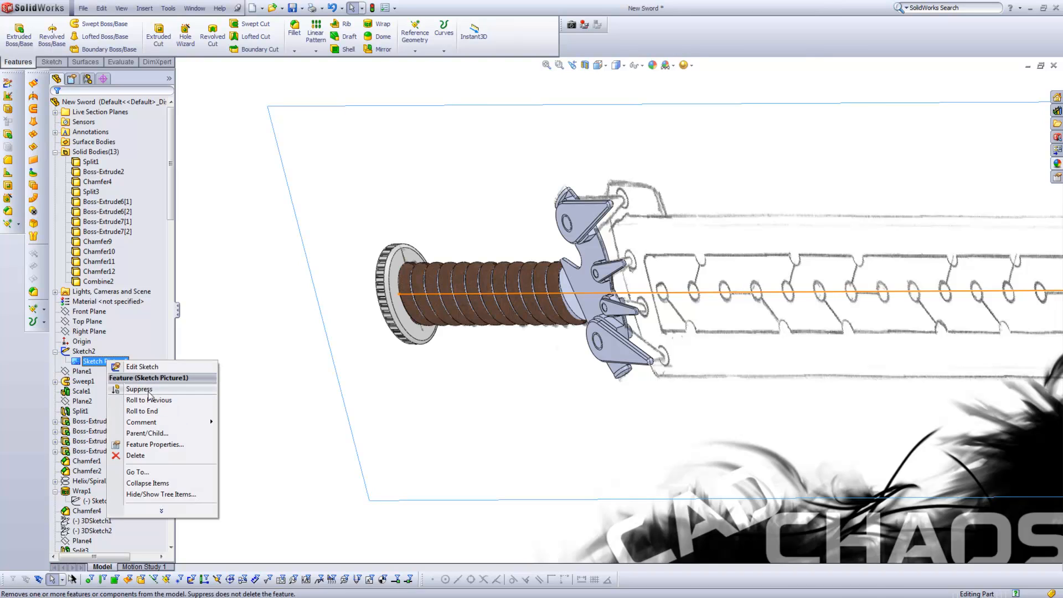
pyautogui.click(151, 400)
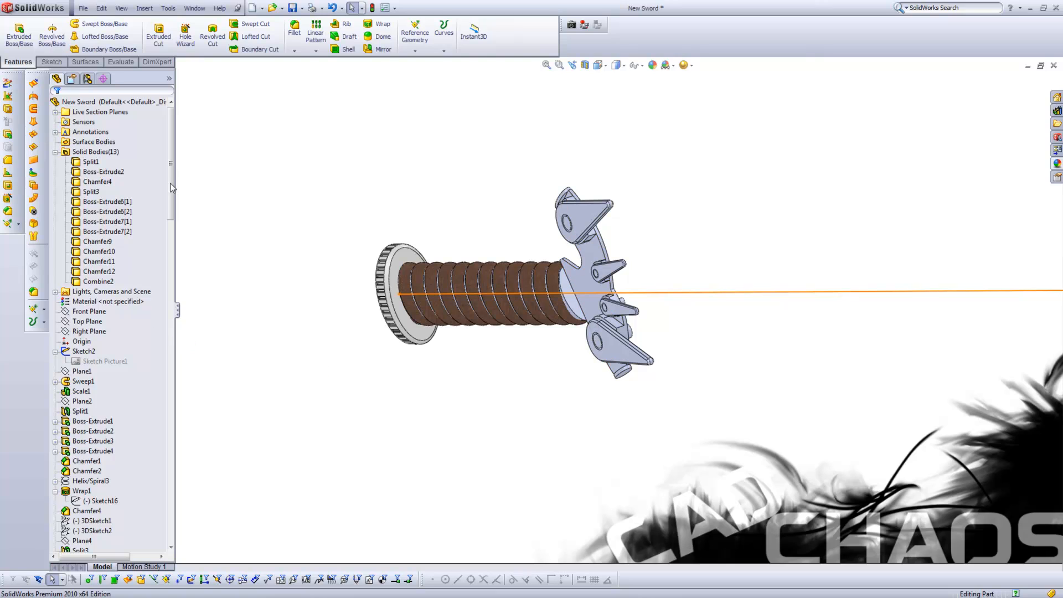
# Step: Roll the history forward through Ruled Surface2 and inspect the surface edges around the guard's arms
pyautogui.scroll(-9, 165, 252)
pyautogui.scroll(-5, 165, 252)
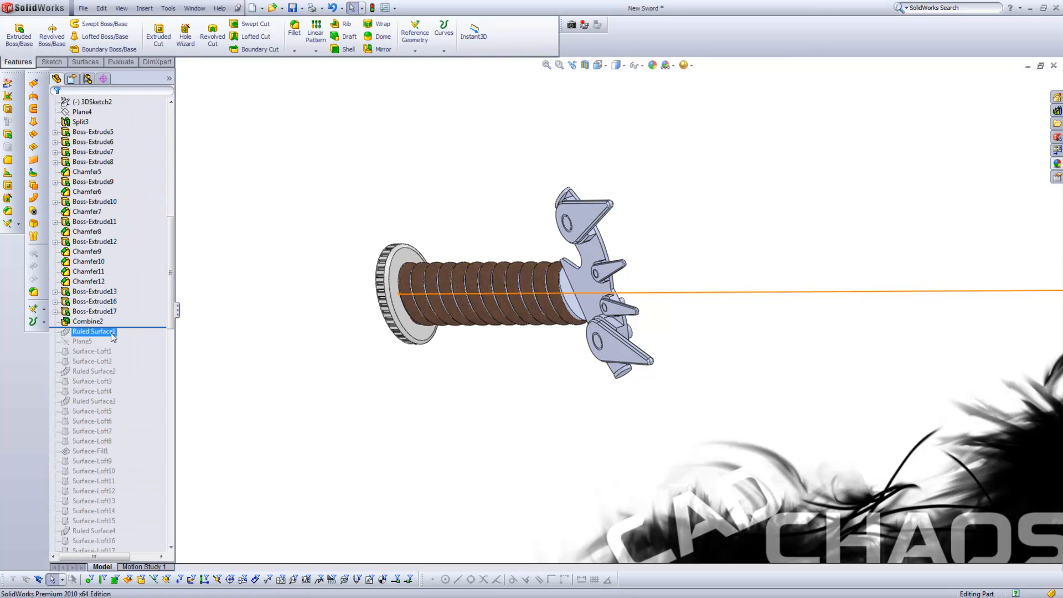
pyautogui.moveTo(136, 327); pyautogui.dragTo(133, 378)
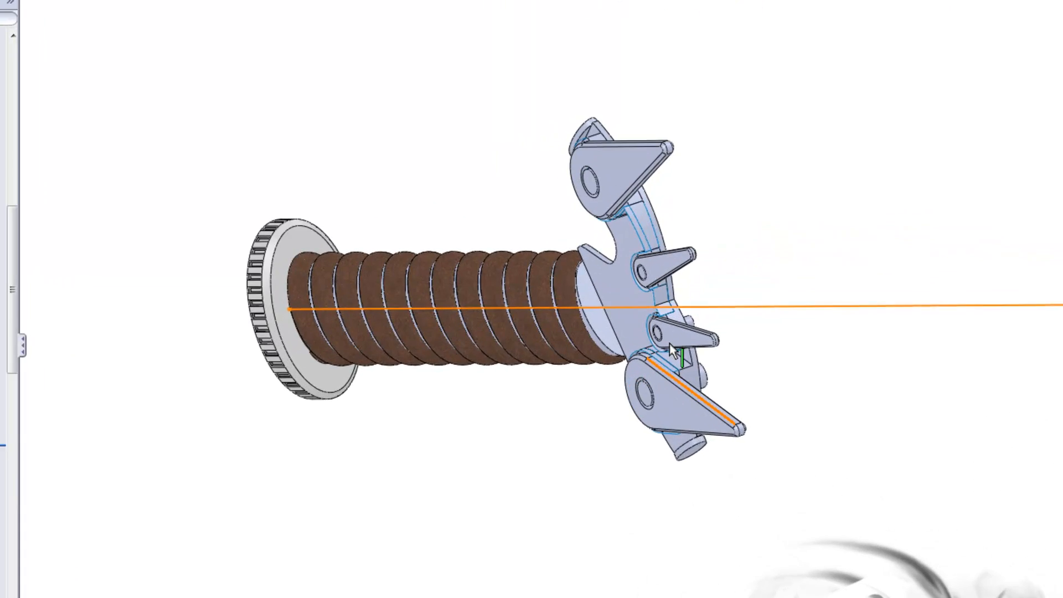
pyautogui.scroll(-6, 670, 344)
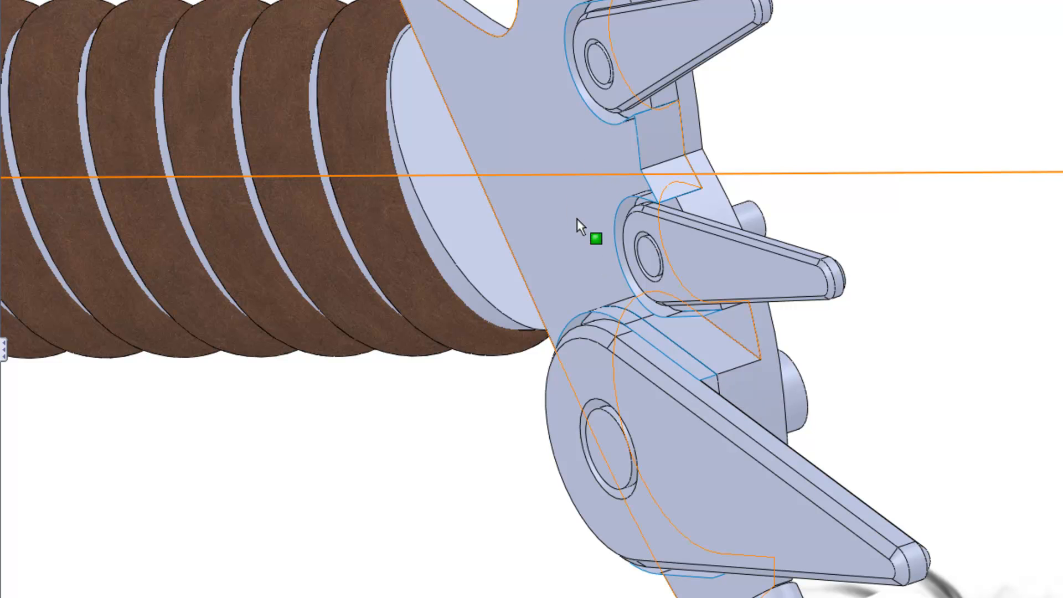
pyautogui.scroll(1, 610, 255)
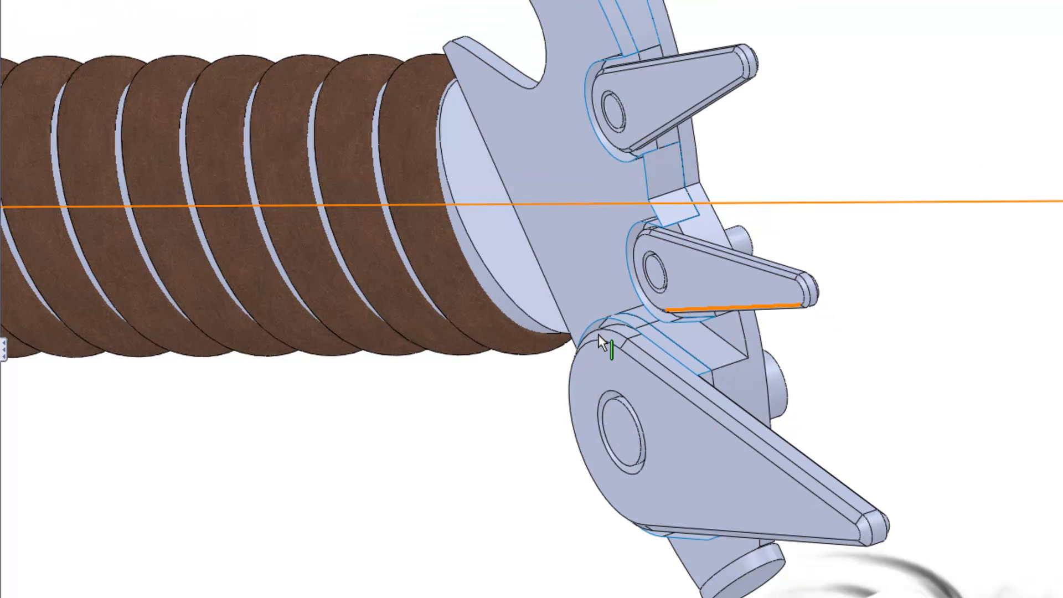
pyautogui.moveTo(604, 276); pyautogui.dragTo(712, 197, button='middle')
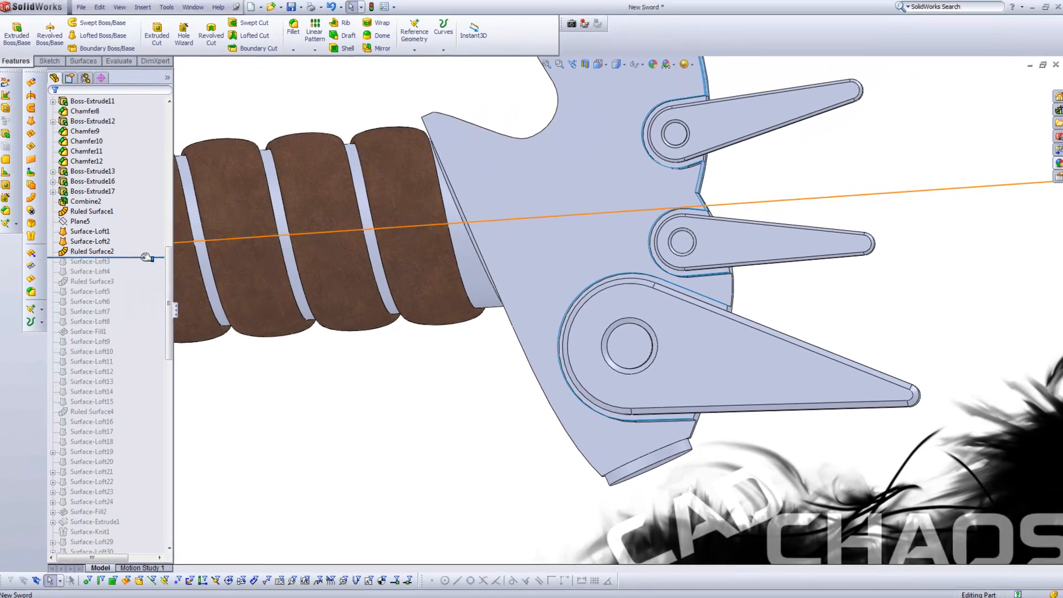
# Step: Roll the history forward through Surface-Loft15 and on through Surface-Loft29
pyautogui.moveTo(147, 256); pyautogui.dragTo(132, 407)
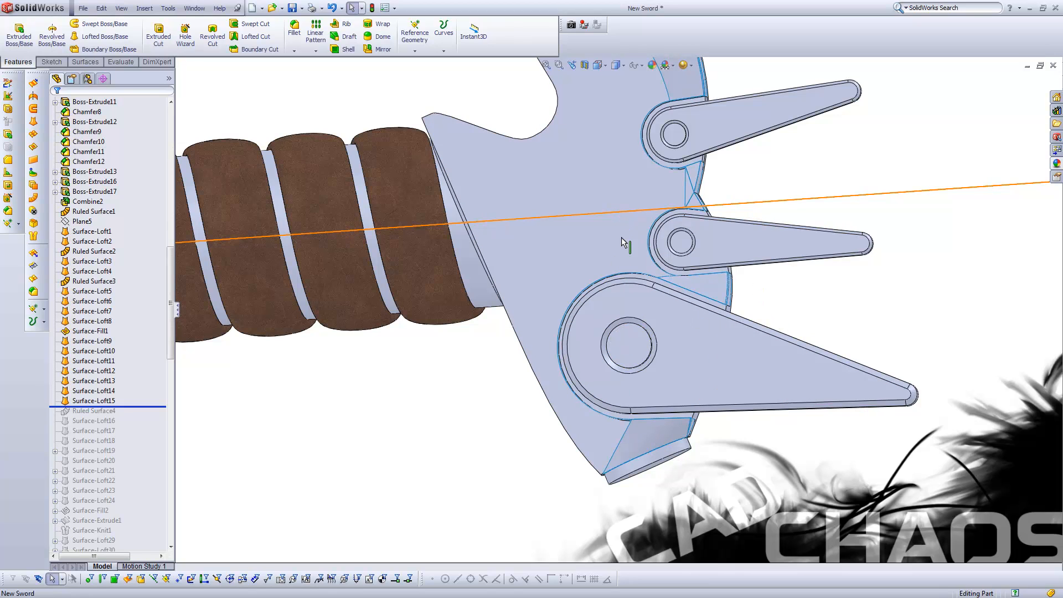
pyautogui.moveTo(622, 239)
pyautogui.mouseDown(button='middle')
pyautogui.moveTo(598, 235)
pyautogui.moveTo(580, 247)
pyautogui.moveTo(594, 286)
pyautogui.mouseUp(button='middle')
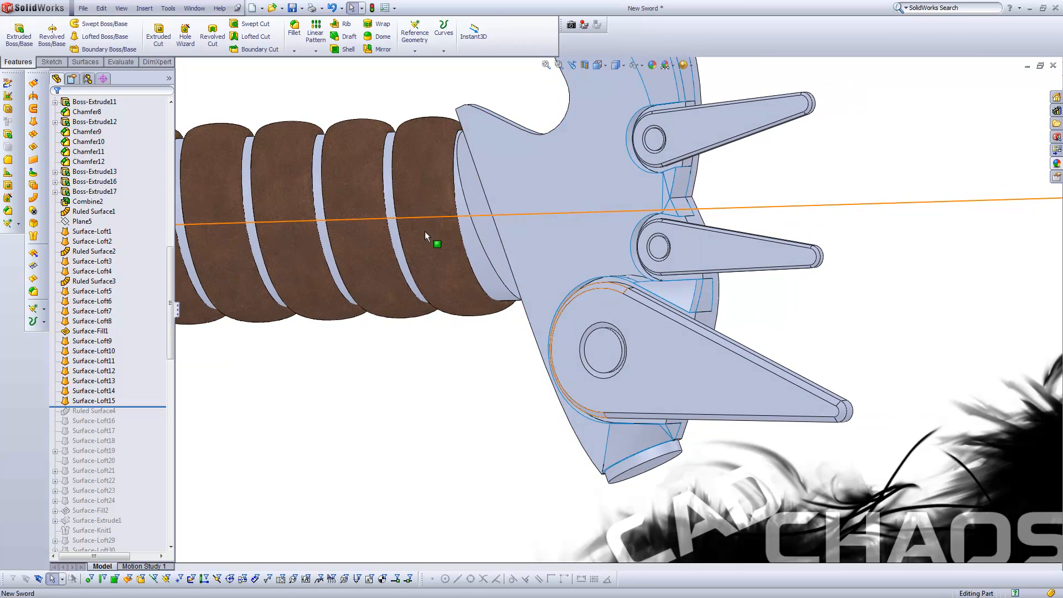
pyautogui.scroll(-4, 98, 408)
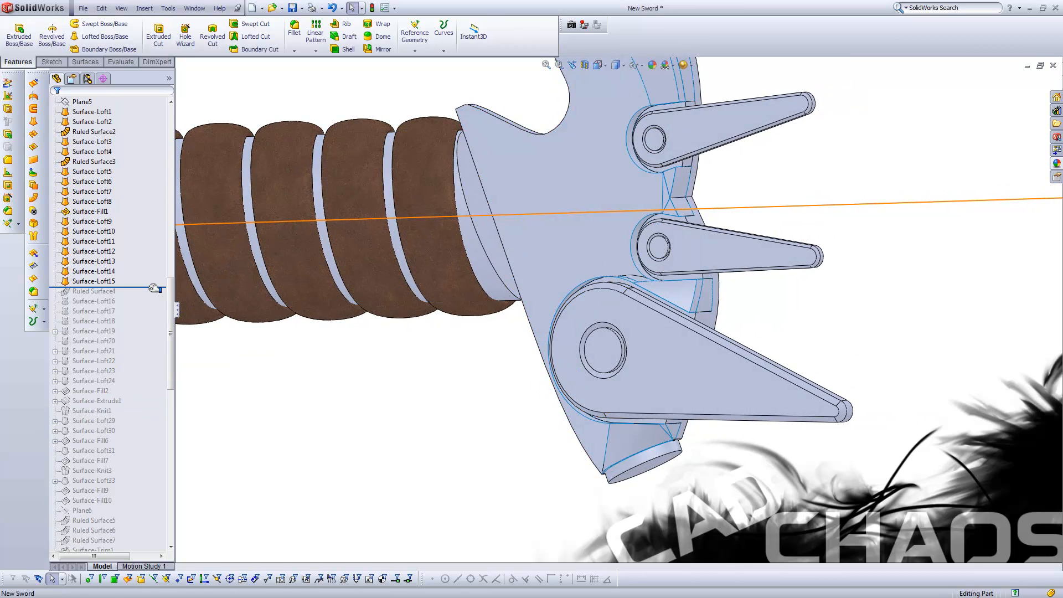
pyautogui.moveTo(154, 288); pyautogui.dragTo(129, 428)
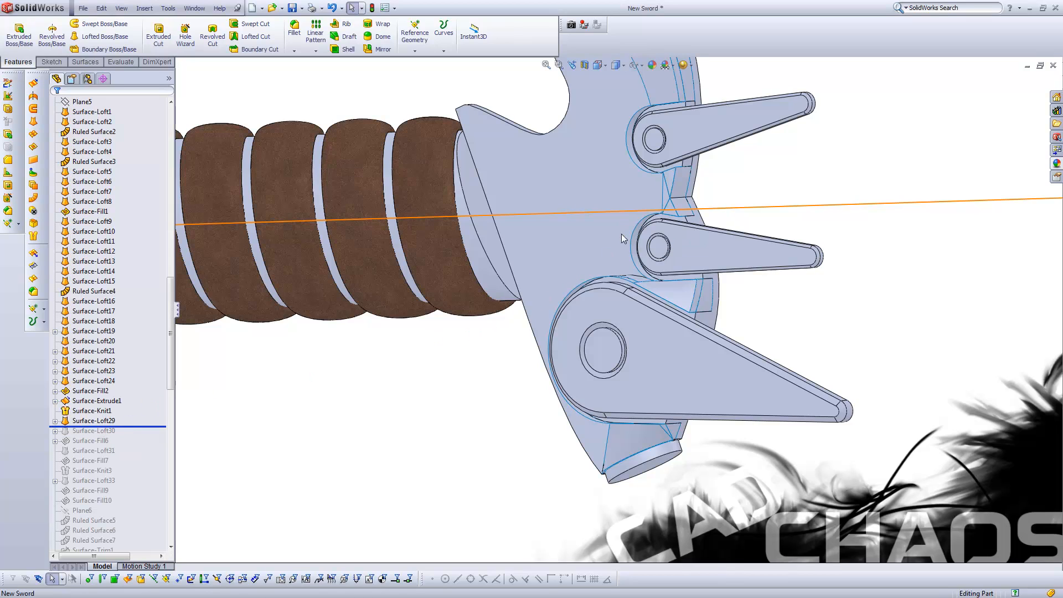
# Step: Select Surface-Loft23 between the two small arms and highlight its 3DSketch9 and 3DSketch8 to inspect the loft profiles
pyautogui.scroll(-3, 619, 234)
pyautogui.scroll(-3, 667, 231)
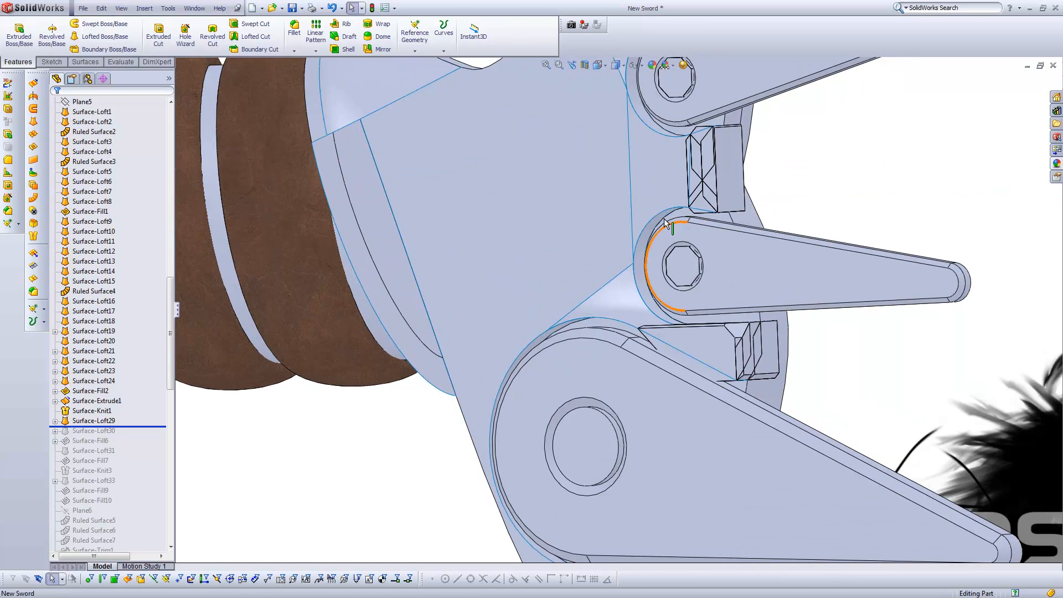
pyautogui.keyDown('ctrl'); pyautogui.moveTo(666, 172); pyautogui.dragTo(660, 295, button='middle'); pyautogui.keyUp('ctrl')
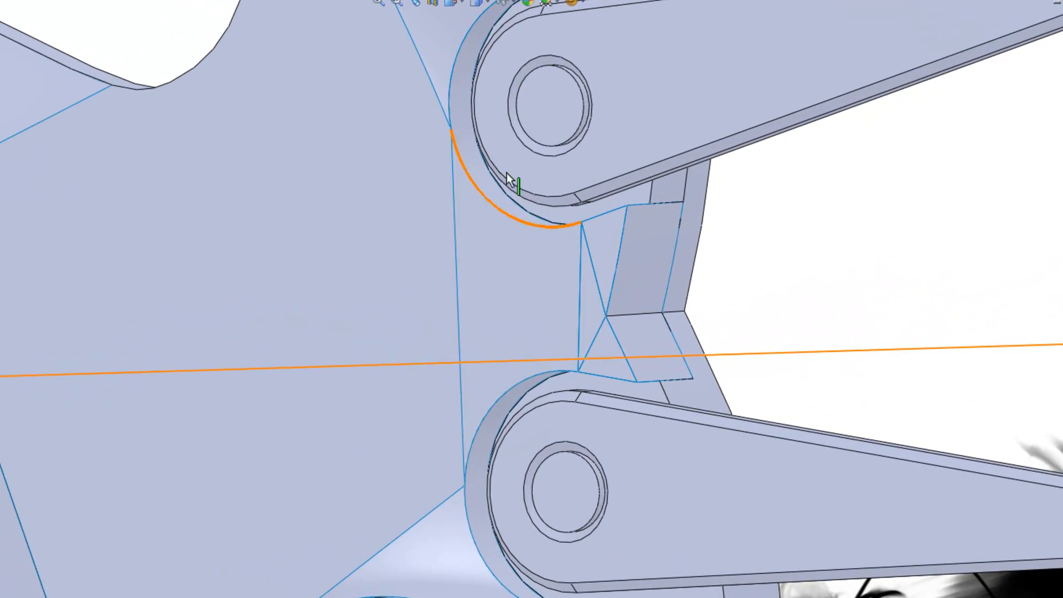
pyautogui.press('z')
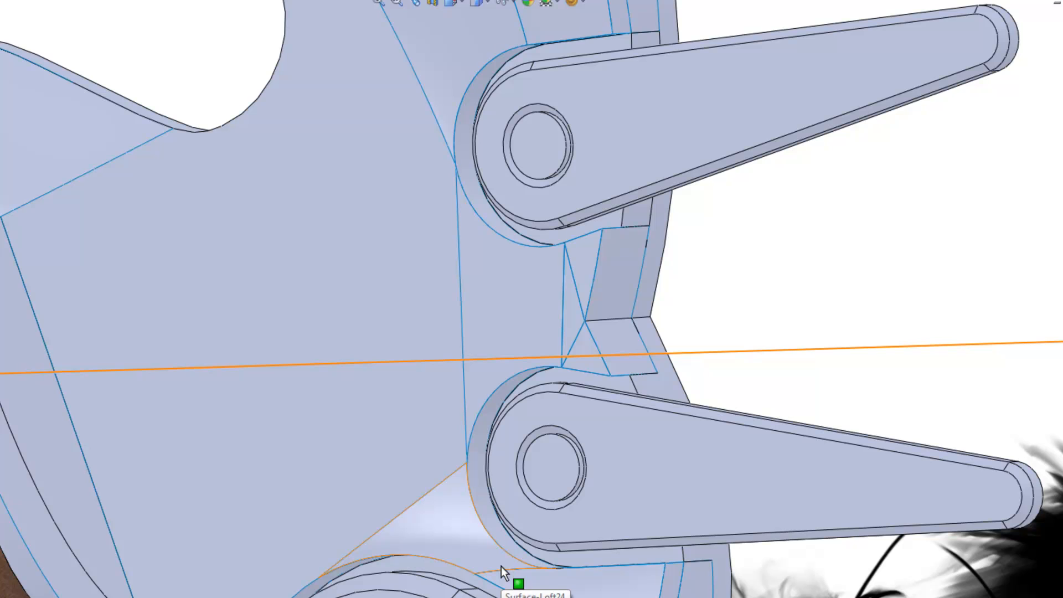
pyautogui.click(500, 310)
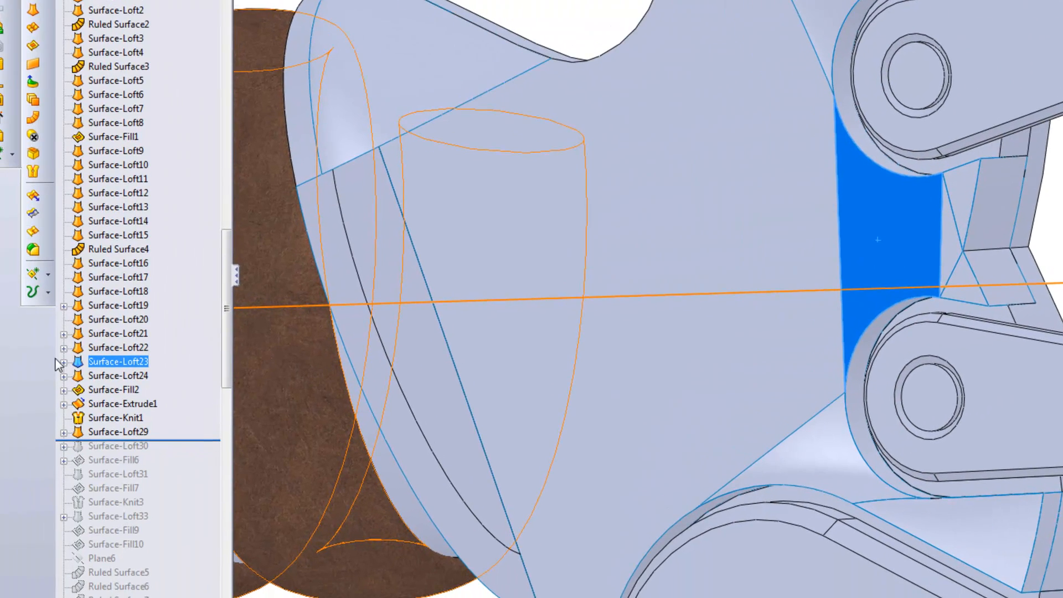
pyautogui.click(64, 362)
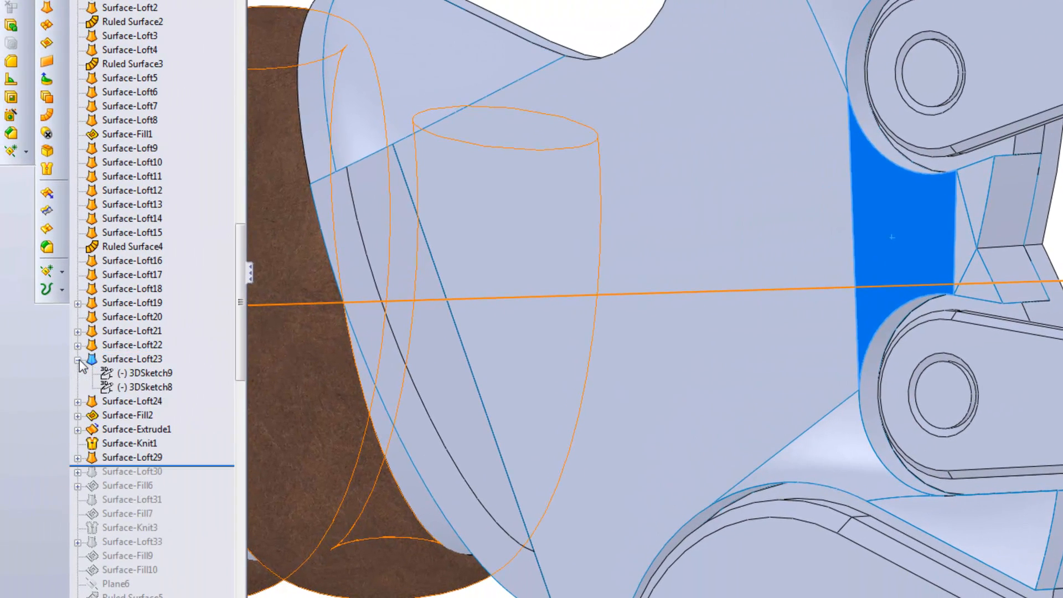
pyautogui.click(112, 378)
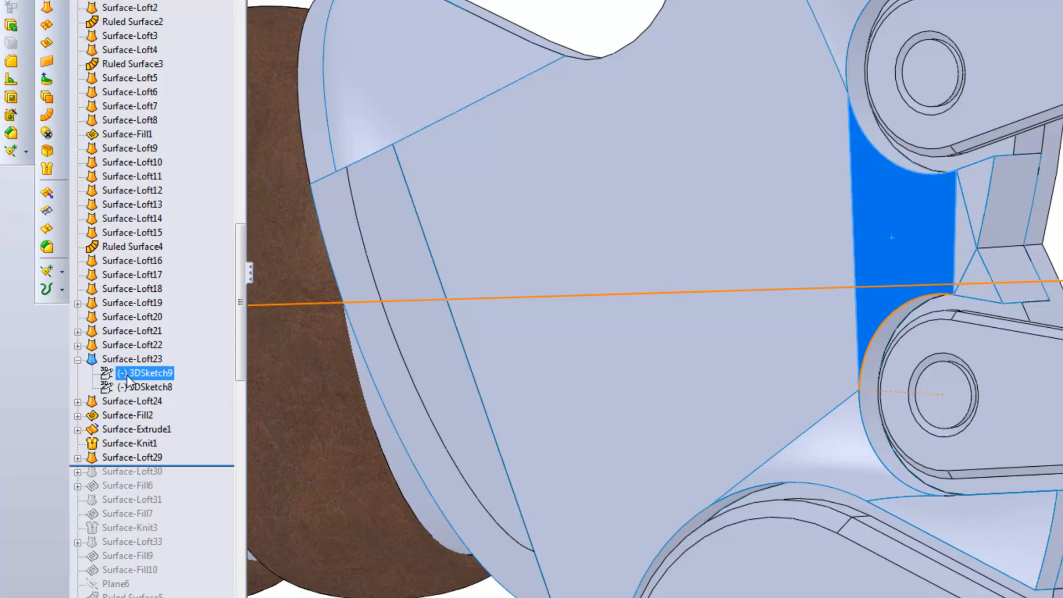
pyautogui.click(128, 375)
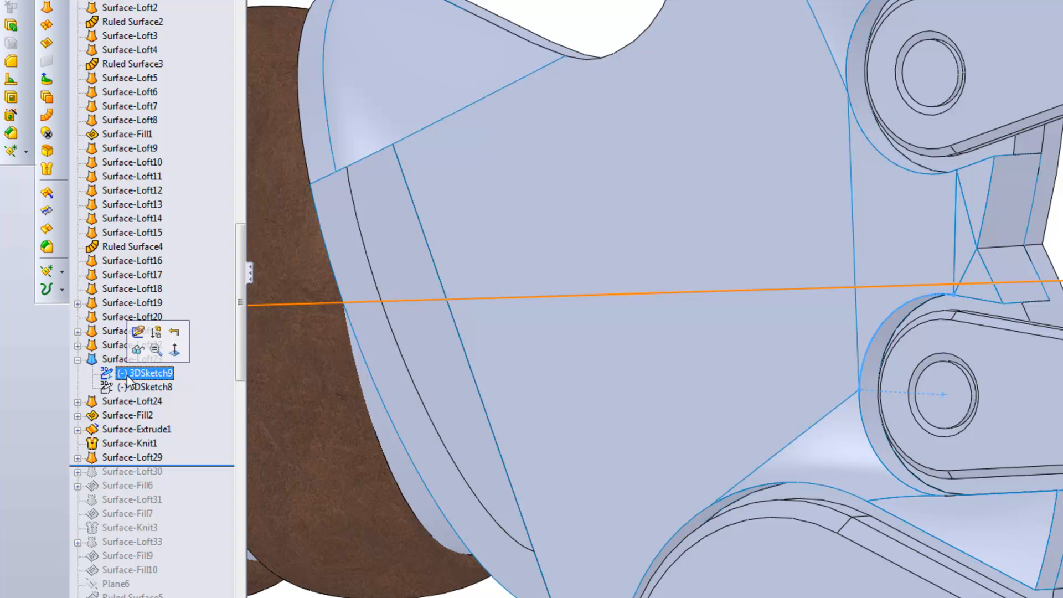
pyautogui.keyDown('ctrl'); pyautogui.click(133, 388); pyautogui.keyUp('ctrl')
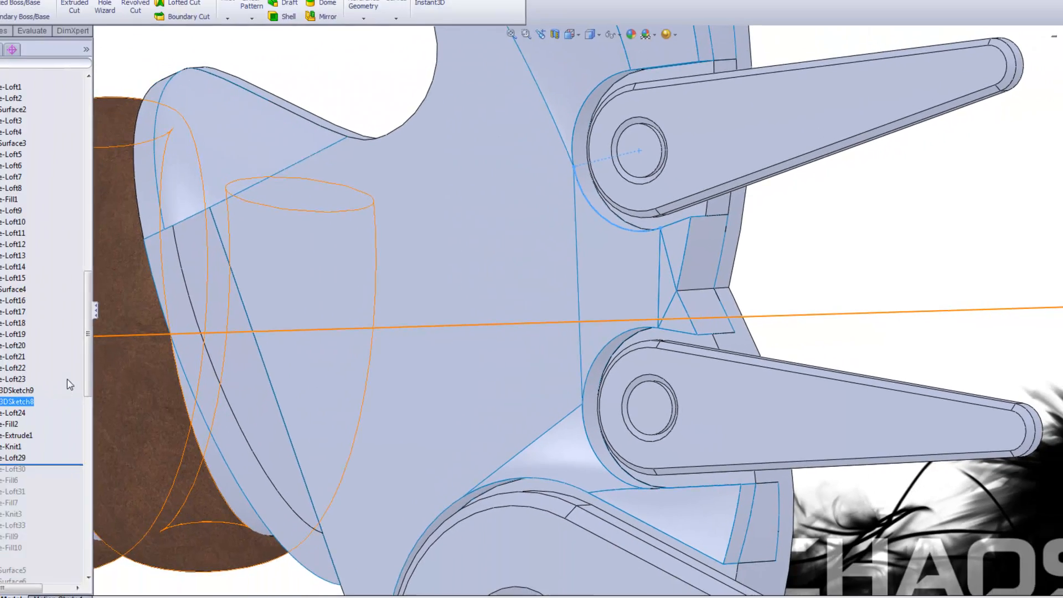
# Step: Roll the history forward through Surface-Loft33 and inspect the lofted surfaces covering the guard
pyautogui.scroll(-4, 69, 384)
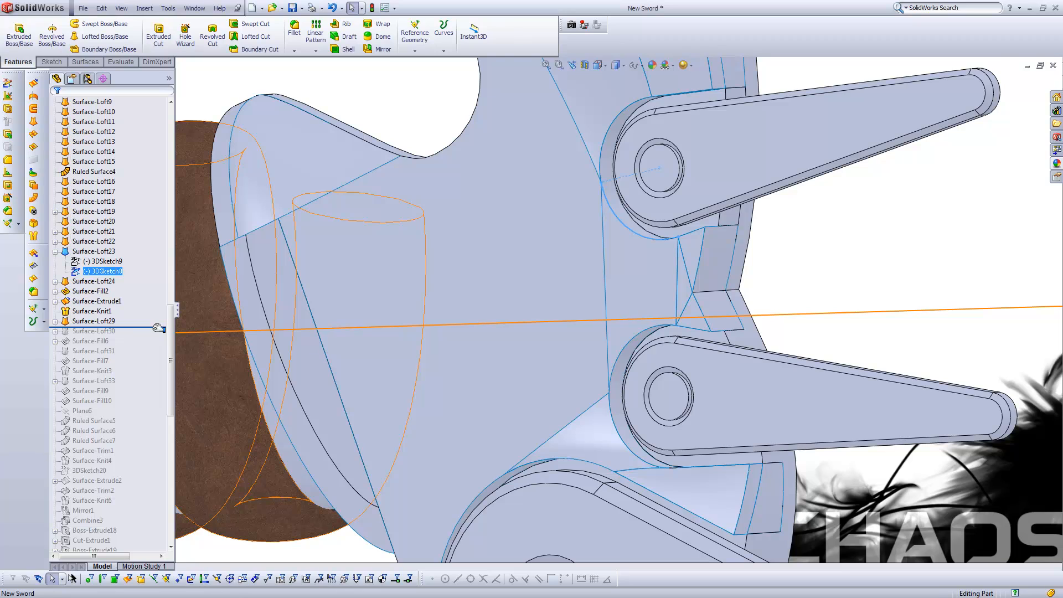
pyautogui.moveTo(159, 328); pyautogui.dragTo(140, 386)
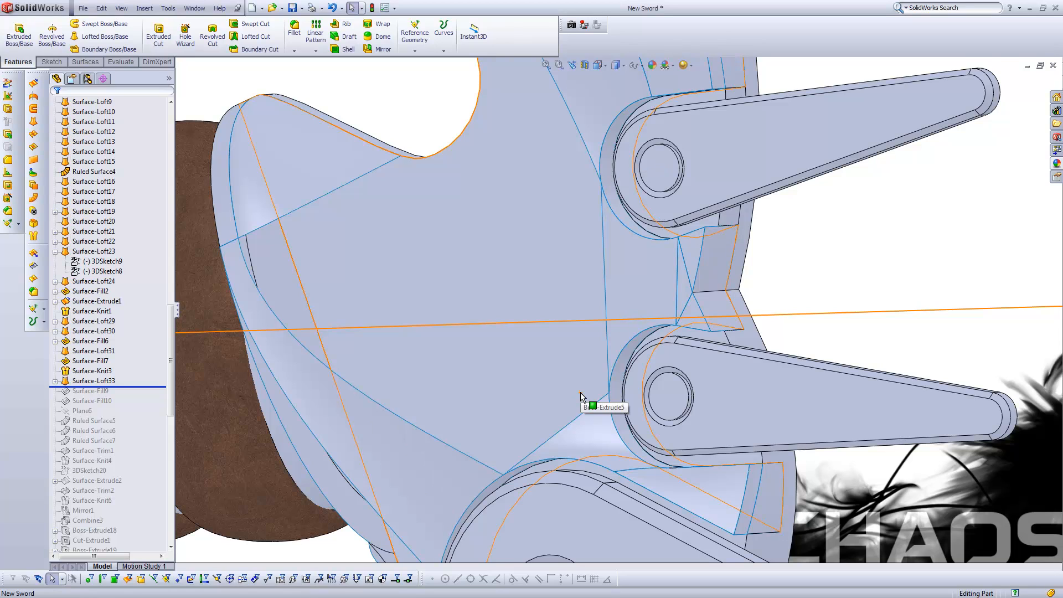
pyautogui.scroll(3, 521, 392)
pyautogui.moveTo(554, 346)
pyautogui.mouseDown(button='middle')
pyautogui.moveTo(548, 388)
pyautogui.moveTo(593, 246)
pyautogui.moveTo(590, 213)
pyautogui.mouseUp(button='middle')
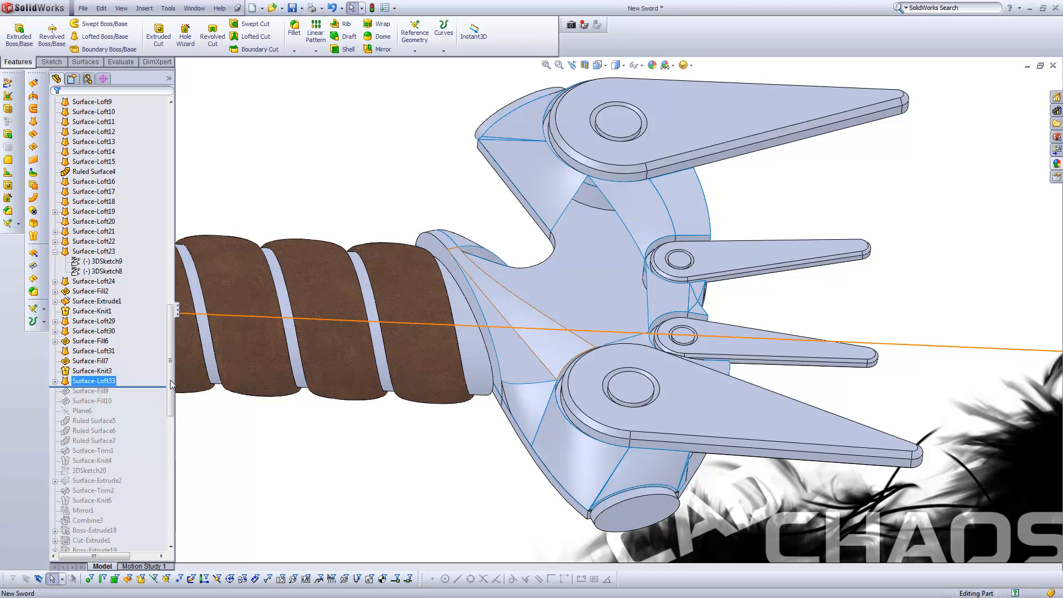
# Step: Inspect Surface-Loft33 on the guard and roll the history forward through Surface-Fill10
pyautogui.moveTo(537, 278)
pyautogui.mouseDown(button='middle')
pyautogui.moveTo(526, 297)
pyautogui.moveTo(526, 246)
pyautogui.mouseUp(button='middle')
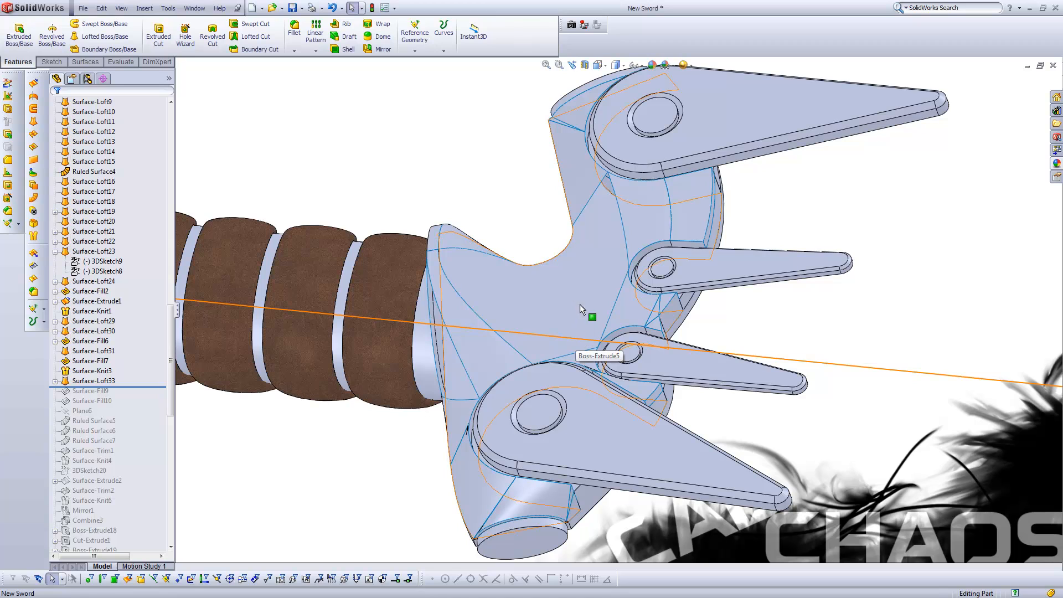
pyautogui.moveTo(580, 304); pyautogui.dragTo(569, 334, button='middle')
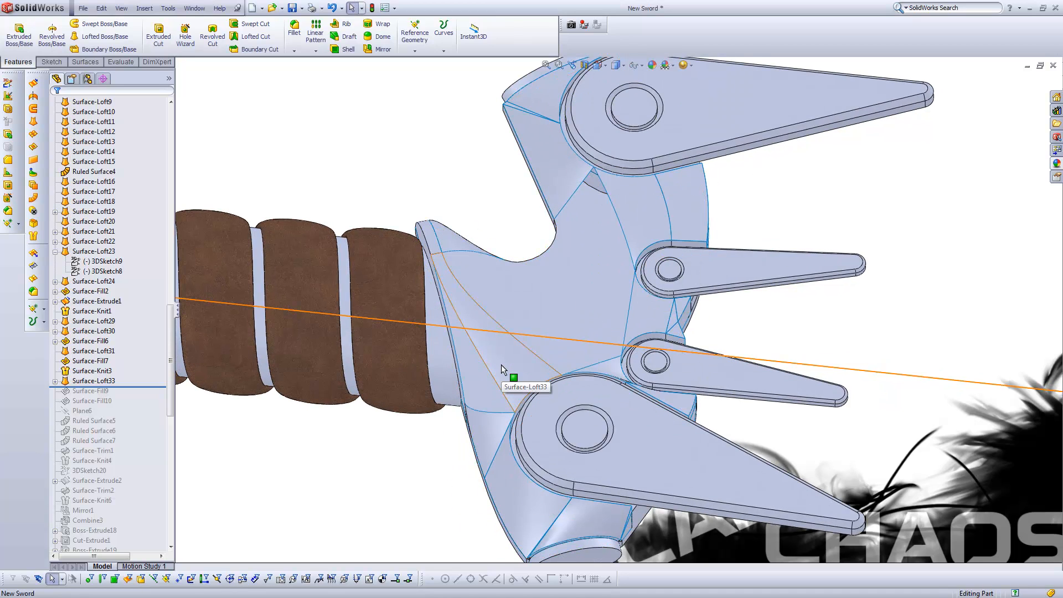
pyautogui.click(120, 428)
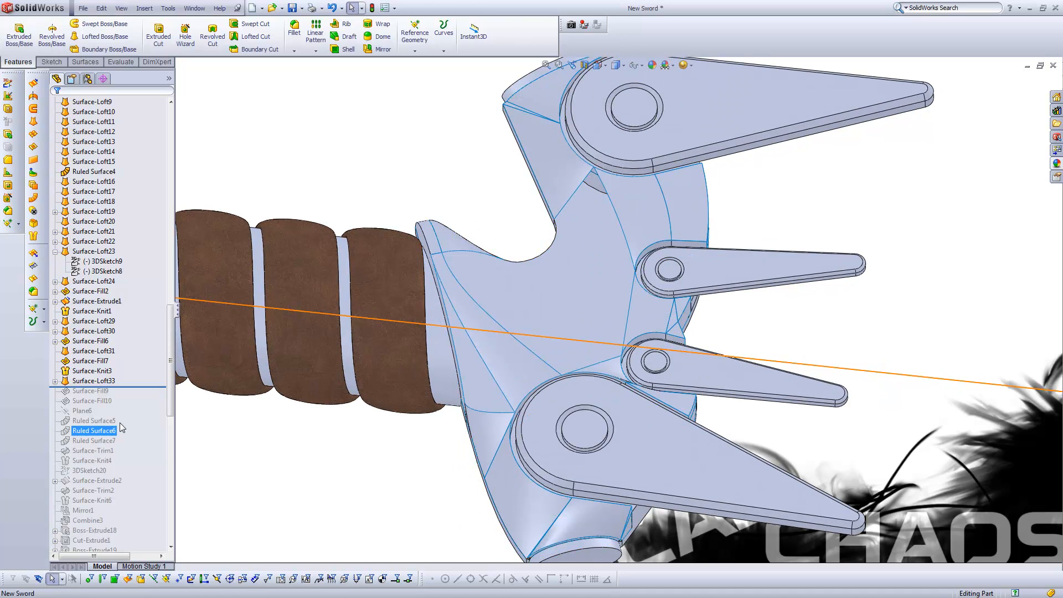
pyautogui.moveTo(158, 386); pyautogui.dragTo(152, 406)
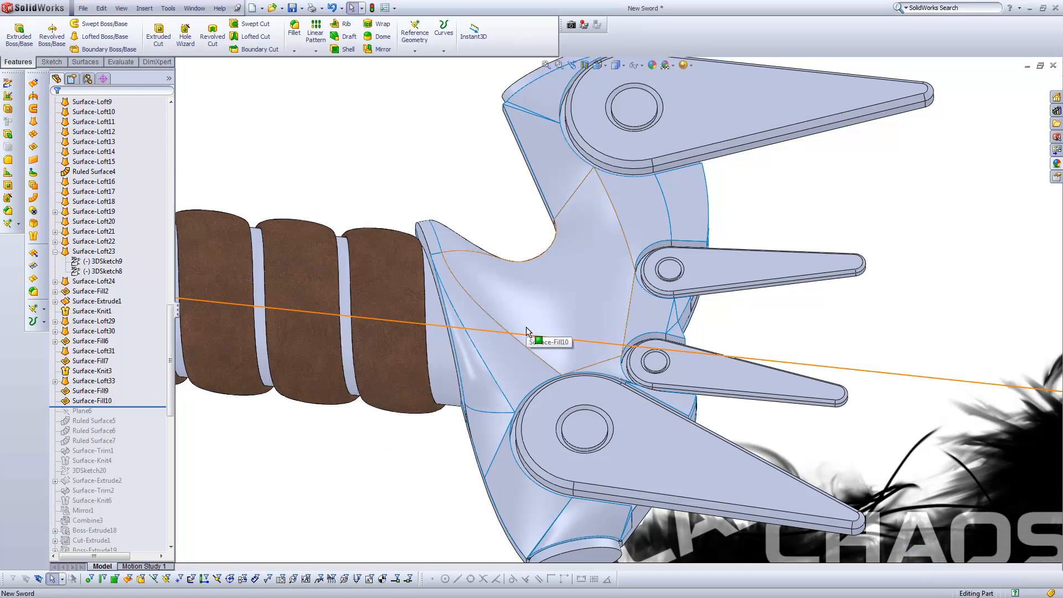
# Step: Examine the filled surfaces between the guard's arms and the handle from several angles
pyautogui.moveTo(585, 293); pyautogui.dragTo(618, 332, button='middle')
pyautogui.moveTo(534, 328); pyautogui.dragTo(524, 308, button='middle')
pyautogui.scroll(2, 521, 301)
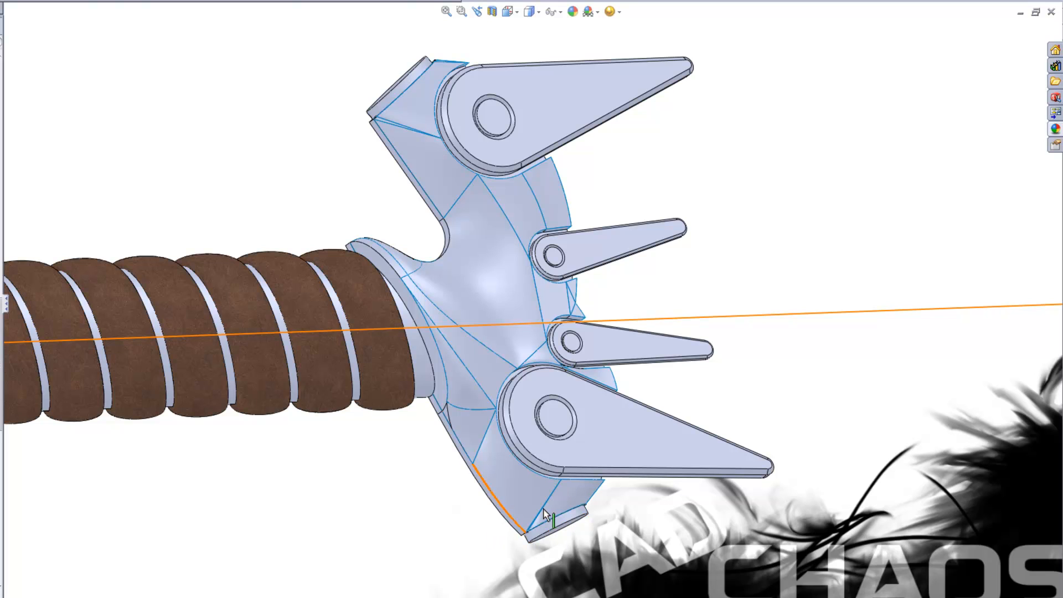
pyautogui.moveTo(515, 499); pyautogui.dragTo(477, 497, button='middle')
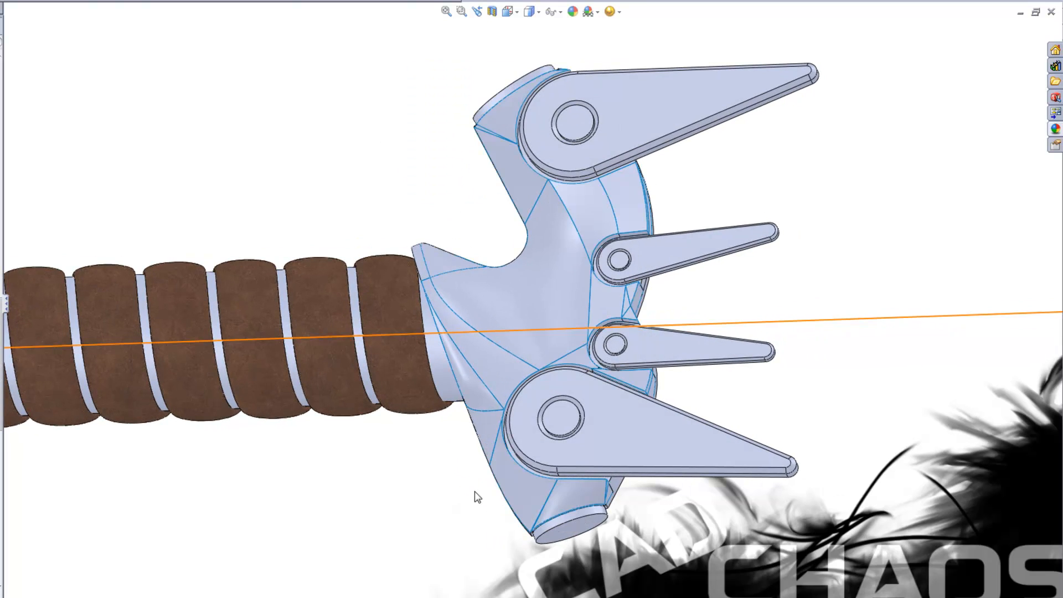
pyautogui.scroll(5, 531, 468)
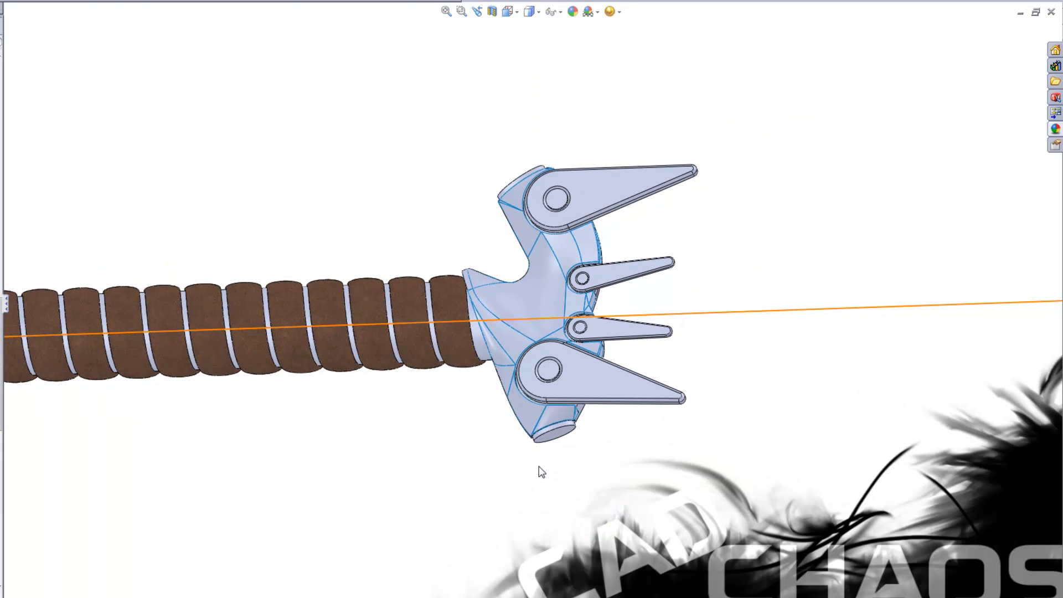
pyautogui.scroll(-3, 541, 327)
pyautogui.scroll(-2, 540, 327)
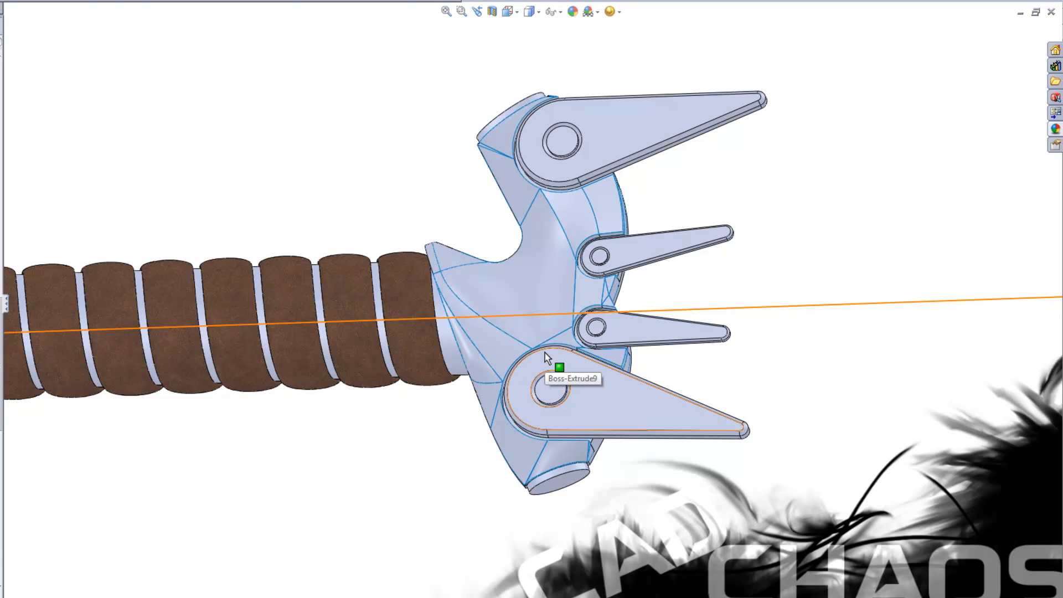
pyautogui.moveTo(545, 327); pyautogui.dragTo(560, 347, button='middle')
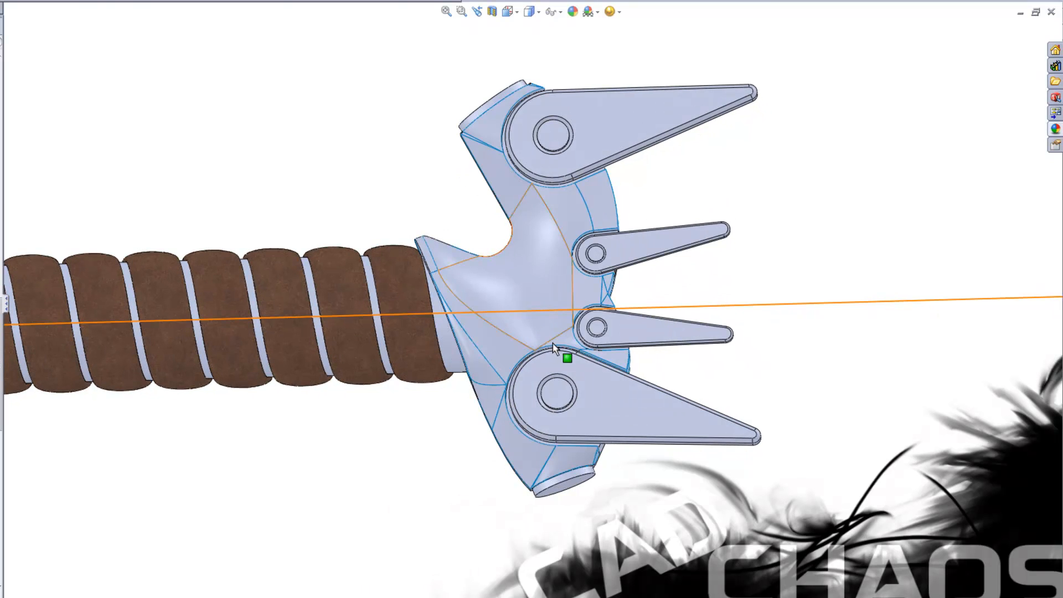
pyautogui.scroll(-1, 556, 367)
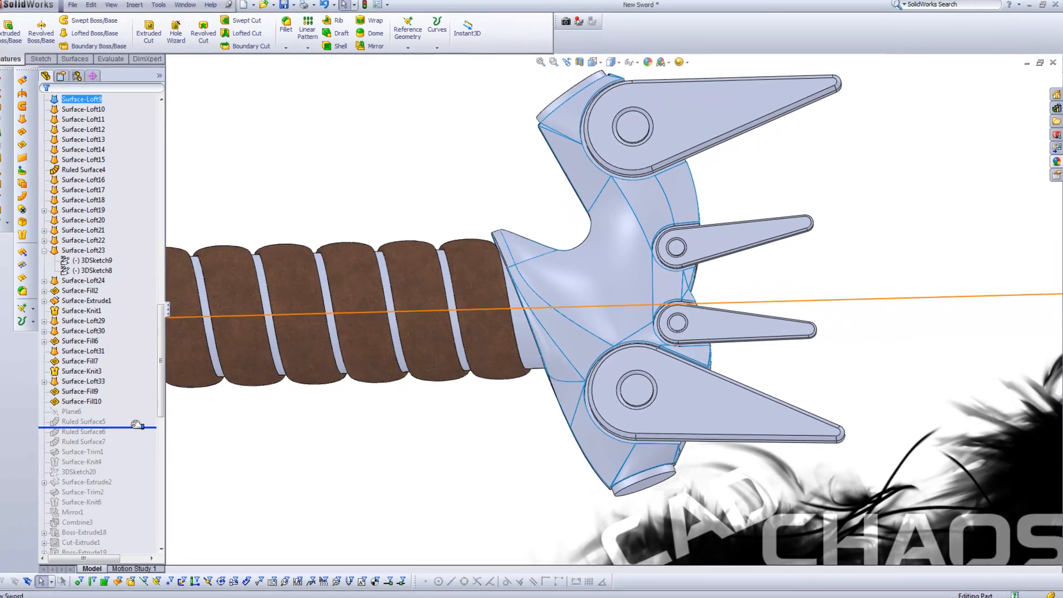
# Step: Roll the history forward through Plane6 and hide the guard's Combine2 solid body
pyautogui.moveTo(147, 424); pyautogui.dragTo(139, 417)
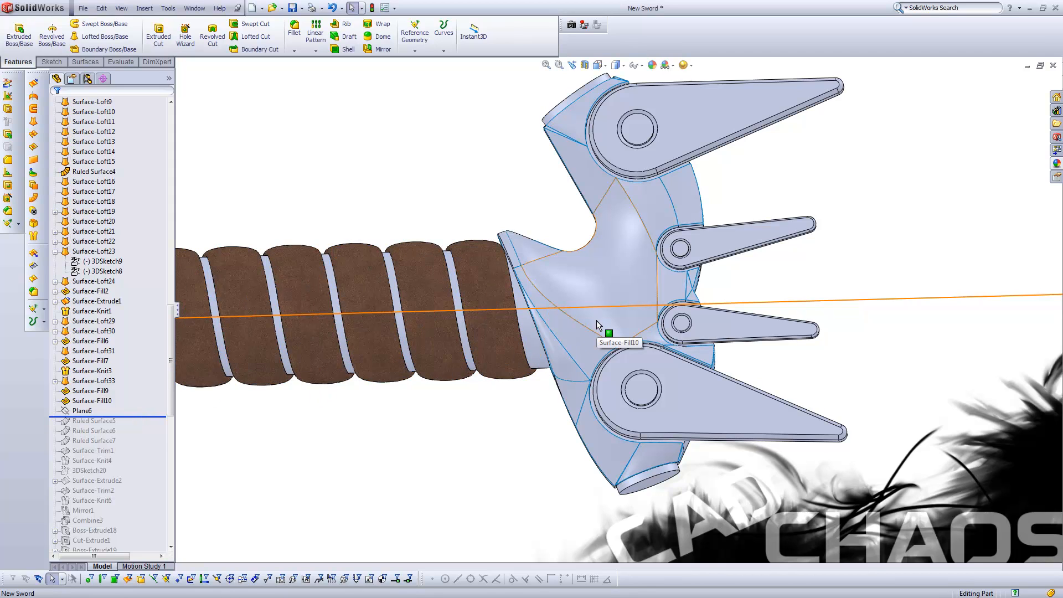
pyautogui.moveTo(576, 250); pyautogui.dragTo(574, 111, button='middle')
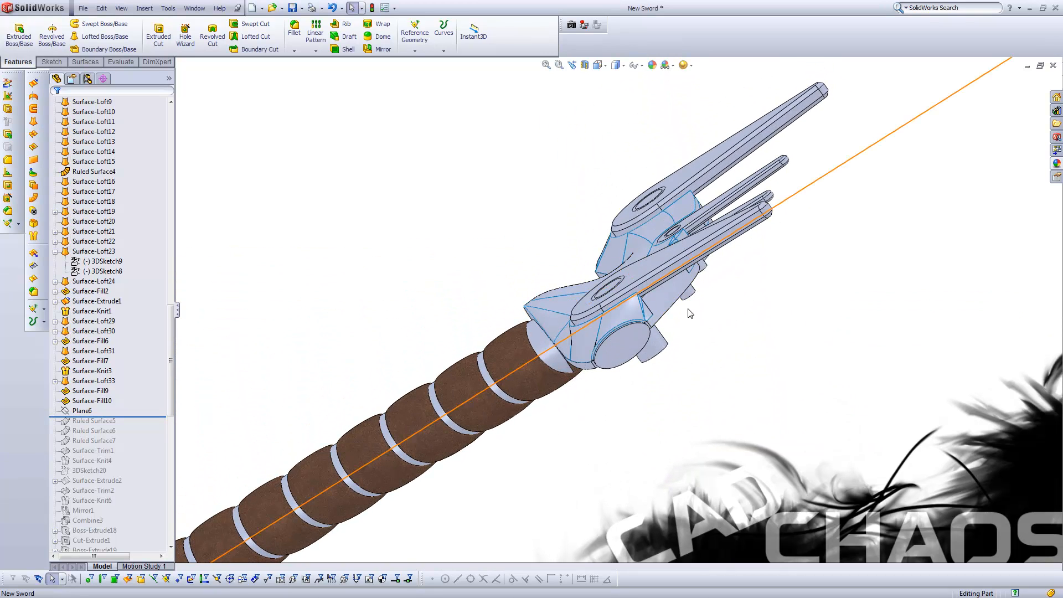
pyautogui.moveTo(671, 289); pyautogui.dragTo(680, 318, button='middle')
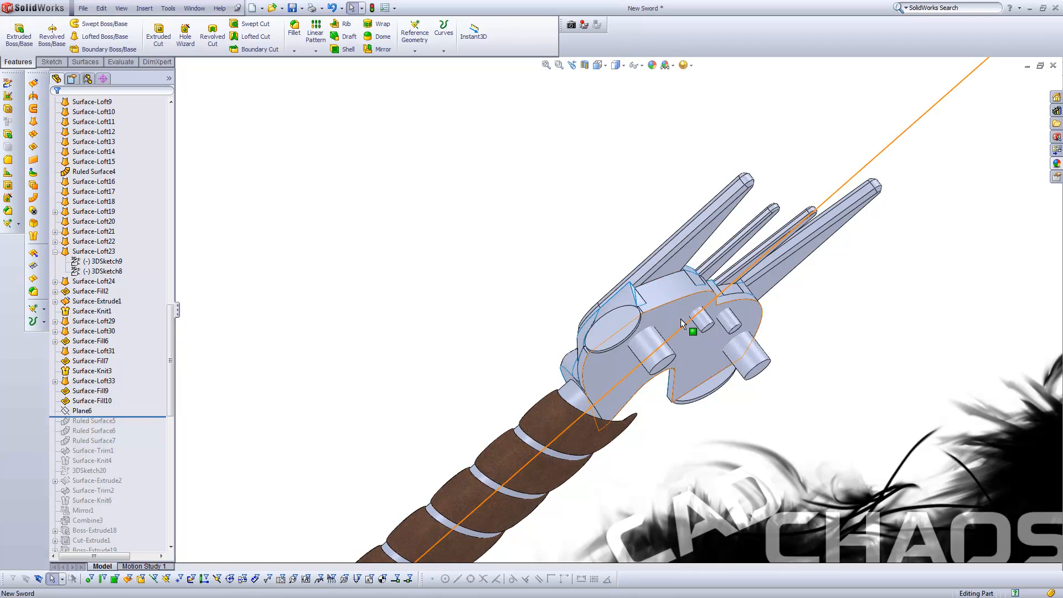
pyautogui.click(680, 318)
pyautogui.scroll(13, 111, 212)
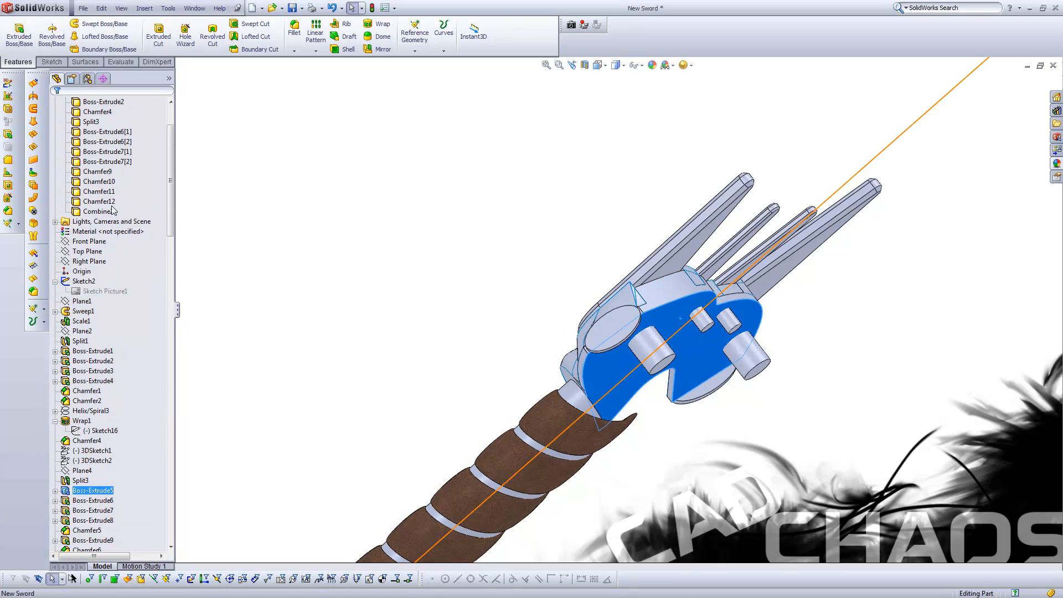
pyautogui.rightClick(110, 212)
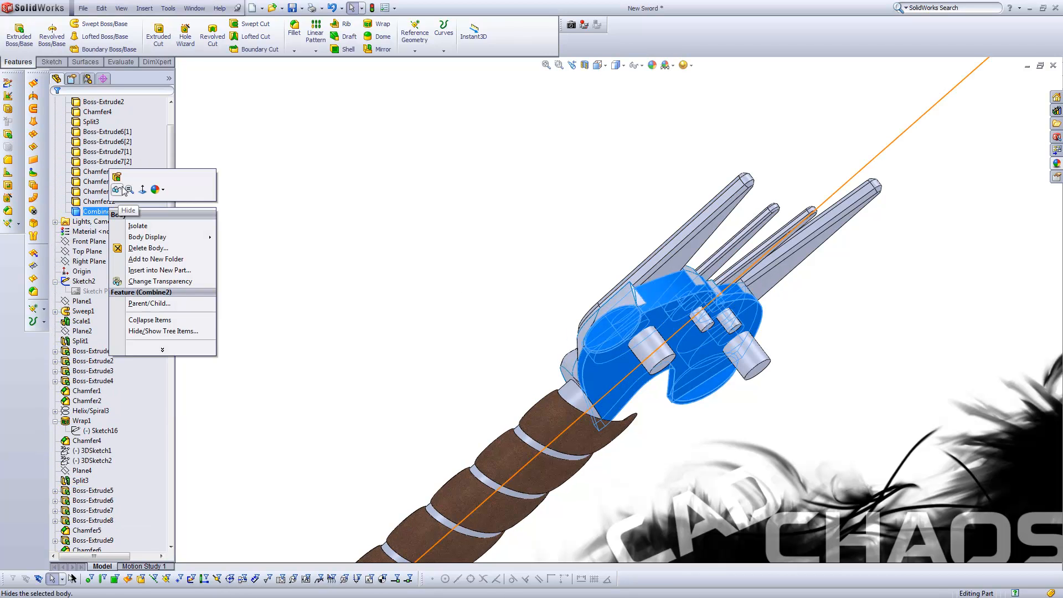
pyautogui.click(124, 190)
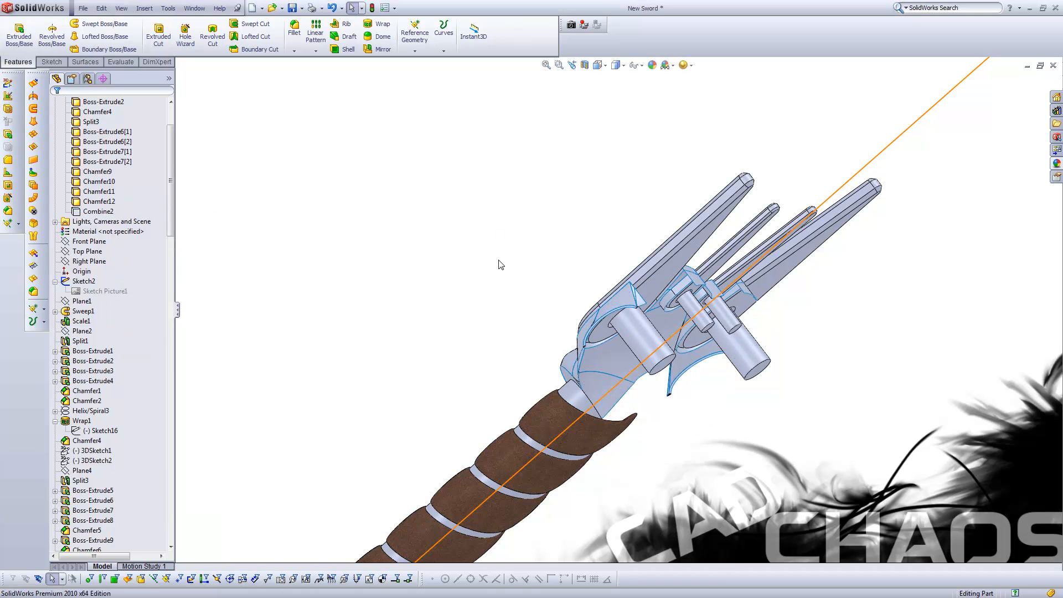
pyautogui.scroll(-2, 612, 320)
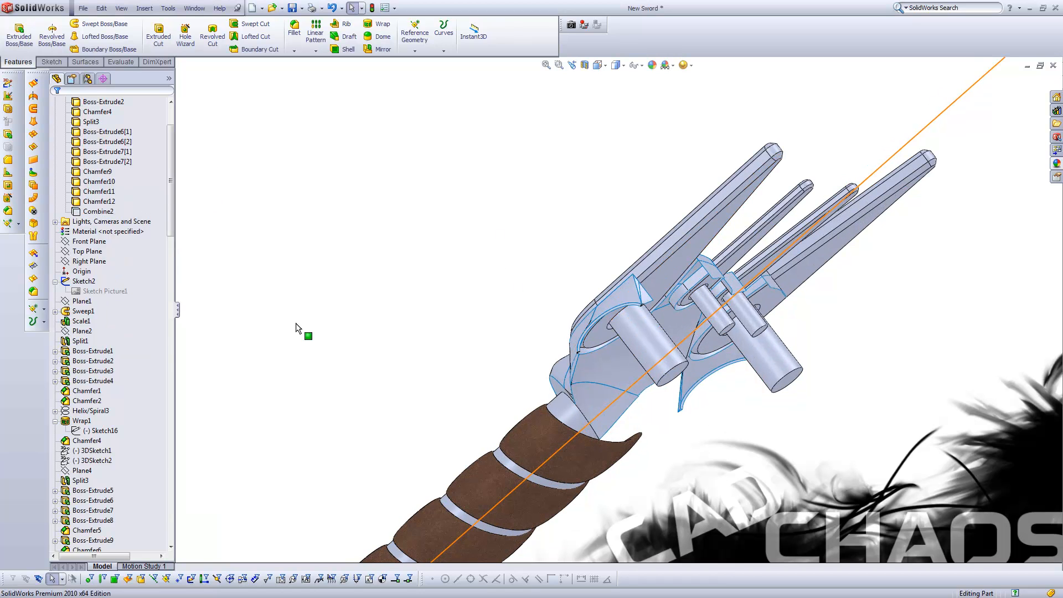
# Step: Roll the history forward through Ruled Surface5, Ruled Surface6 and Ruled Surface7 on the guard's underside
pyautogui.click(93, 401)
pyautogui.scroll(-15, 95, 401)
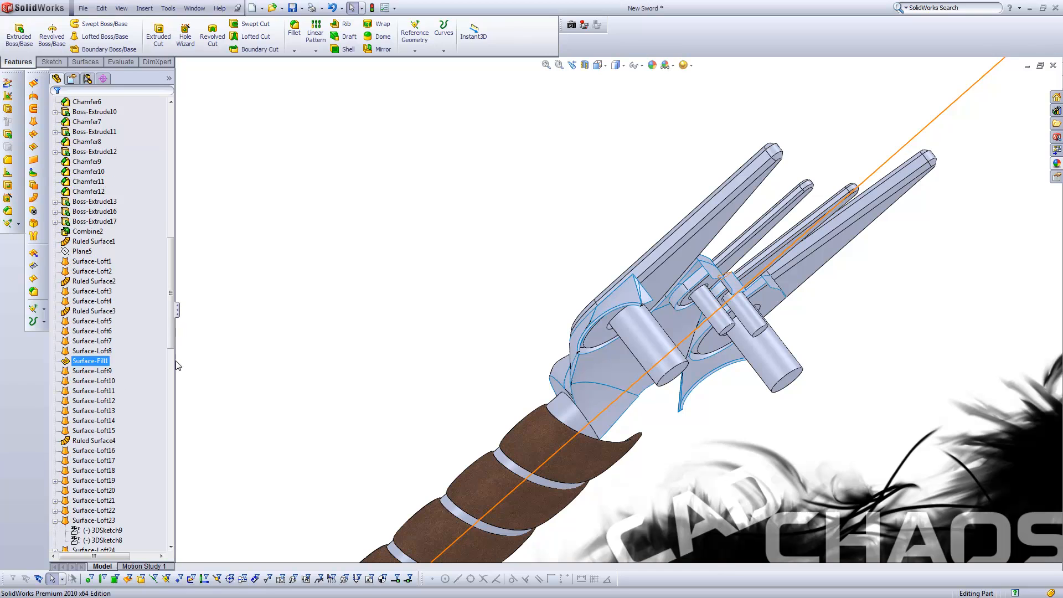
pyautogui.moveTo(171, 331); pyautogui.dragTo(172, 419)
pyautogui.middleClick(639, 332)
pyautogui.moveTo(639, 331); pyautogui.dragTo(642, 364, button='middle')
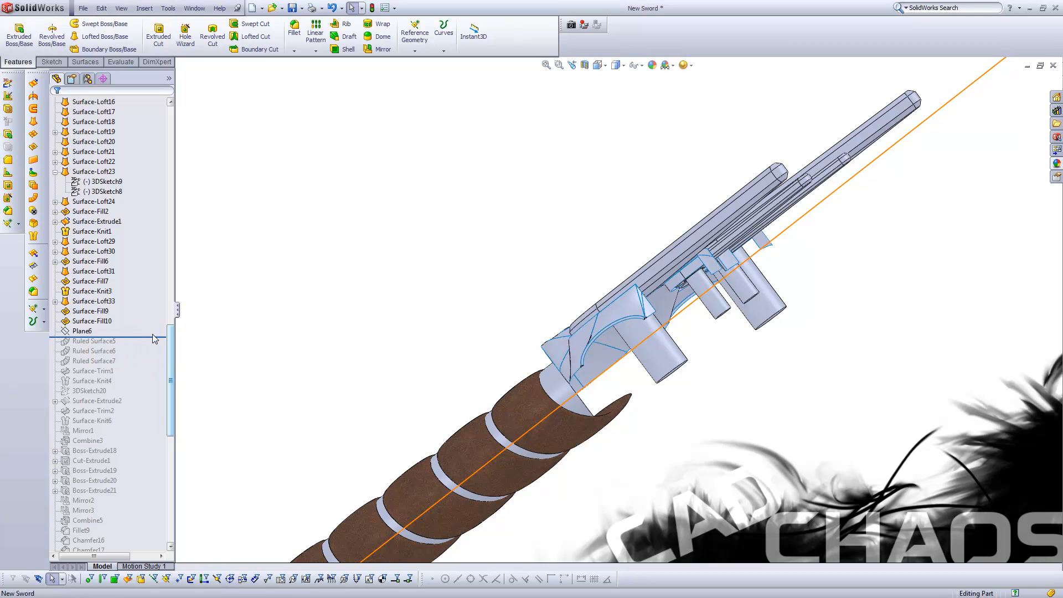
pyautogui.moveTo(153, 336); pyautogui.dragTo(155, 367)
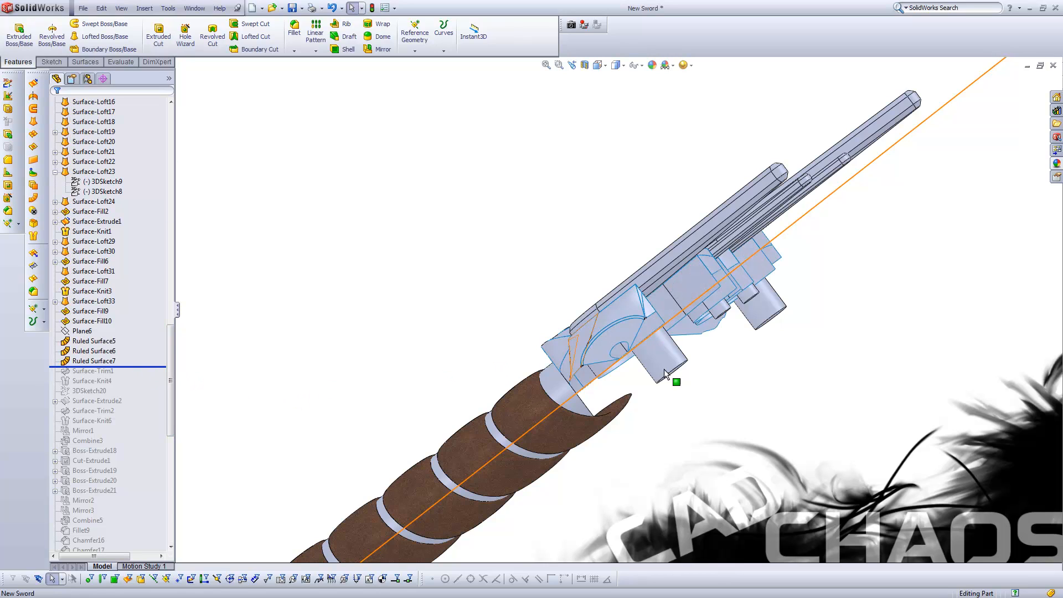
# Step: Inspect the guard's ruled surfaces and roll the history forward through Surface-Trim1
pyautogui.moveTo(671, 326); pyautogui.dragTo(665, 336, button='middle')
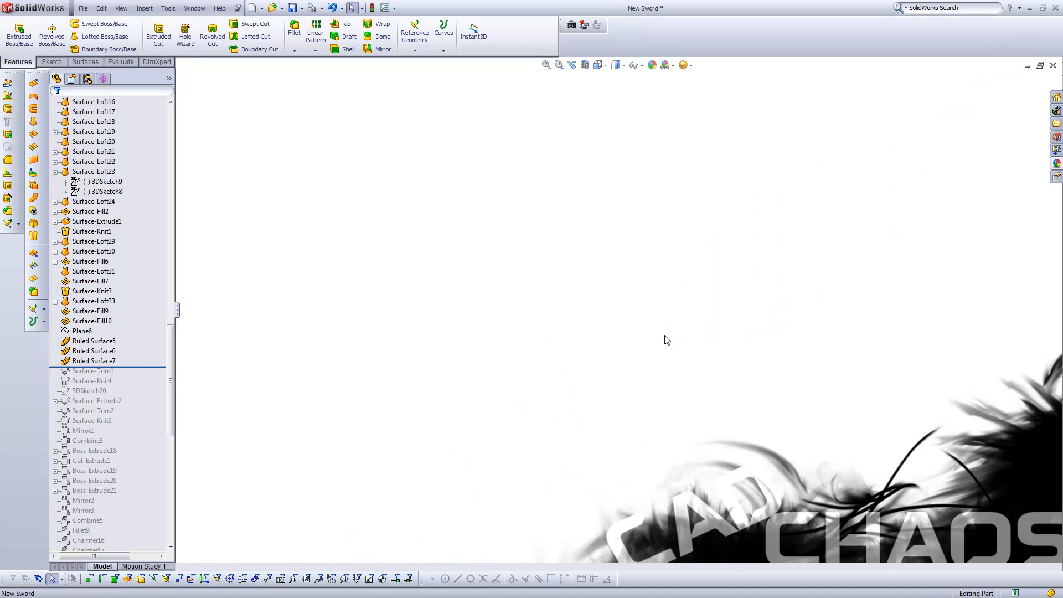
pyautogui.press('f')
pyautogui.scroll(-8, 536, 348)
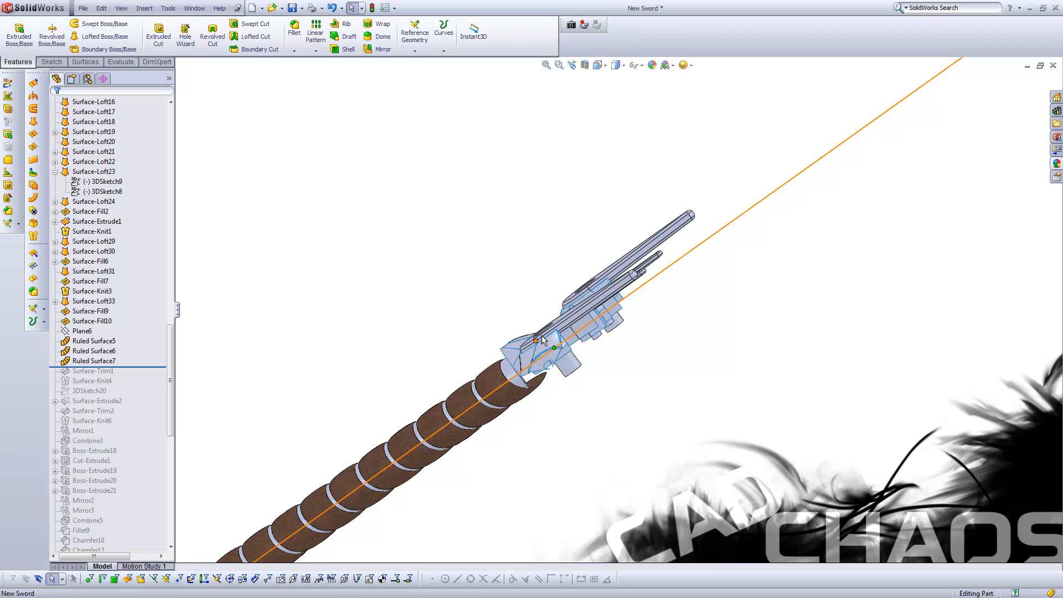
pyautogui.moveTo(536, 348)
pyautogui.mouseDown(button='middle')
pyautogui.moveTo(570, 340)
pyautogui.moveTo(637, 363)
pyautogui.mouseUp(button='middle')
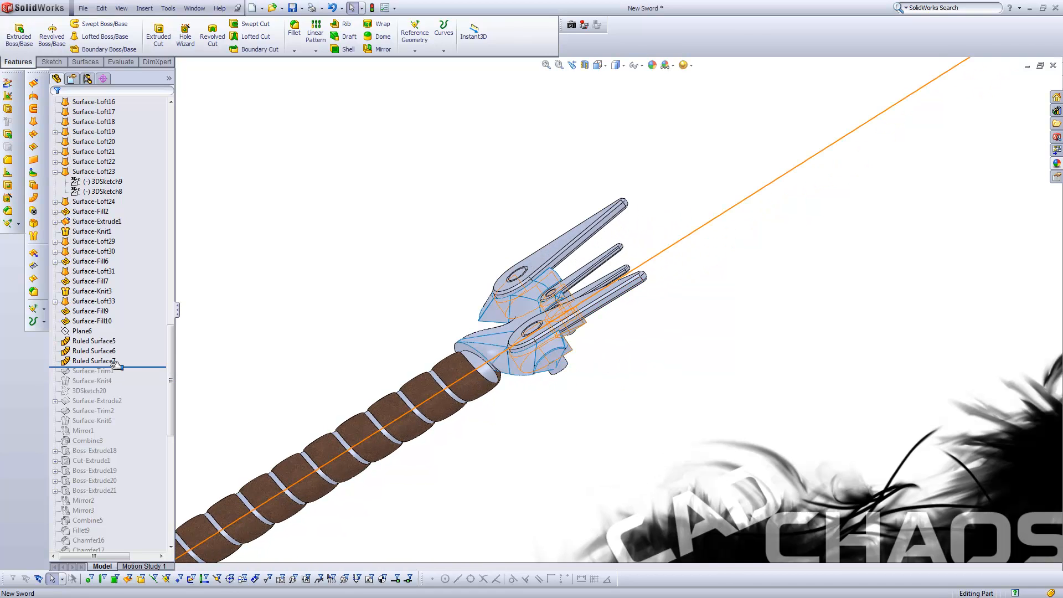
pyautogui.moveTo(121, 367); pyautogui.dragTo(125, 376)
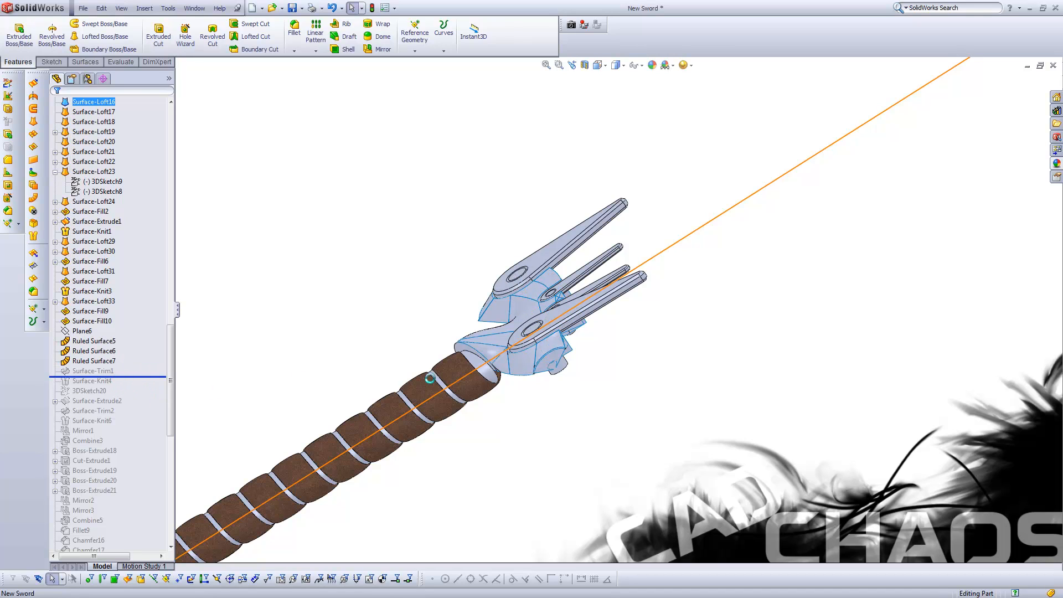
pyautogui.scroll(-5, 466, 338)
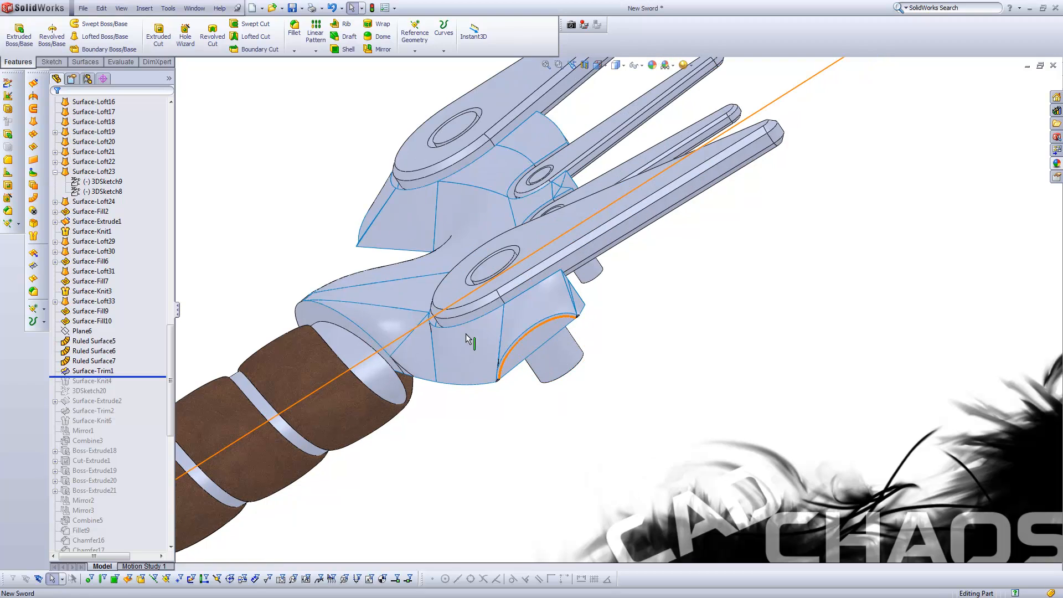
# Step: Inspect the trimmed underside of the guard, and roll the history forward through Surface-Knit4 and on through Surface-Extrude2
pyautogui.moveTo(351, 271); pyautogui.dragTo(332, 256, button='middle')
pyautogui.scroll(-3, 421, 232)
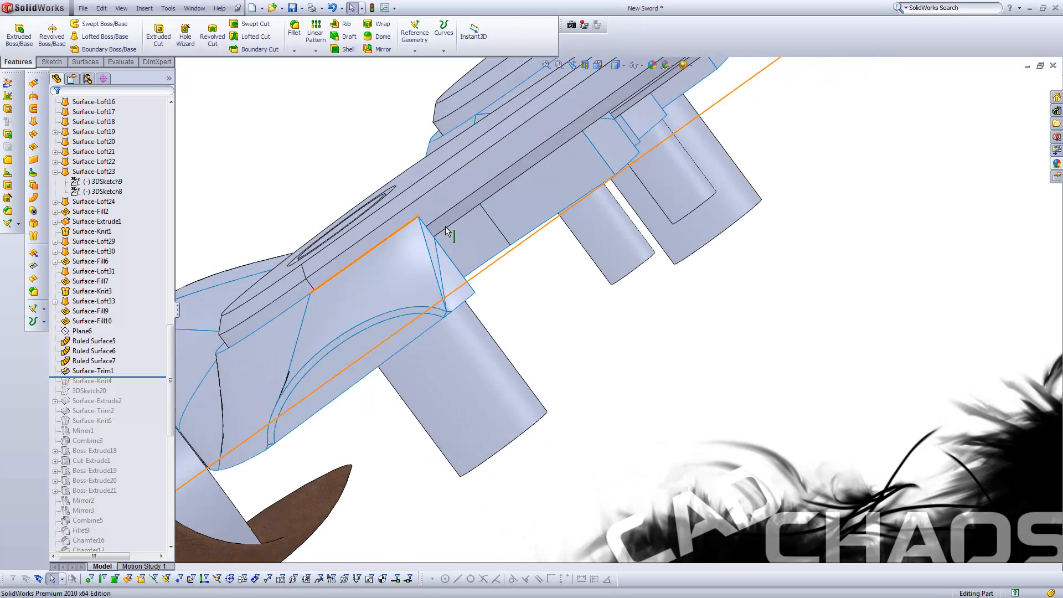
pyautogui.moveTo(467, 238); pyautogui.dragTo(443, 191, button='middle')
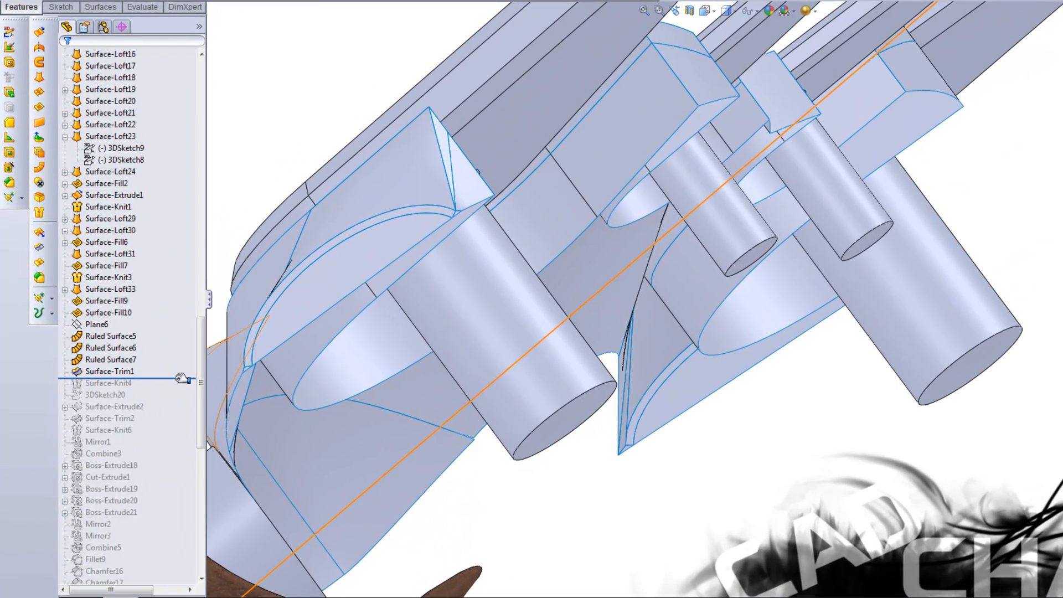
pyautogui.moveTo(183, 379); pyautogui.dragTo(178, 390)
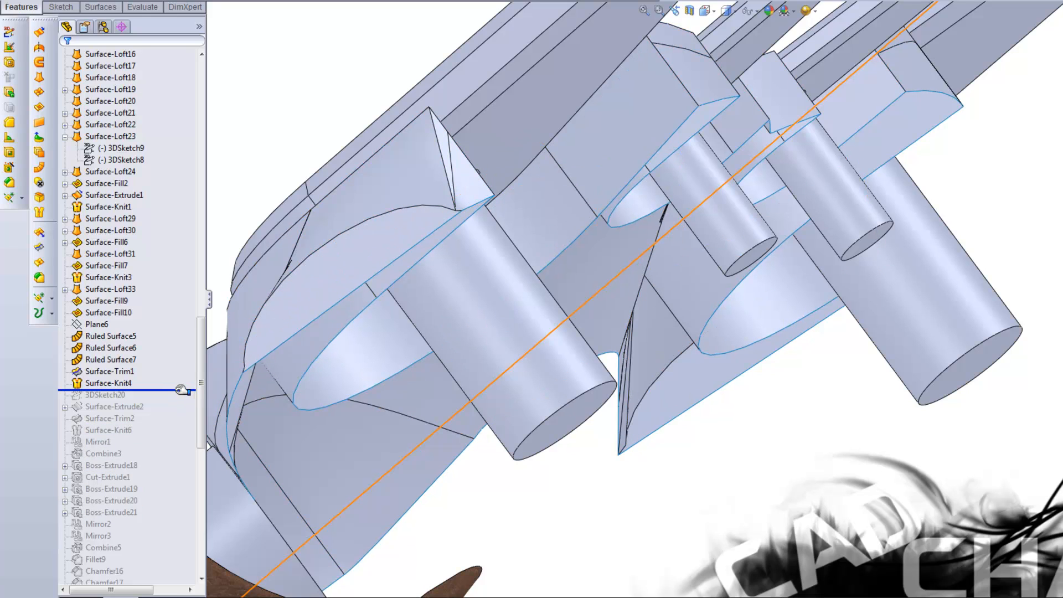
pyautogui.moveTo(183, 390); pyautogui.dragTo(169, 410)
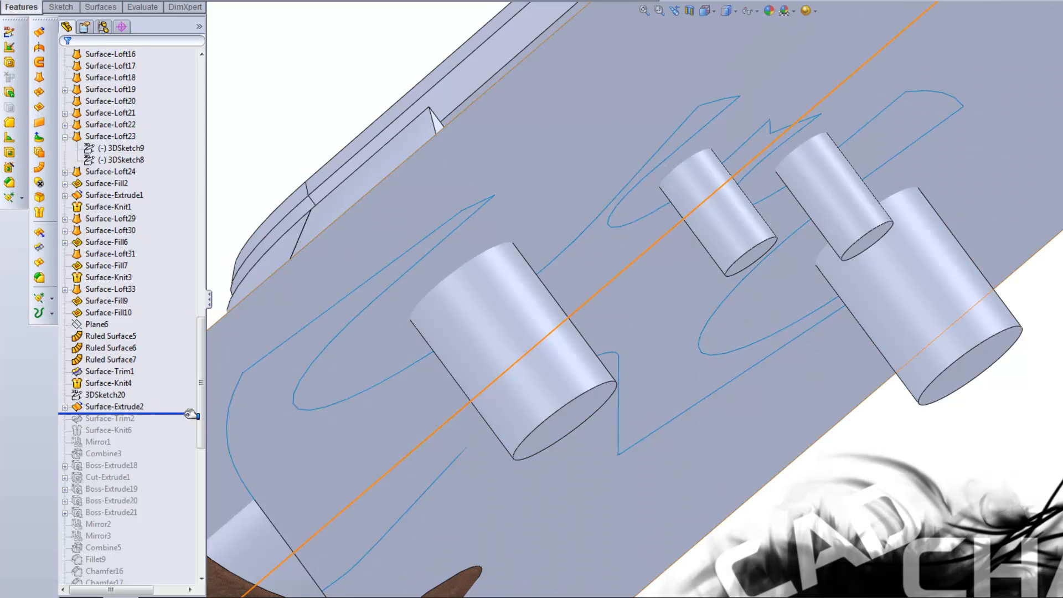
# Step: Roll the history forward through Surface-Trim2 and on through Surface-Knit6
pyautogui.moveTo(190, 415); pyautogui.dragTo(177, 423)
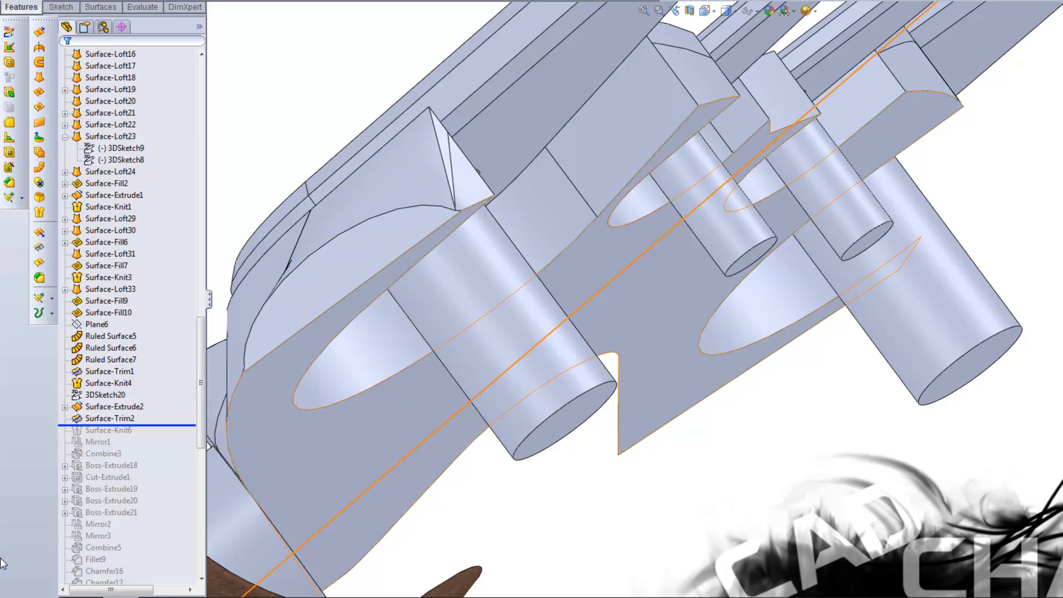
pyautogui.click(149, 428)
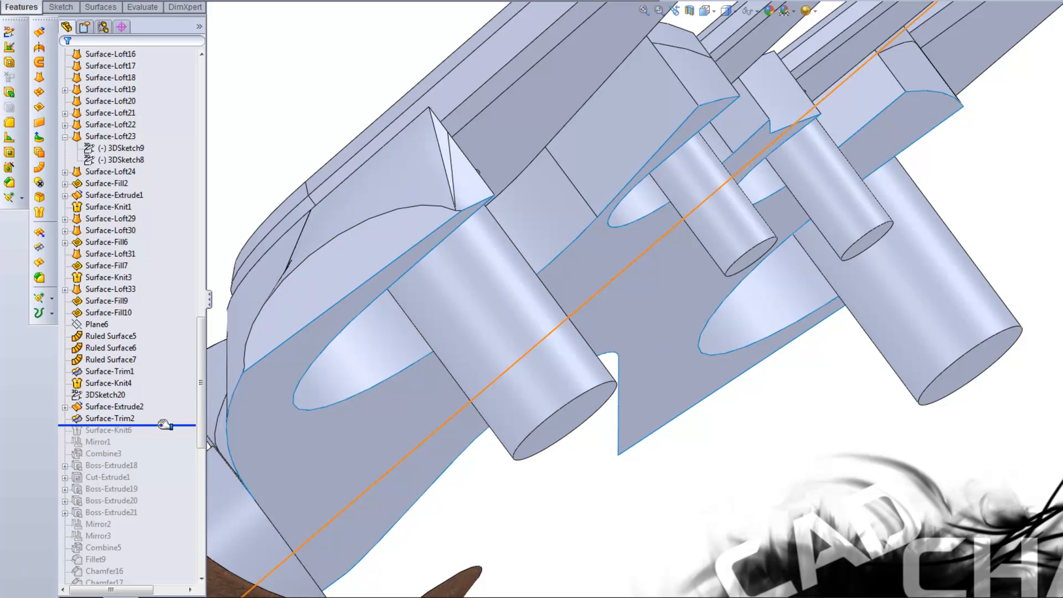
pyautogui.moveTo(165, 425); pyautogui.dragTo(165, 432)
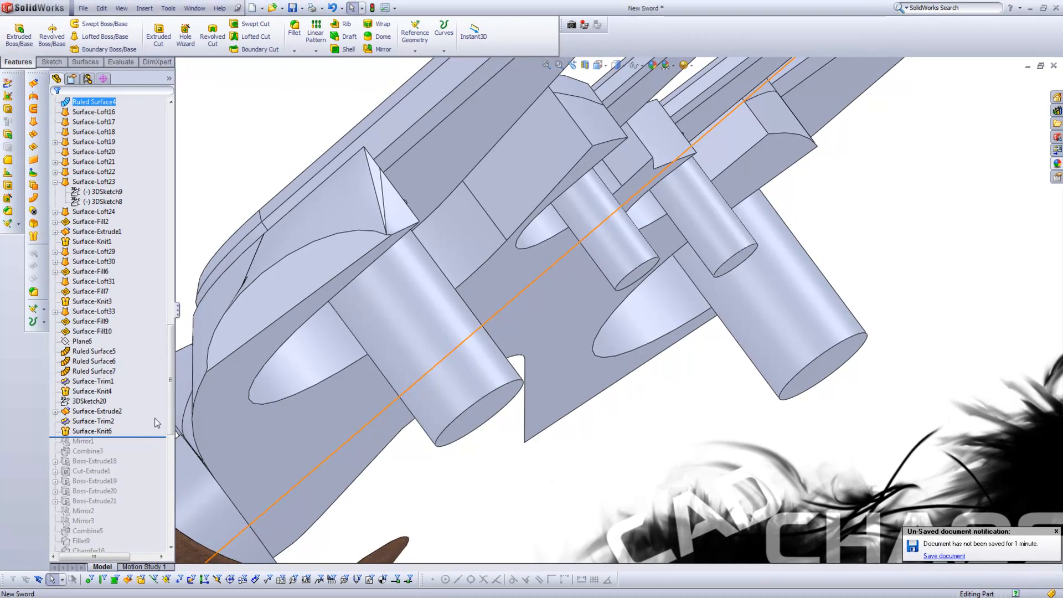
# Step: Show the hidden Combine2 body again and inspect it together with the knitted guard
pyautogui.scroll(20, 148, 397)
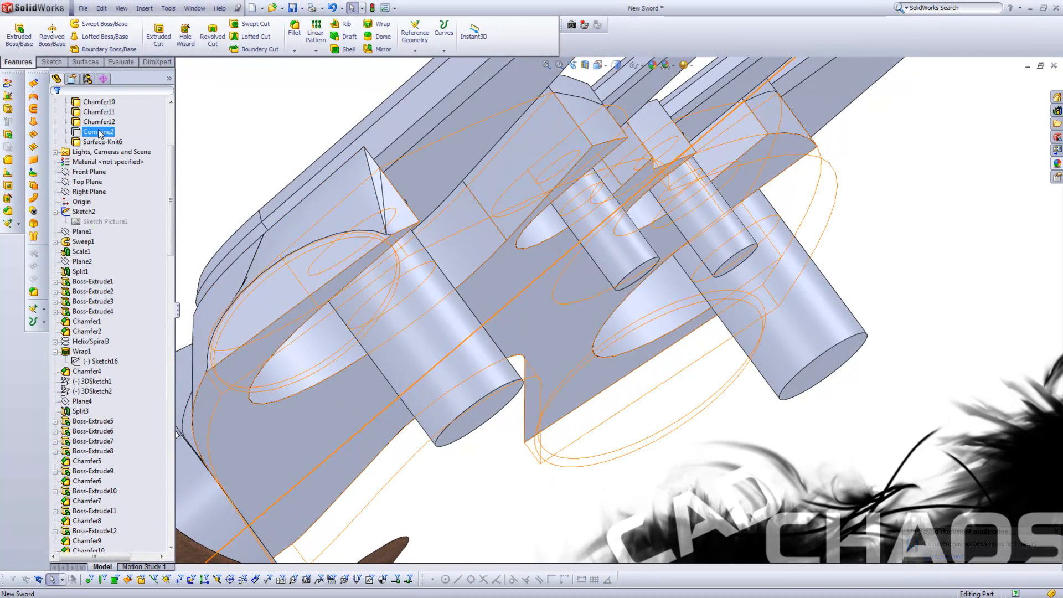
pyautogui.rightClick(90, 132)
pyautogui.click(107, 112)
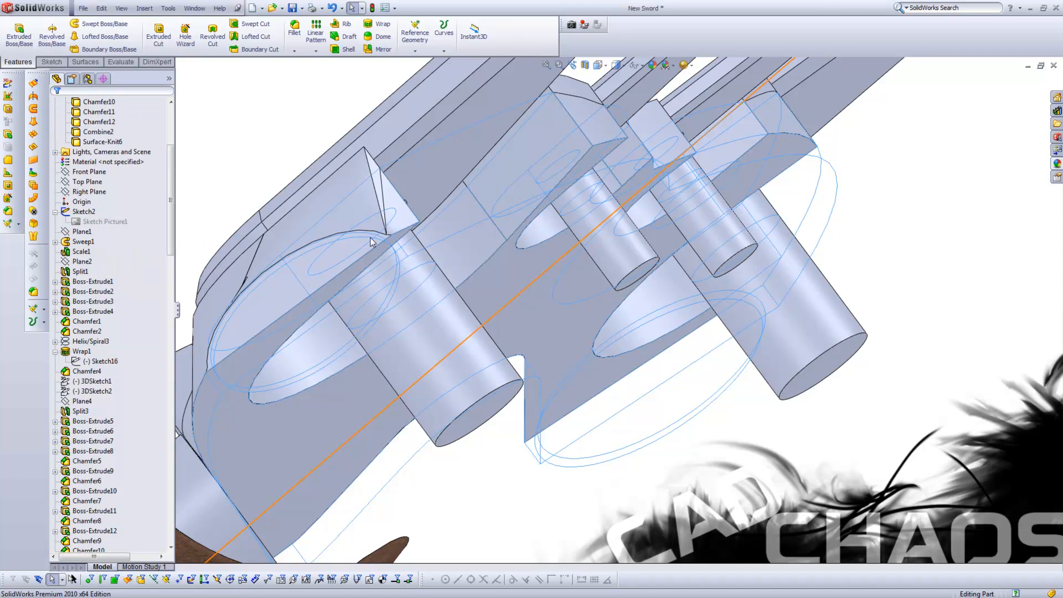
pyautogui.middleClick(444, 213)
pyautogui.moveTo(445, 213); pyautogui.dragTo(452, 248, button='middle')
pyautogui.scroll(4, 452, 248)
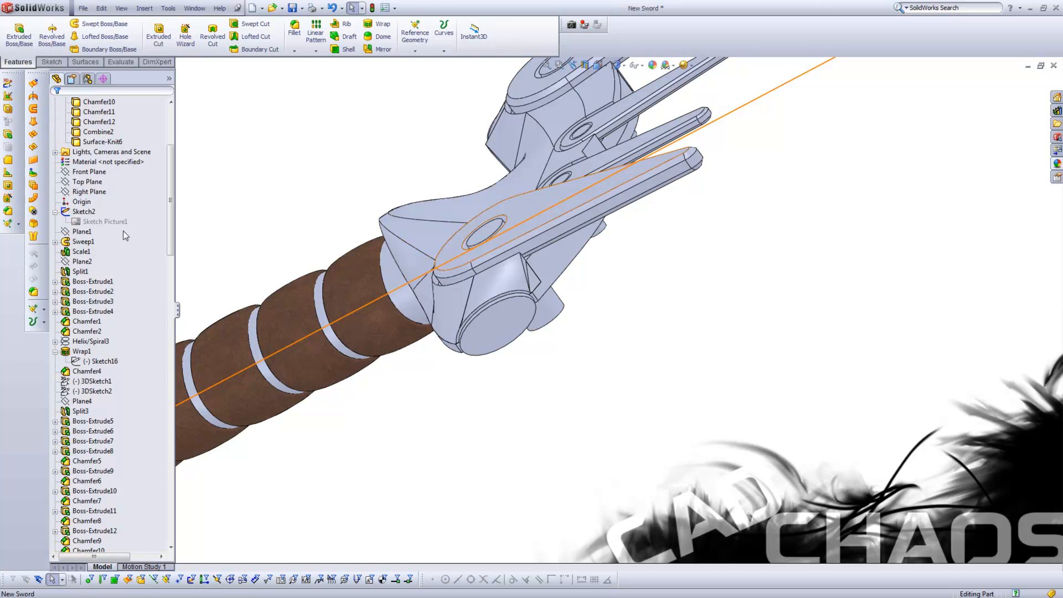
# Step: Roll the history forward through Mirror1 and on through Combine3 to complete the second half of the guard
pyautogui.scroll(-10, 139, 333)
pyautogui.scroll(-20, 150, 288)
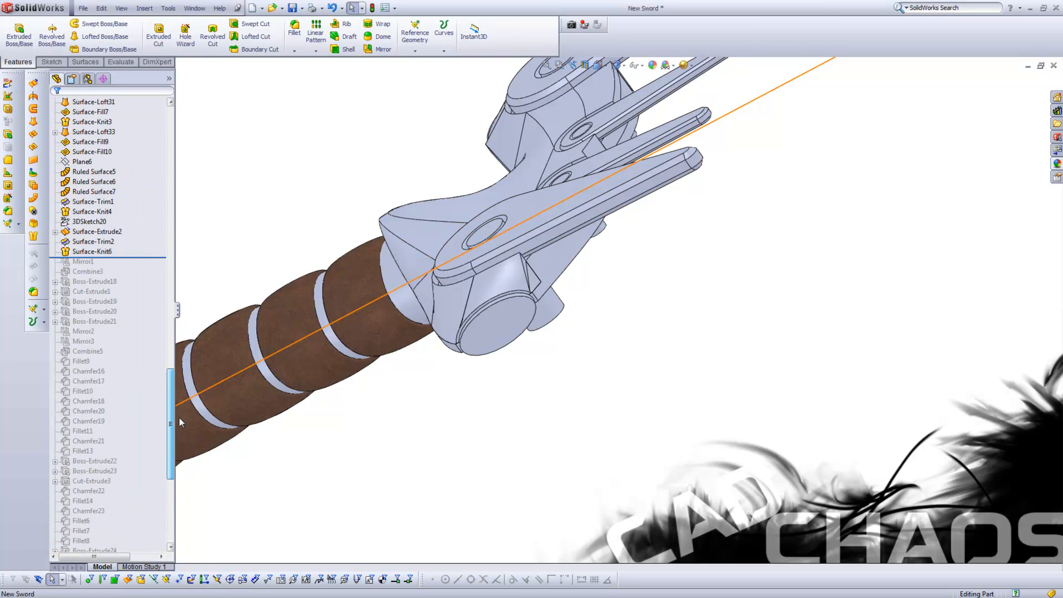
pyautogui.moveTo(143, 257); pyautogui.dragTo(135, 267)
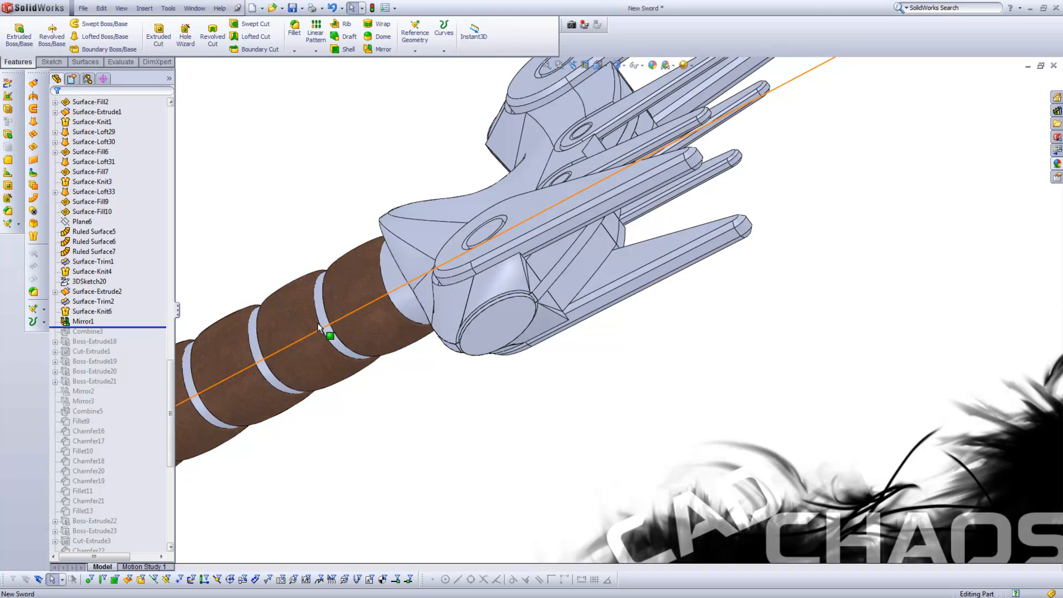
pyautogui.moveTo(149, 327); pyautogui.dragTo(151, 336)
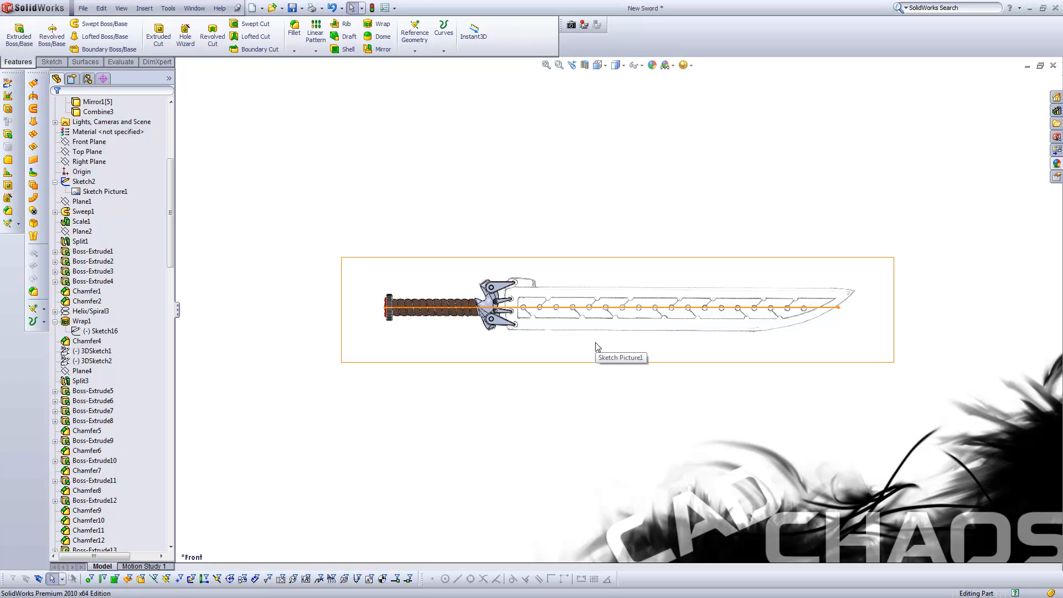
# Step: Compare the mirrored guard and the handle with the sword outline in the reference sketch picture
pyautogui.scroll(-3, 616, 304)
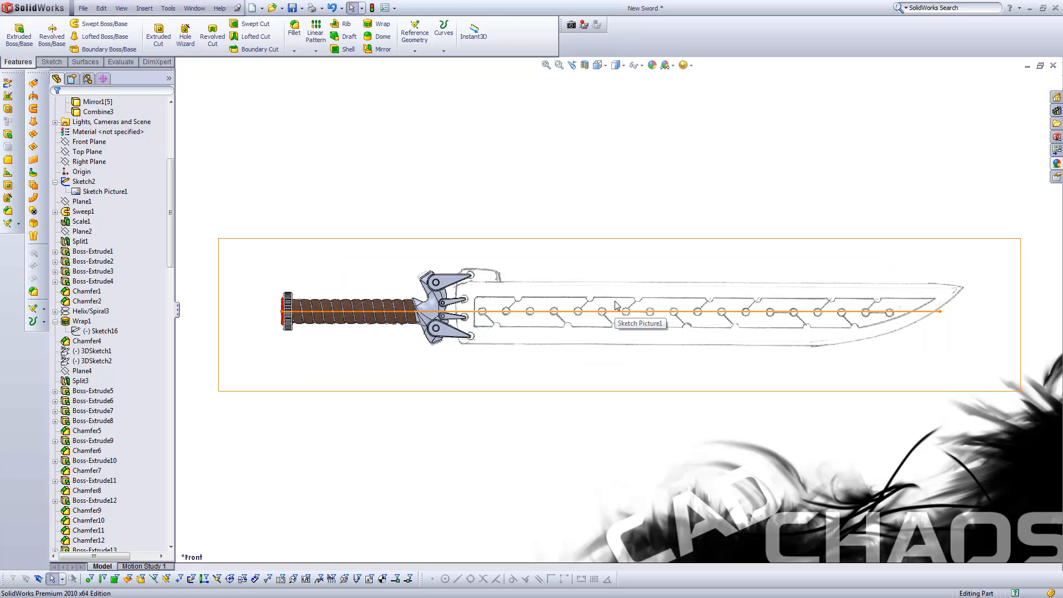
pyautogui.scroll(-2, 616, 304)
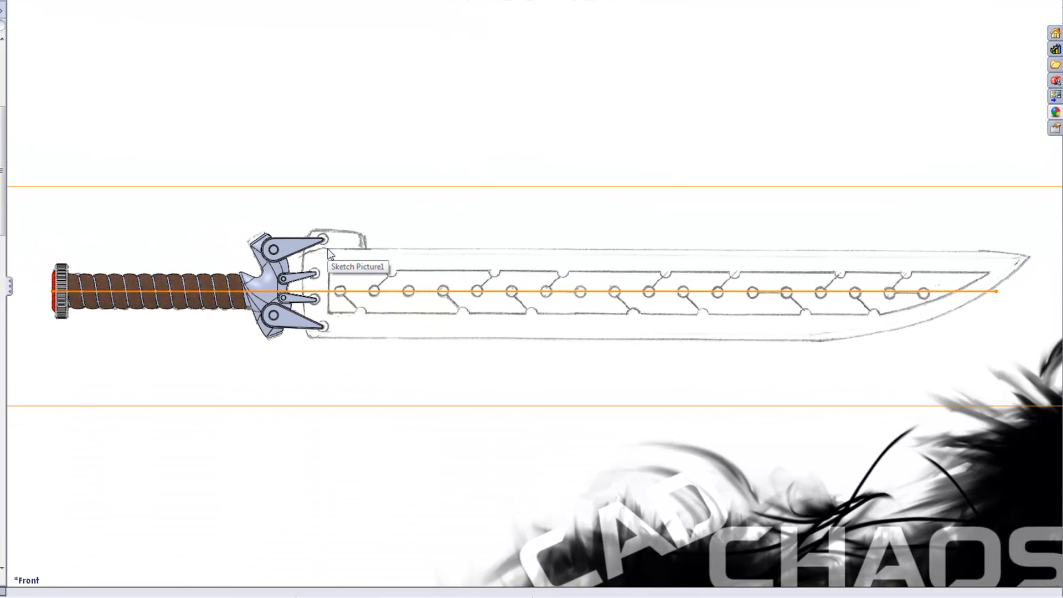
pyautogui.scroll(-3, 329, 252)
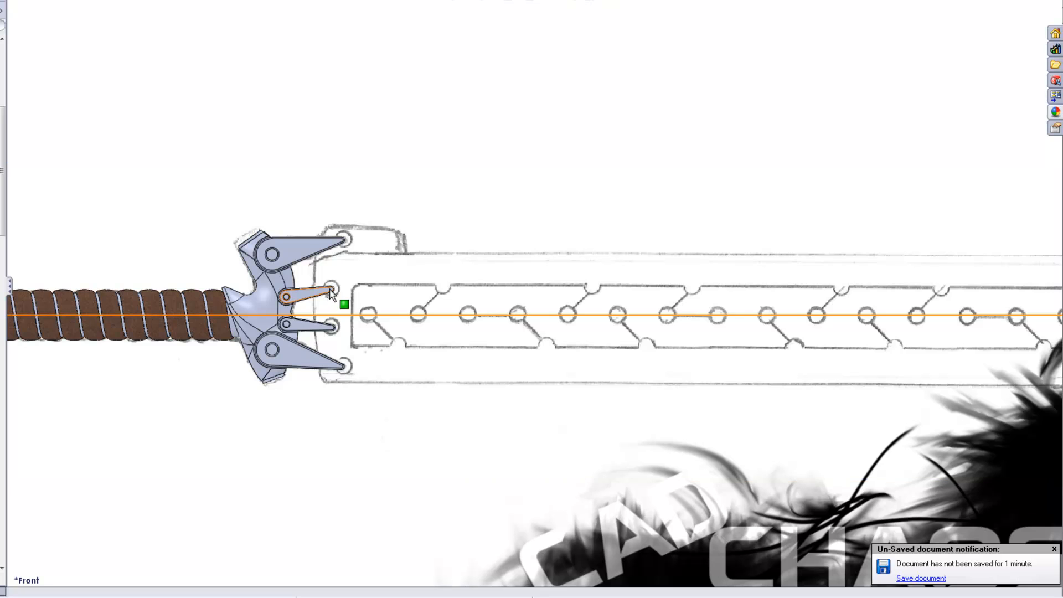
pyautogui.moveTo(330, 289); pyautogui.dragTo(309, 297, button='middle')
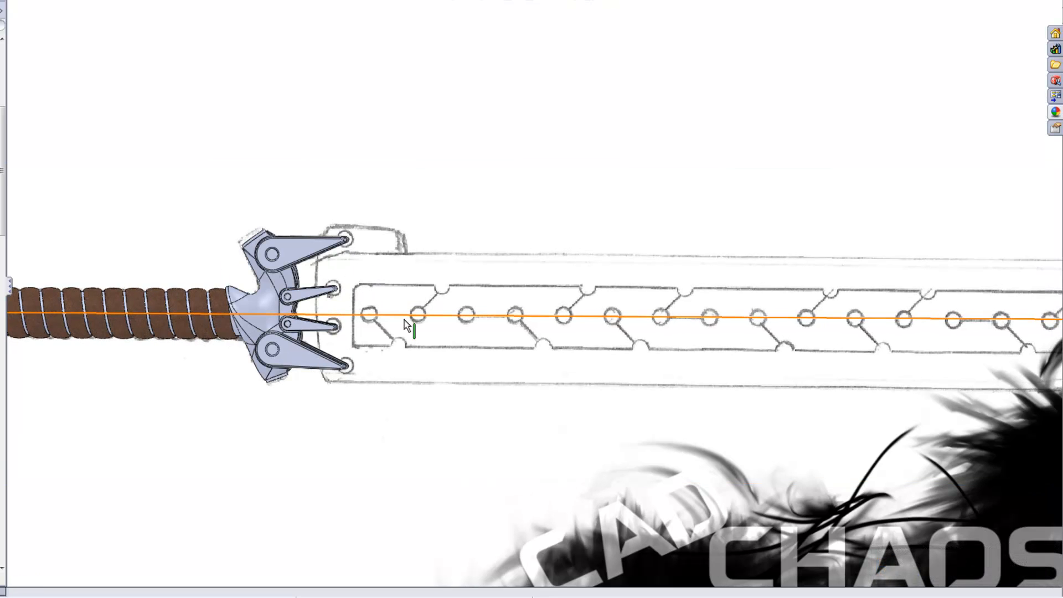
pyautogui.scroll(3, 503, 347)
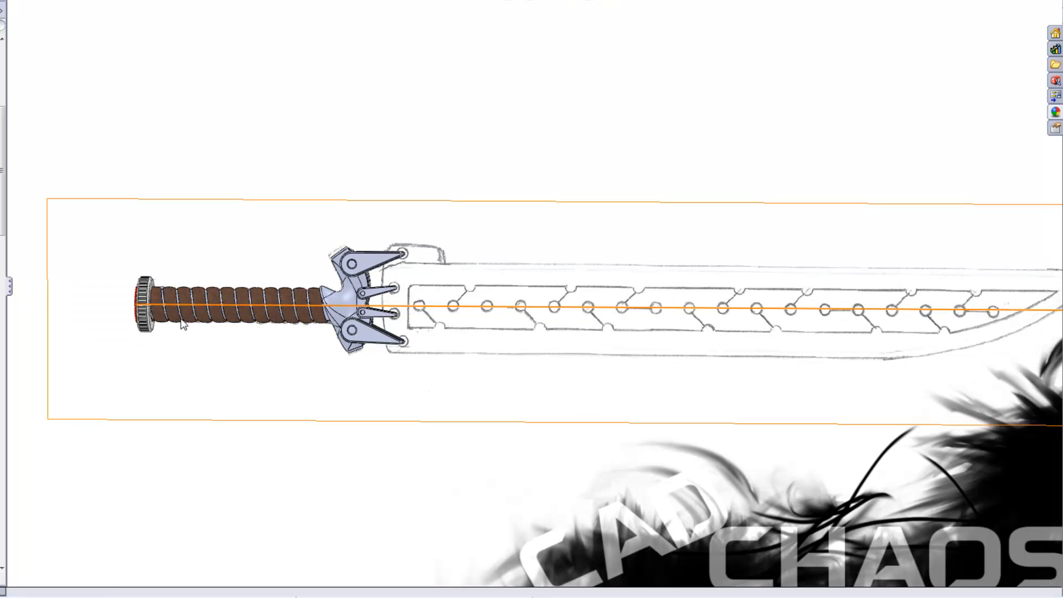
pyautogui.scroll(-3, 458, 274)
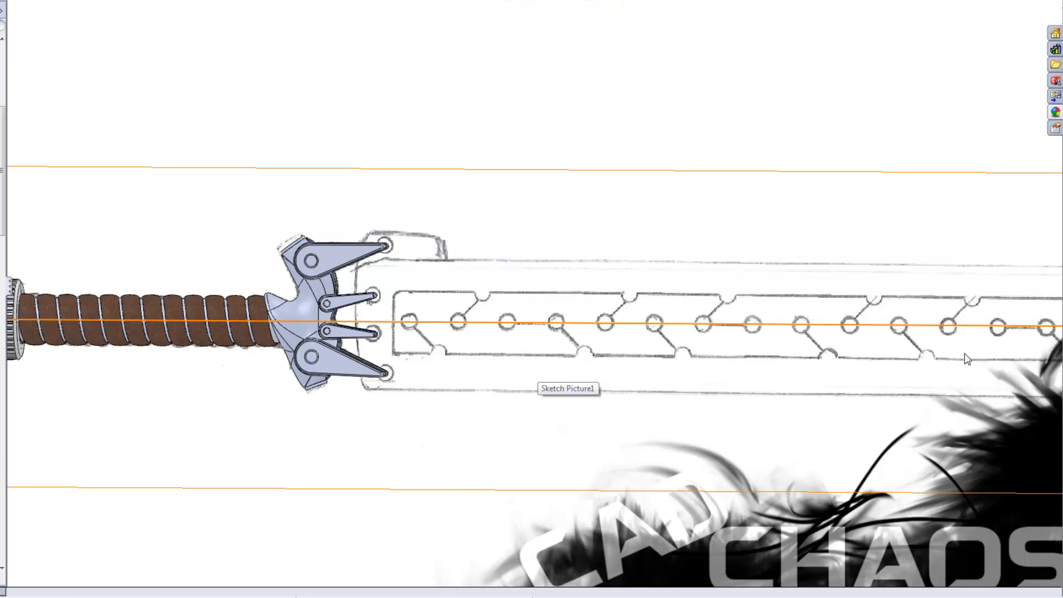
# Step: Suppress Sketch Picture1 under Sketch2
pyautogui.scroll(1, 414, 322)
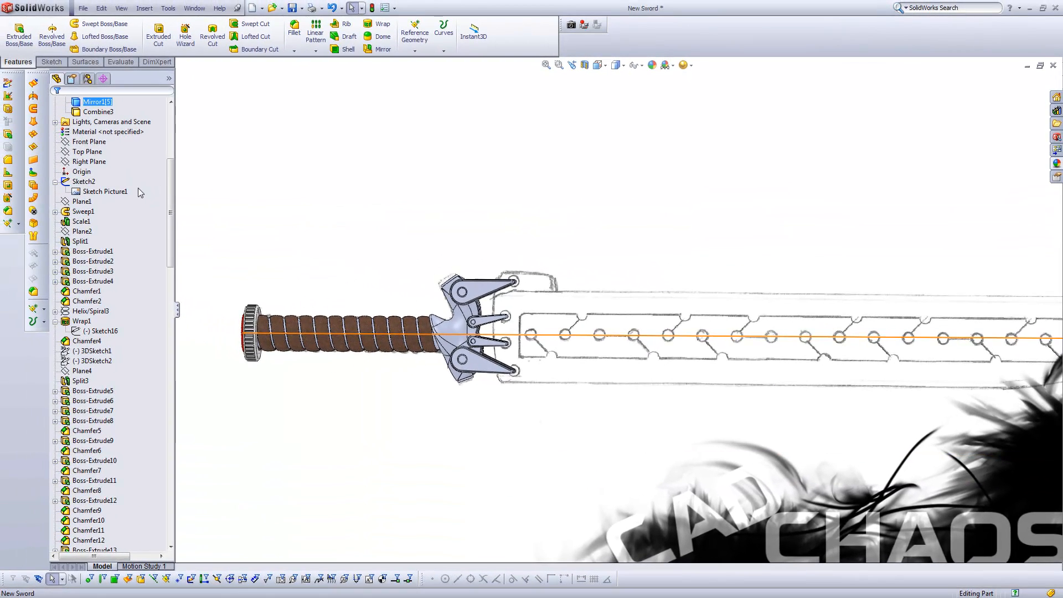
pyautogui.rightClick(121, 191)
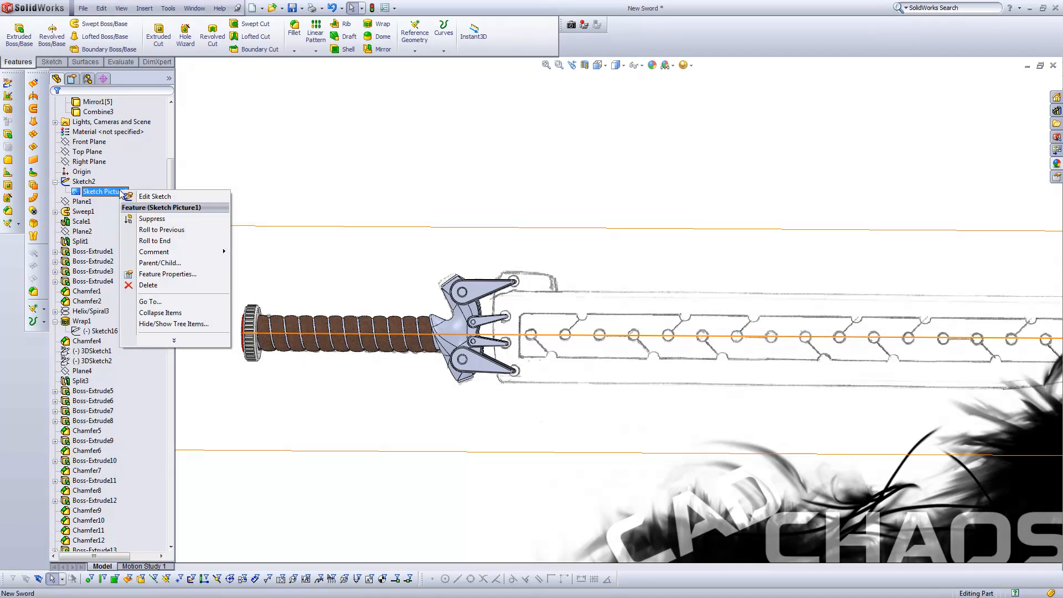
pyautogui.click(174, 220)
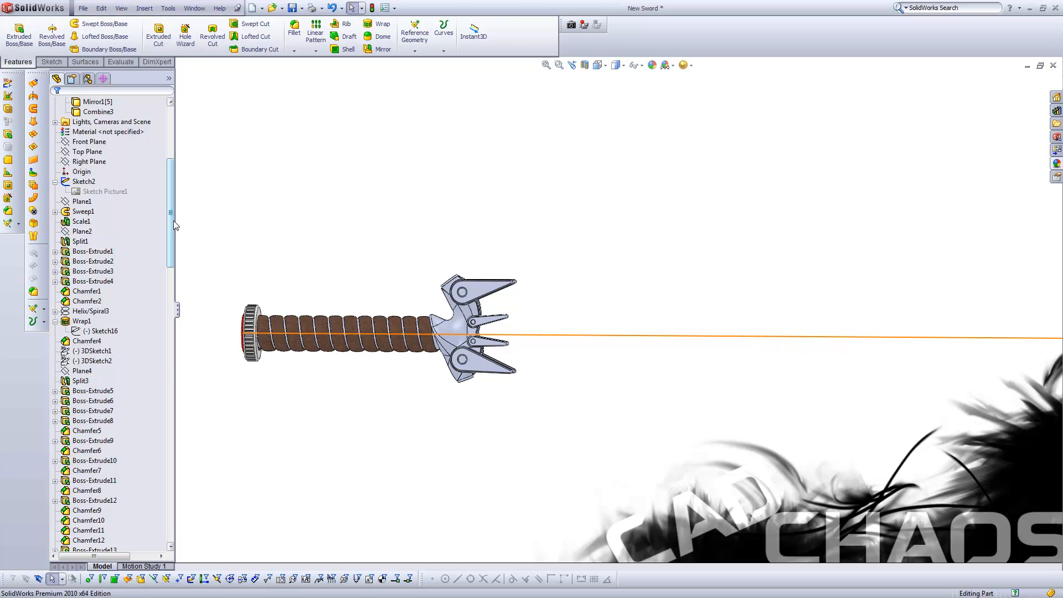
# Step: Roll the history forward past Boss-Extrude18, Cut-Extrude1, Boss-Extrude19 and Boss-Extrude20 through Boss-Extrude21 to bring in the blade
pyautogui.moveTo(173, 213); pyautogui.dragTo(152, 416)
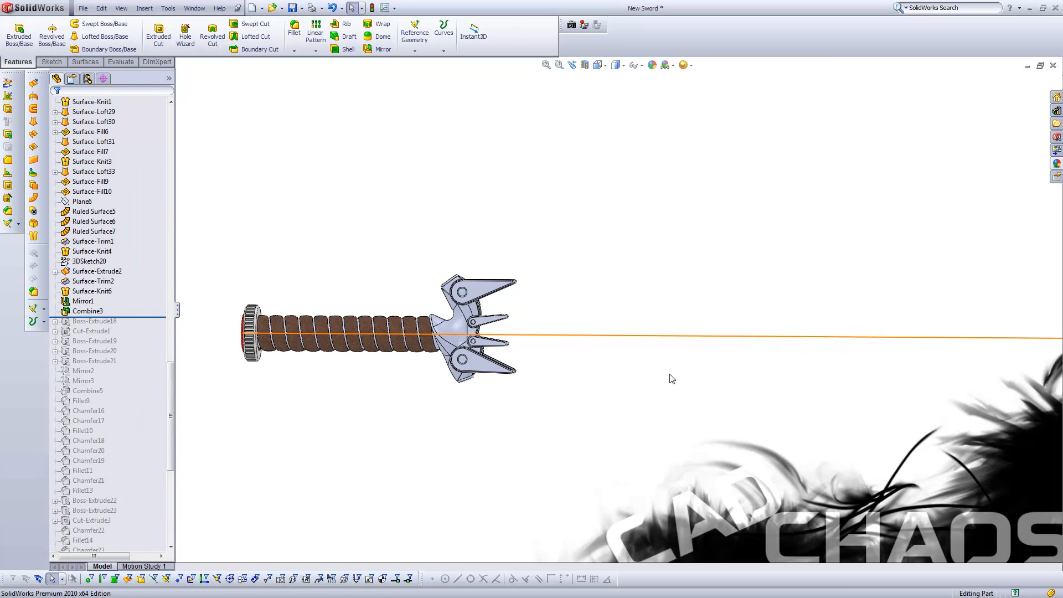
pyautogui.press('f')
pyautogui.scroll(-3, 642, 319)
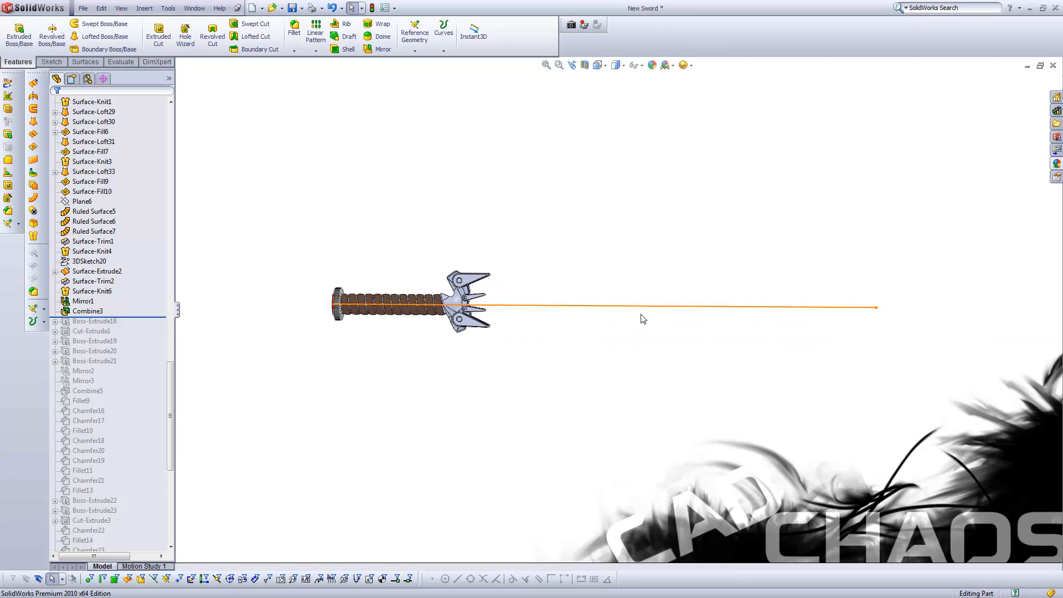
pyautogui.click(96, 323)
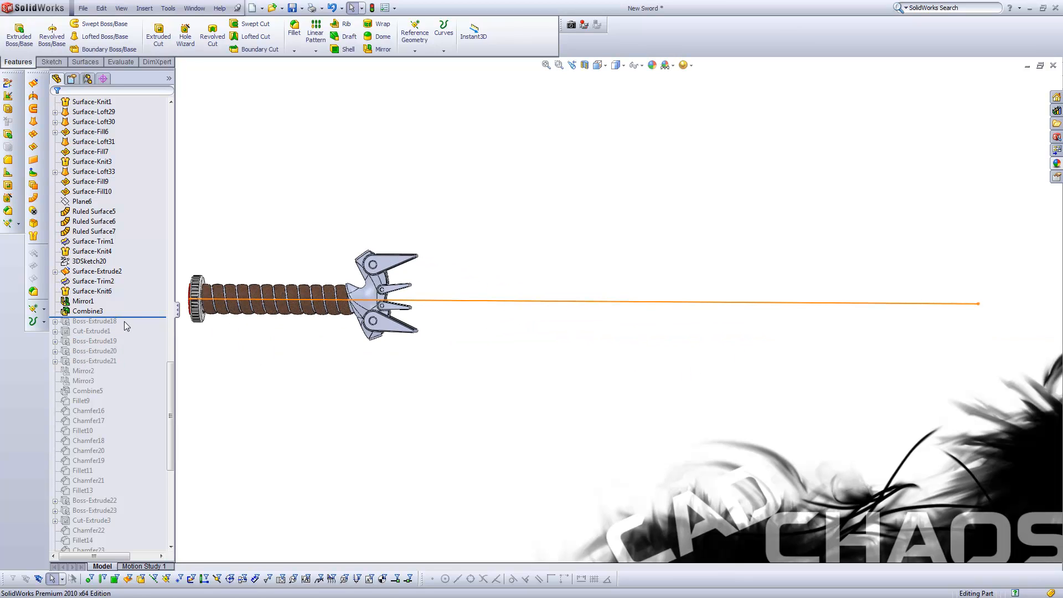
pyautogui.moveTo(126, 318); pyautogui.dragTo(128, 366)
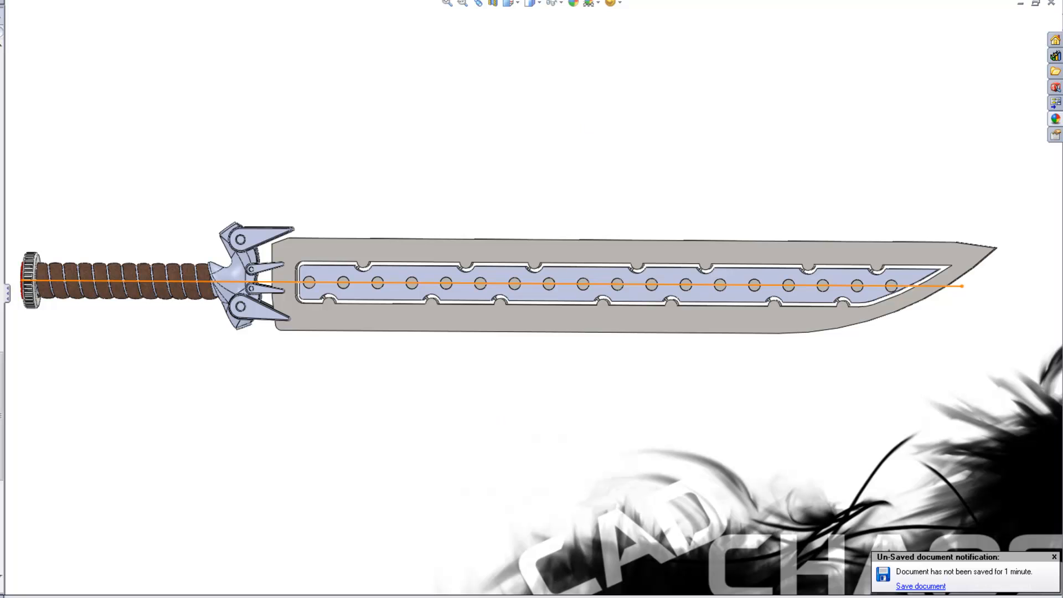
# Step: Inspect the extruded blade, its notched opening and the inner panel with the row of round holes
pyautogui.scroll(-1, 374, 294)
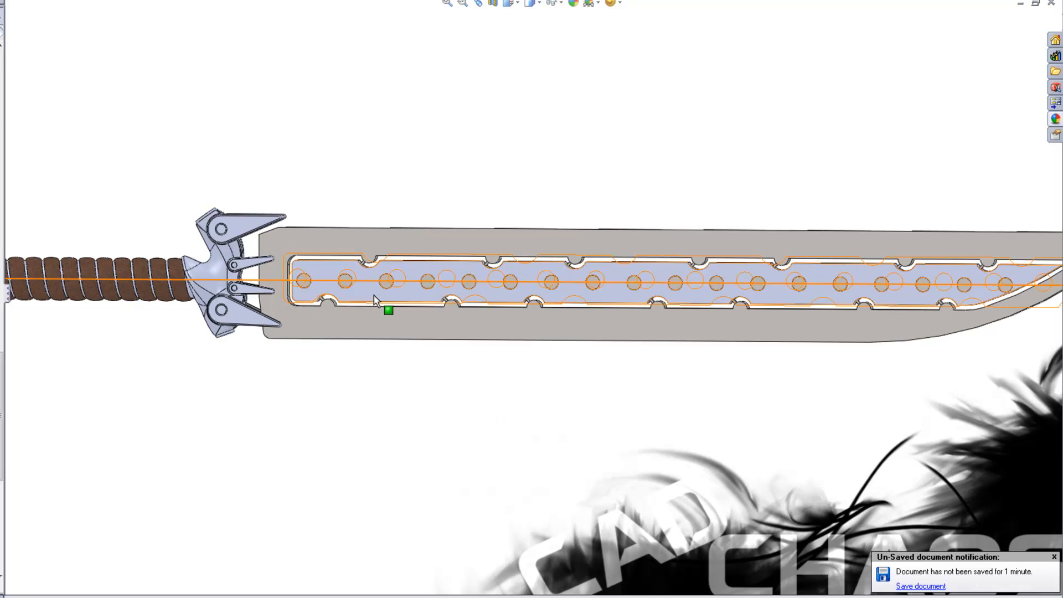
pyautogui.scroll(-1, 378, 294)
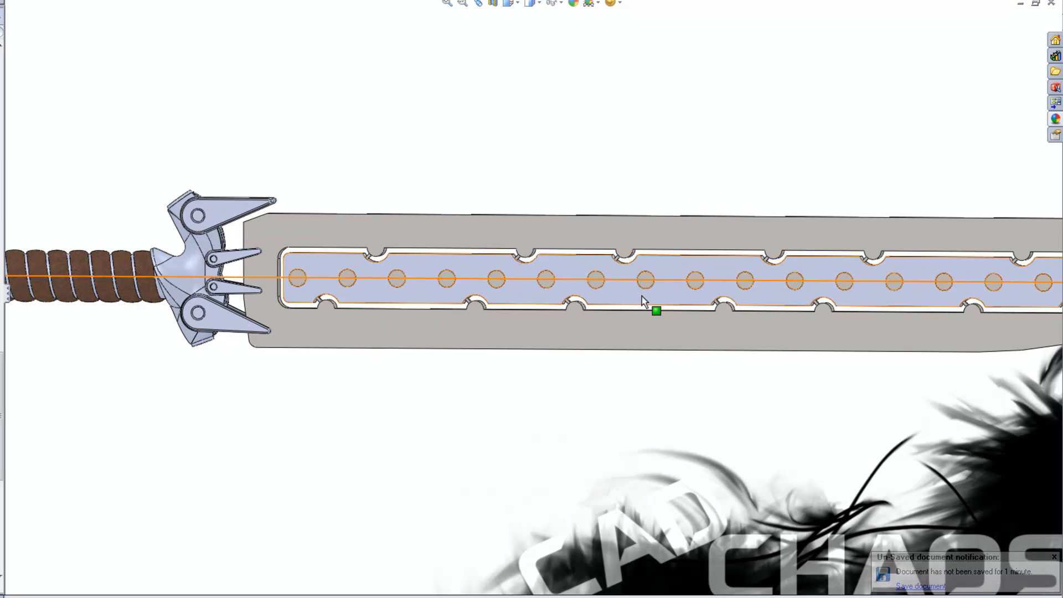
pyautogui.moveTo(681, 297); pyautogui.dragTo(674, 300, button='middle')
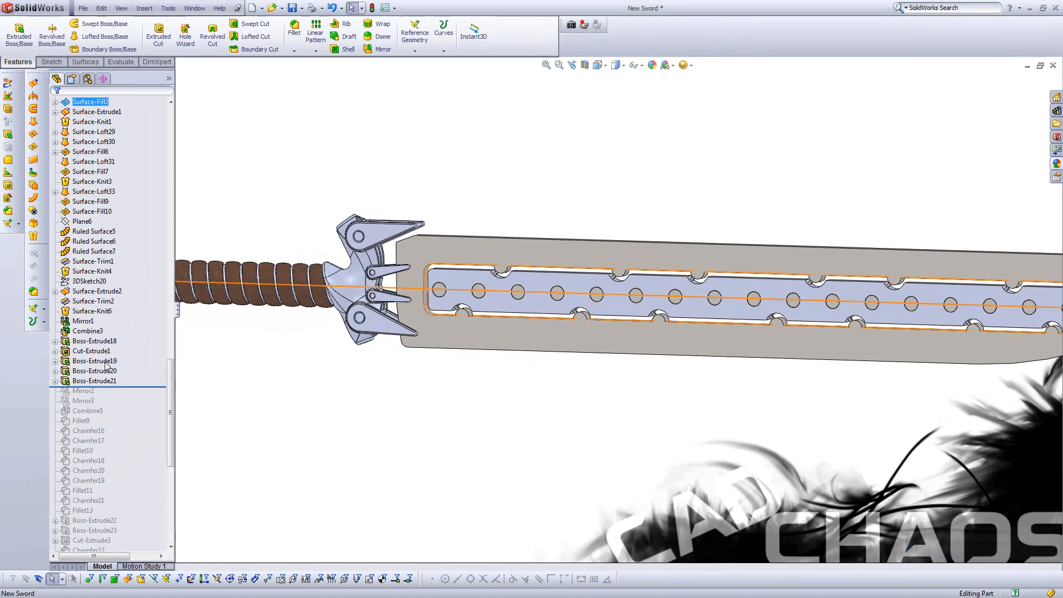
pyautogui.click(105, 363)
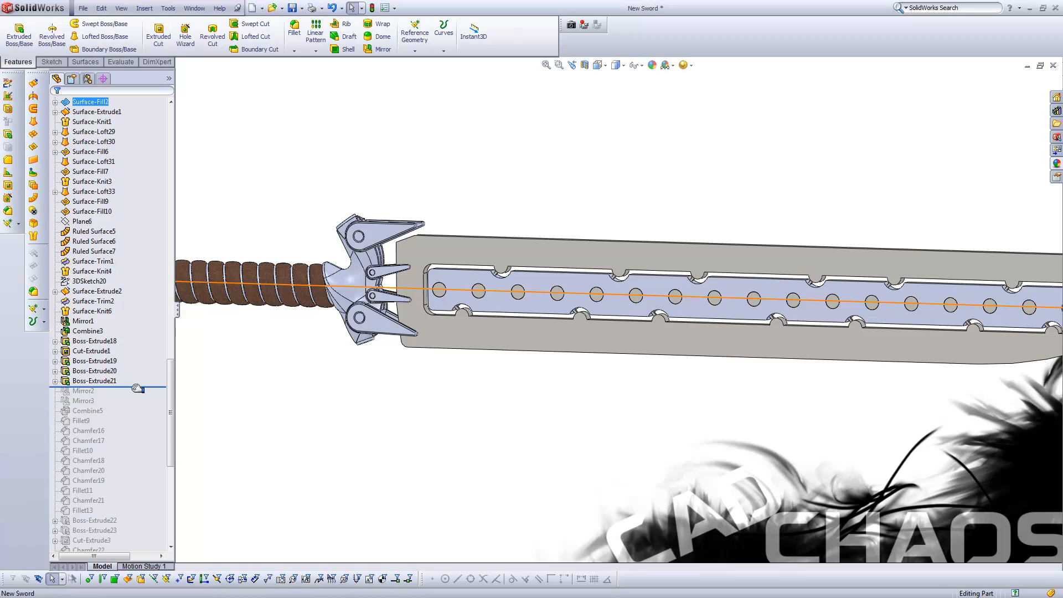
pyautogui.moveTo(137, 389); pyautogui.dragTo(130, 391)
pyautogui.press('f')
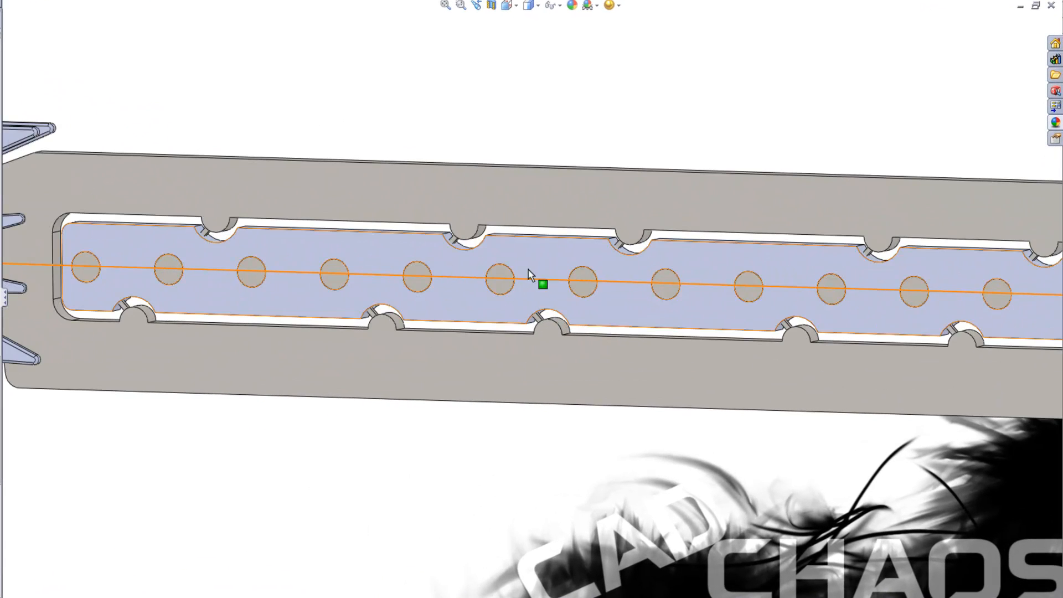
# Step: Highlight the front faces of the inner panel and the outer blade in turn to tell the two bodies apart
pyautogui.click(535, 257)
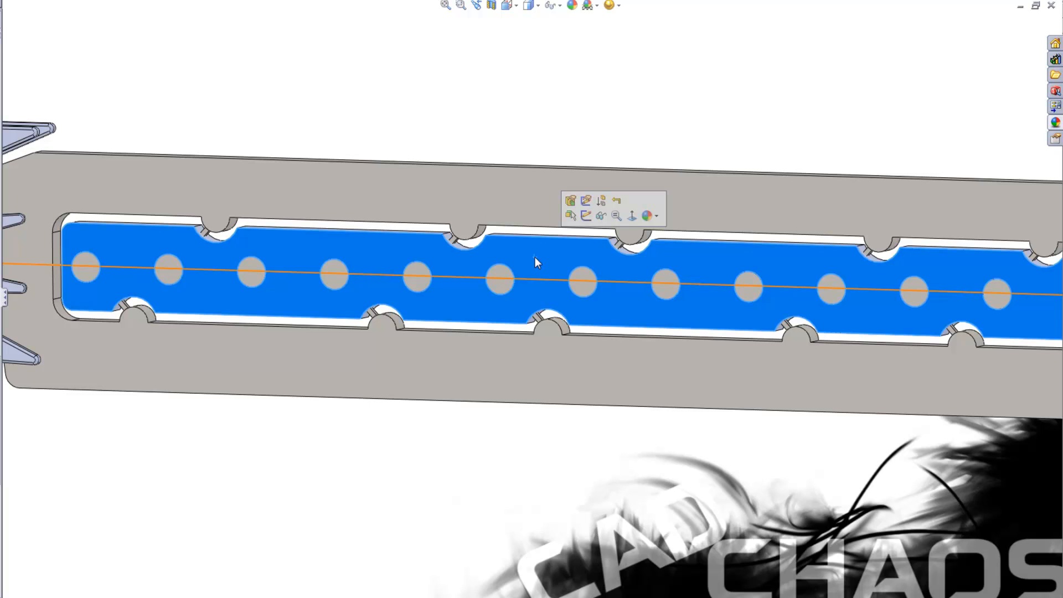
pyautogui.click(514, 195)
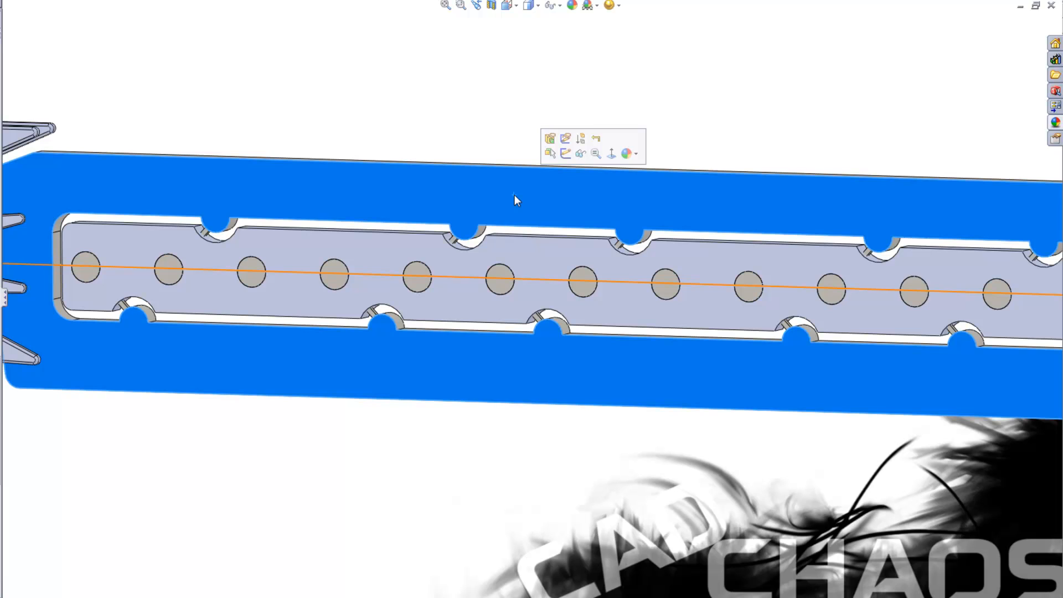
pyautogui.click(544, 263)
pyautogui.click(543, 213)
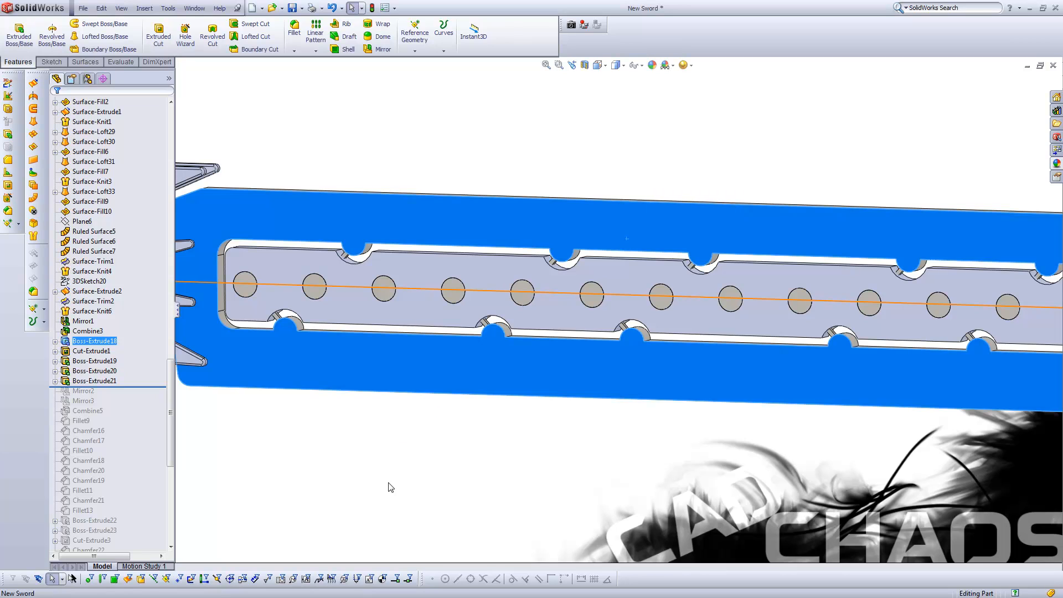
pyautogui.click(427, 476)
# Step: Roll the history forward through Mirror2 and on through Mirror3, and view the whole sword with the mirrored blade body
pyautogui.scroll(8, 520, 429)
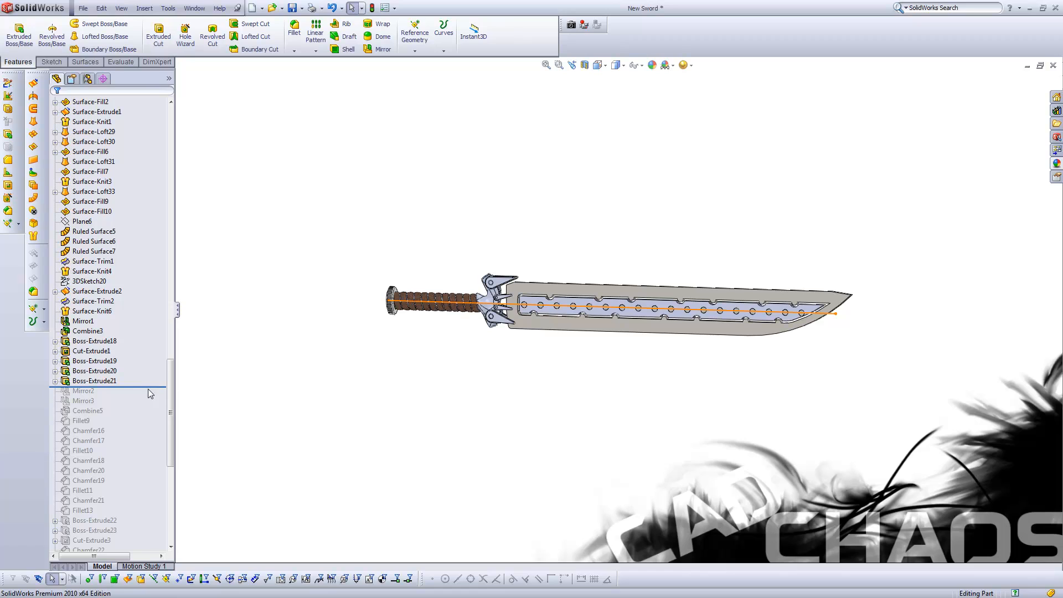
pyautogui.moveTo(149, 387); pyautogui.dragTo(151, 396)
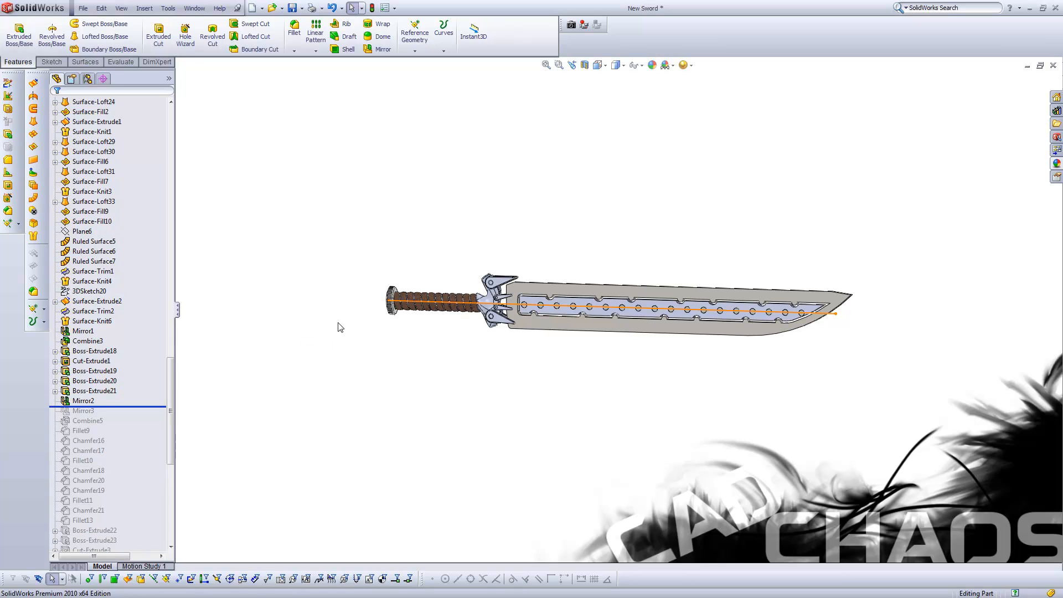
pyautogui.press('f')
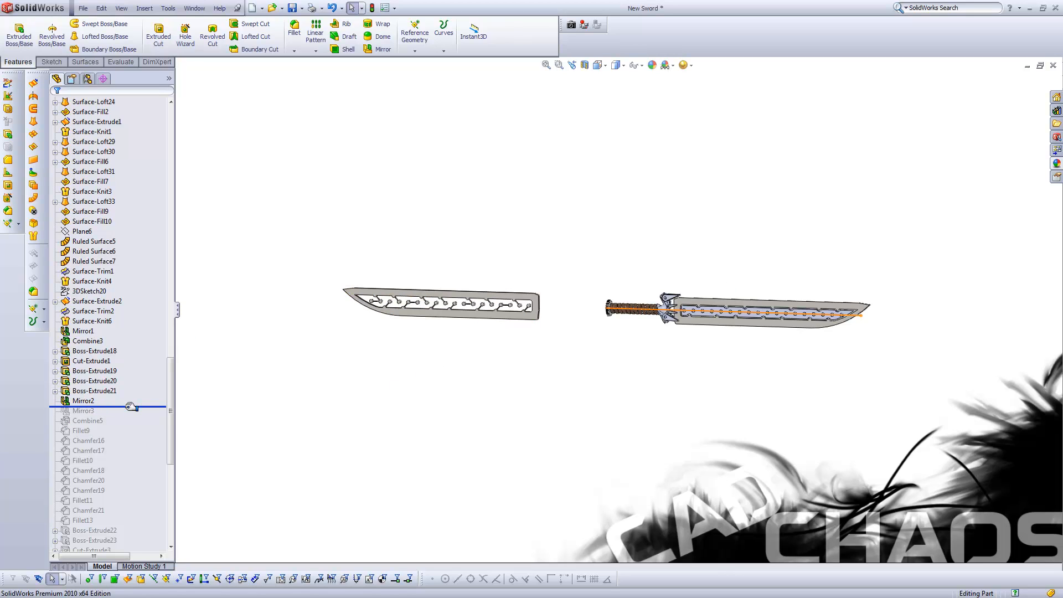
pyautogui.moveTo(127, 407); pyautogui.dragTo(129, 416)
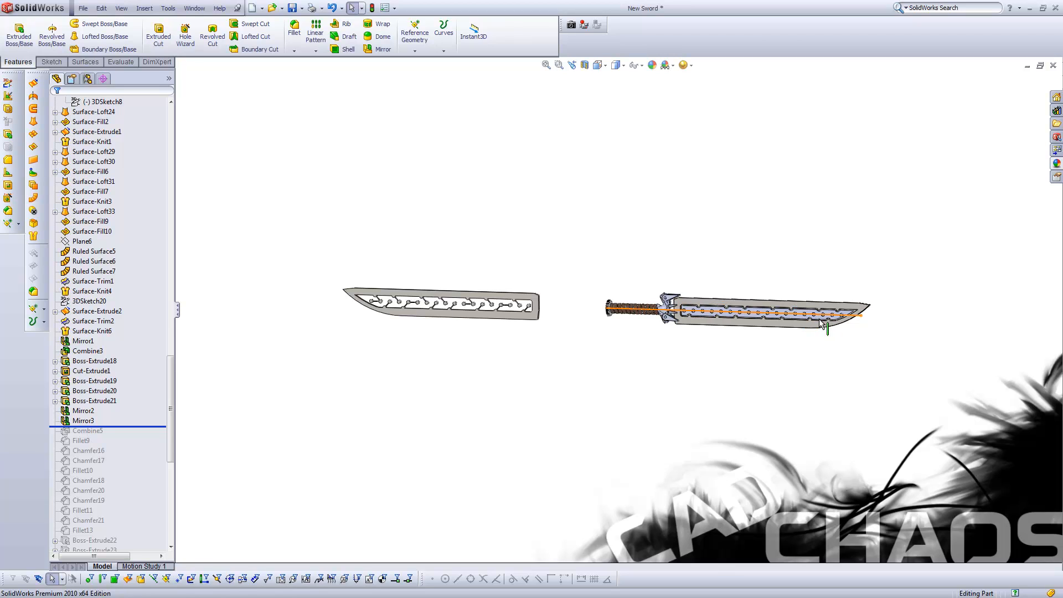
# Step: Inspect the sword beside the mirrored blade body, and roll the history forward through Combine5
pyautogui.scroll(-2, 818, 324)
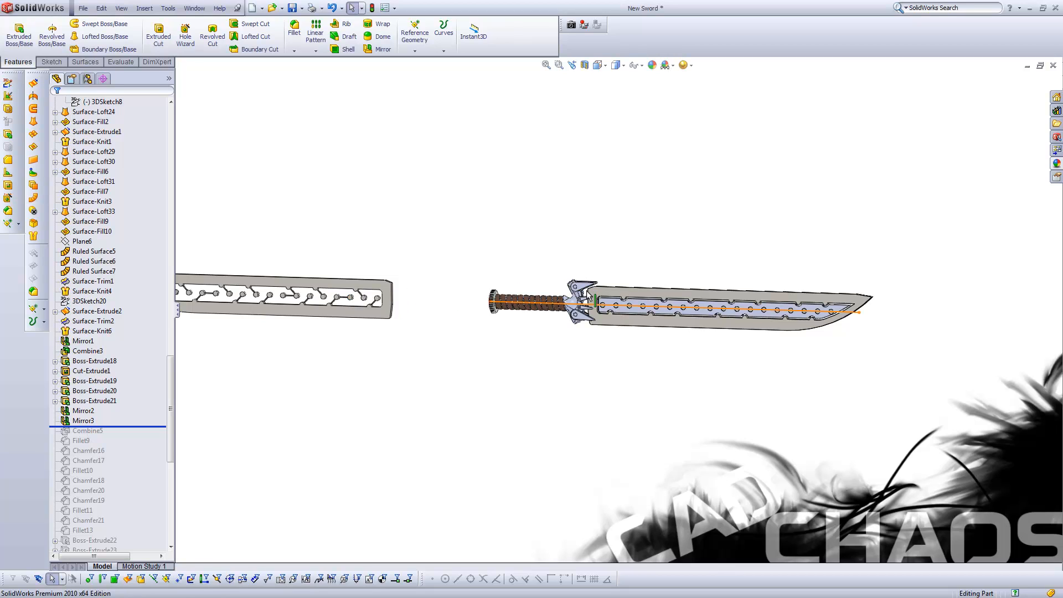
pyautogui.scroll(-1, 696, 338)
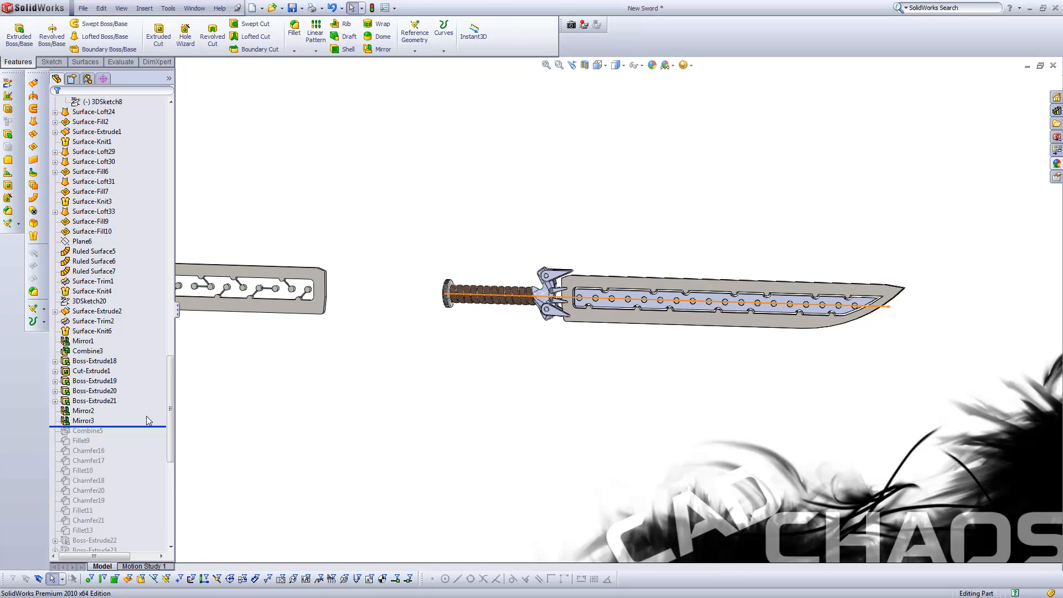
pyautogui.moveTo(153, 428); pyautogui.dragTo(145, 437)
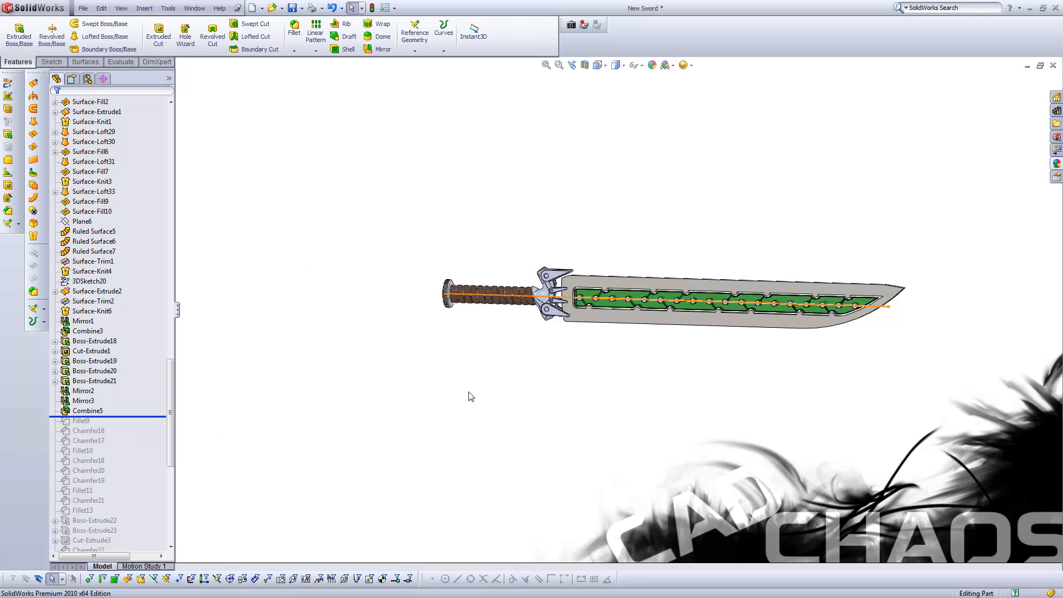
# Step: Open the Combine5 definition and highlight Mirror3 among the bodies subtracted from the blade's inner panel
pyautogui.click(87, 411)
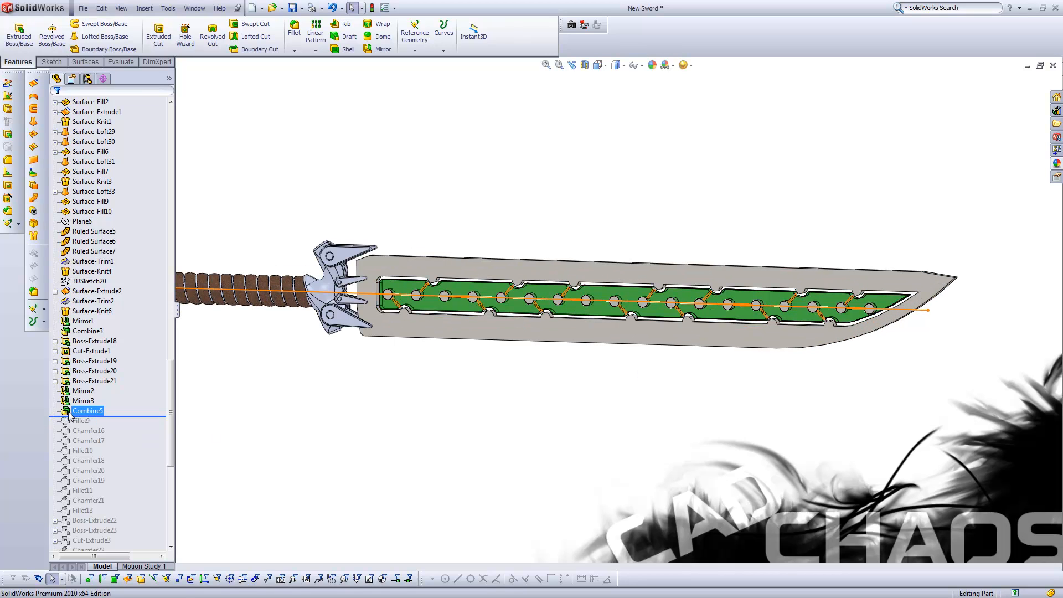
pyautogui.rightClick(76, 415)
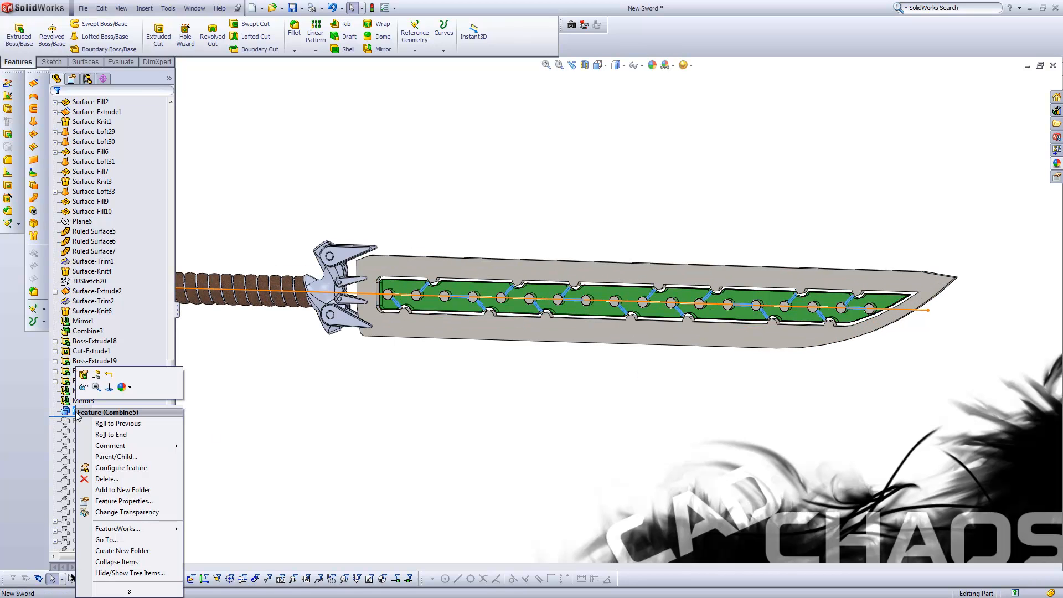
pyautogui.click(82, 374)
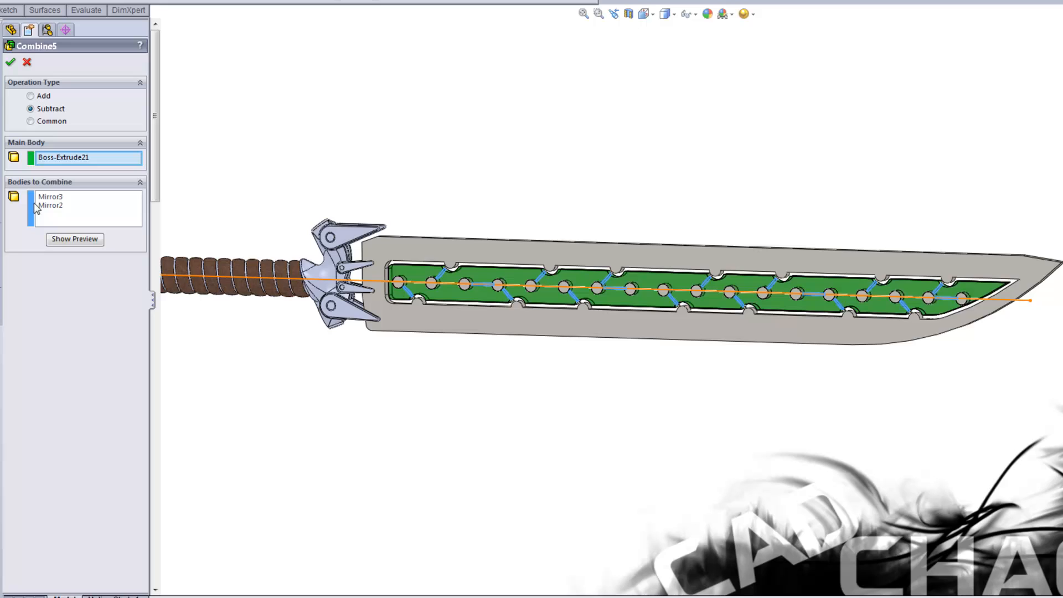
pyautogui.click(64, 197)
pyautogui.scroll(5, 290, 327)
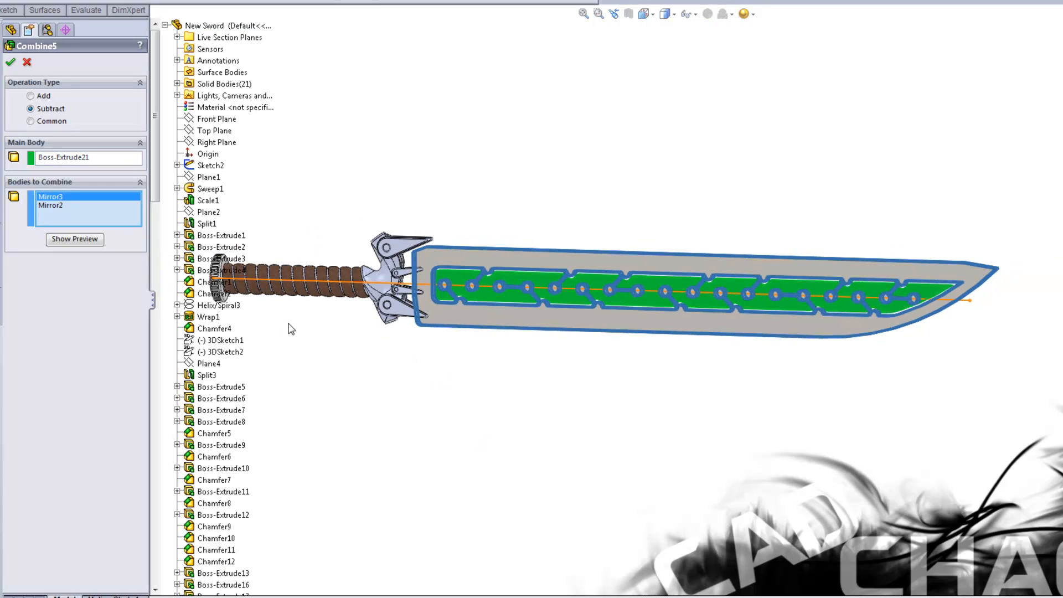
# Step: Highlight Mirror2 among the bodies subtracted in Combine5 and examine the blade's inner panel
pyautogui.click(56, 205)
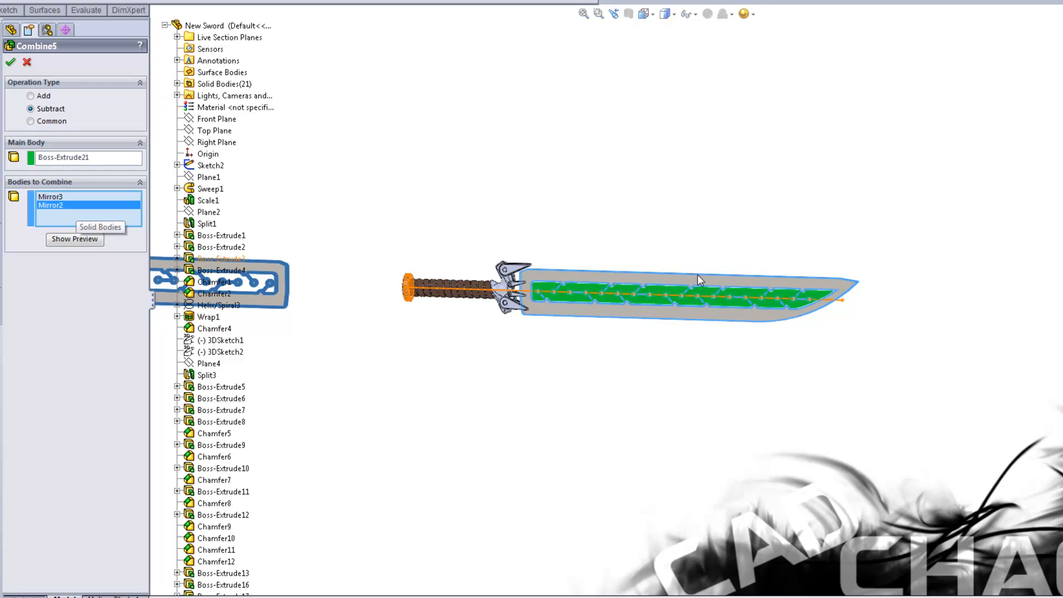
pyautogui.scroll(-3, 697, 302)
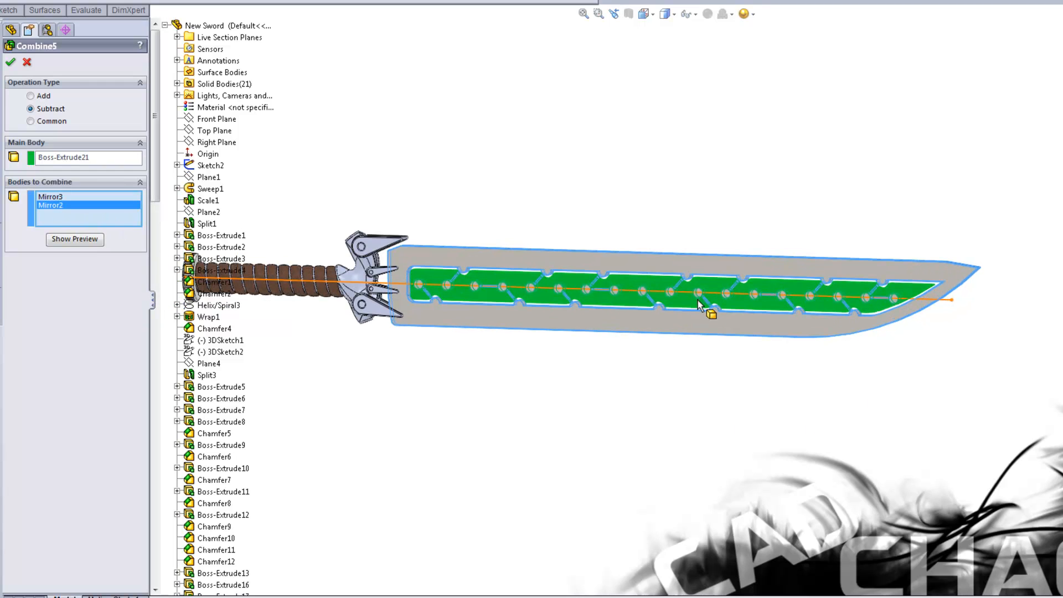
pyautogui.scroll(-3, 697, 308)
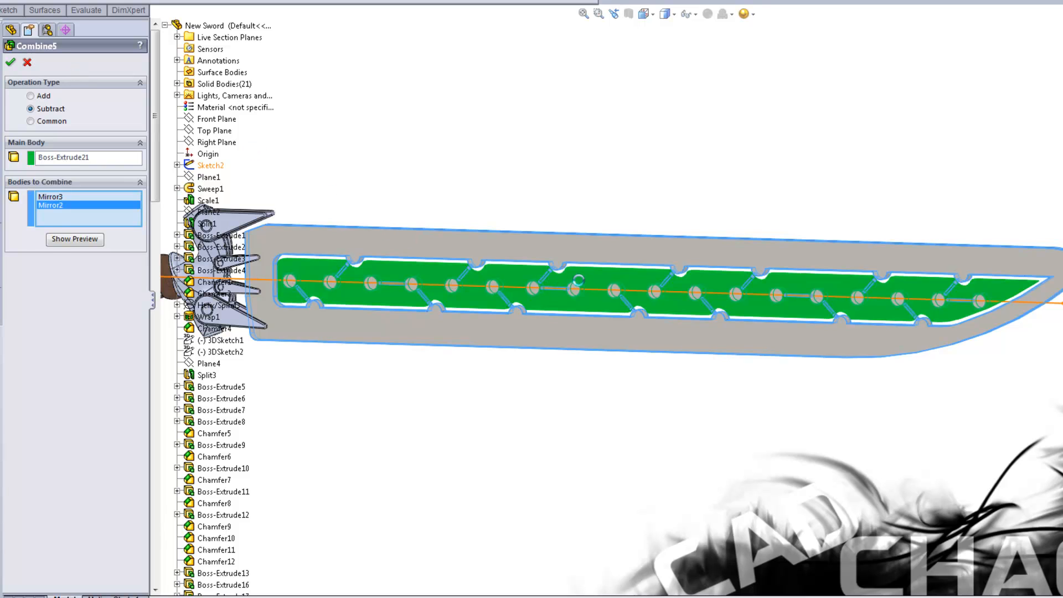
# Step: Hide the outer blade body and examine the holes and grooves cut into the green inner panel
pyautogui.click(608, 248)
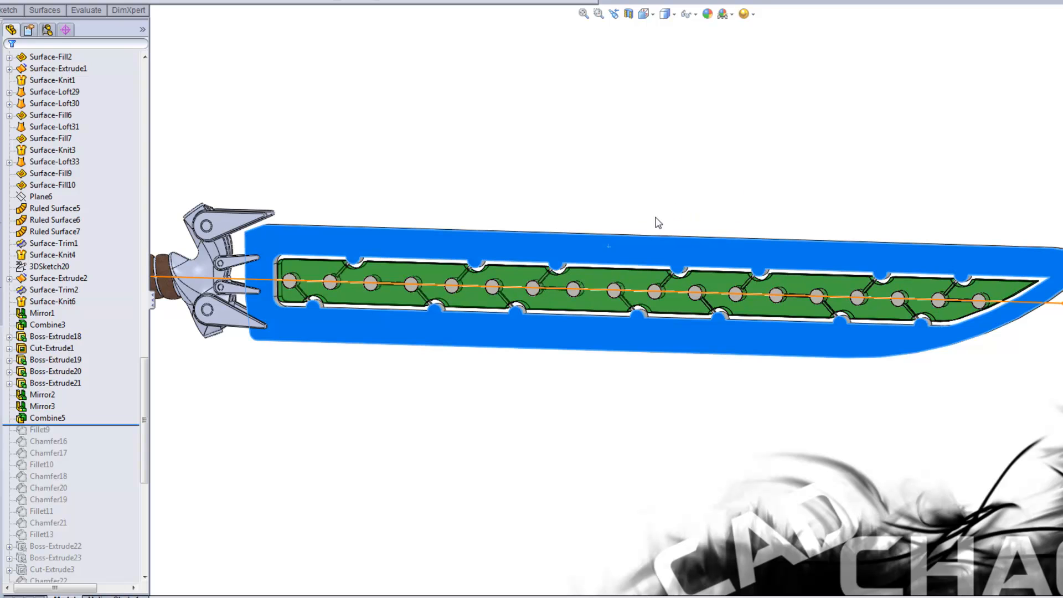
pyautogui.press('Tab')
pyautogui.scroll(-4, 538, 285)
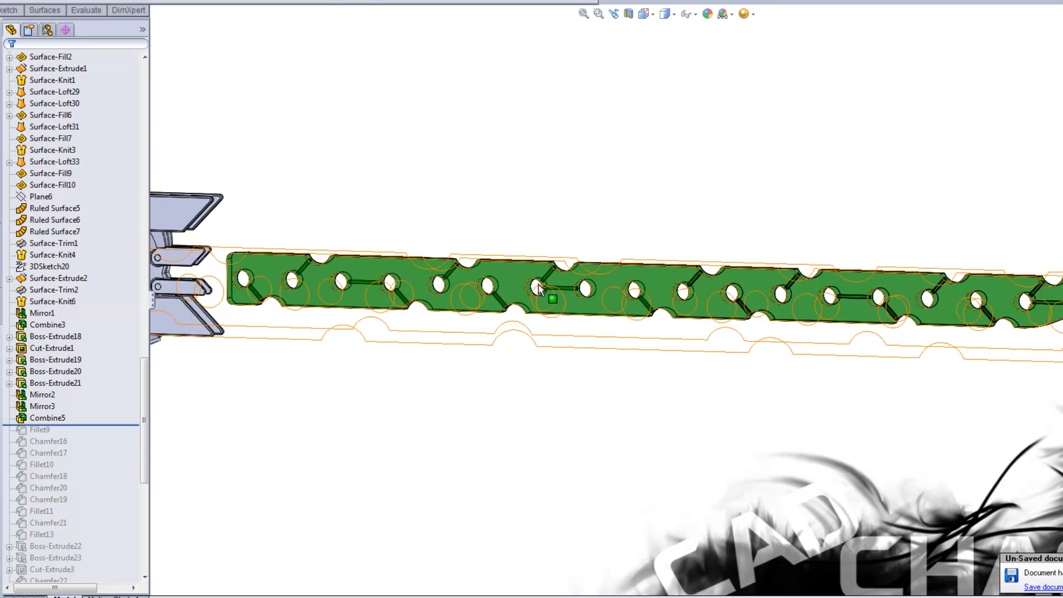
pyautogui.scroll(-2, 548, 278)
pyautogui.scroll(-2, 637, 284)
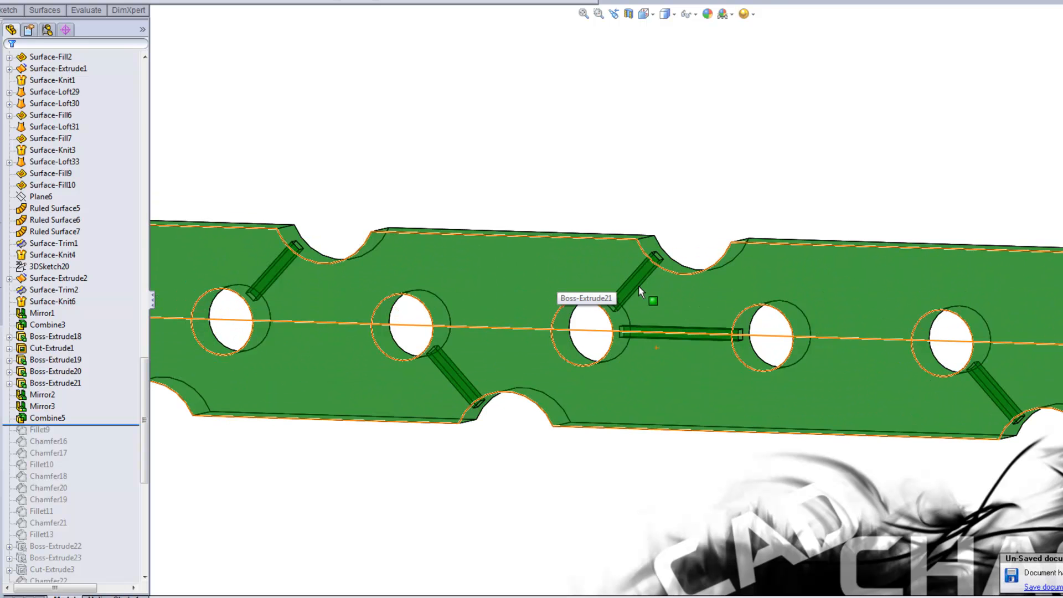
pyautogui.moveTo(639, 286); pyautogui.dragTo(635, 332, button='middle')
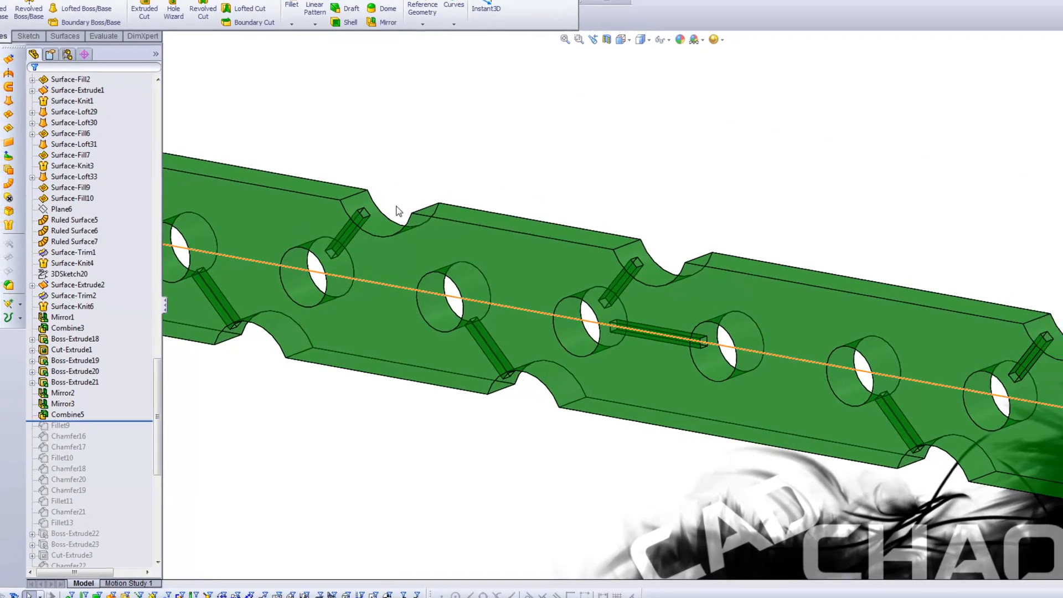
# Step: Show the outer blade body again and view the whole sword
pyautogui.hotkey('shift', 'Tab')
pyautogui.press('z')
pyautogui.press('z')
pyautogui.press('z')
pyautogui.press('z')
pyautogui.press('z')
pyautogui.press('z')
pyautogui.press('z')
pyautogui.press('z')
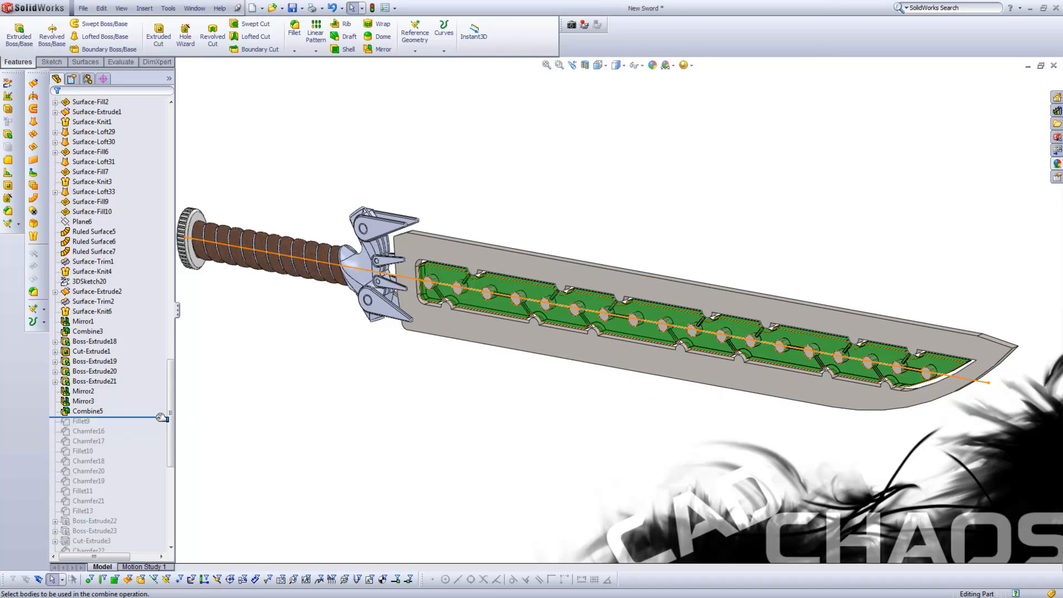
# Step: Hide the outer blade body to expose the inner panel, and undo the hiding
pyautogui.rightClick(684, 358)
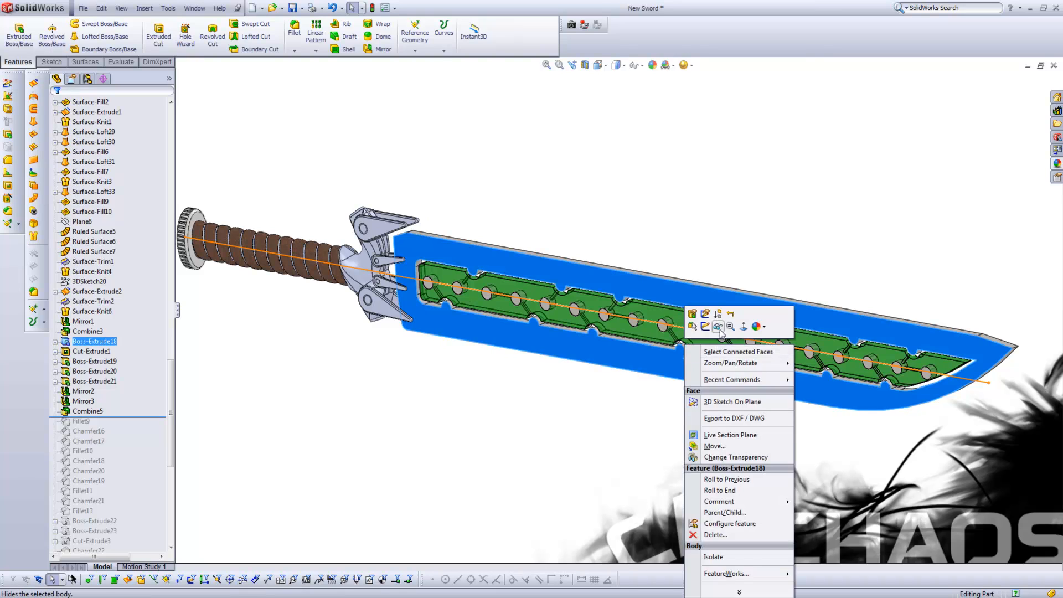
pyautogui.click(708, 334)
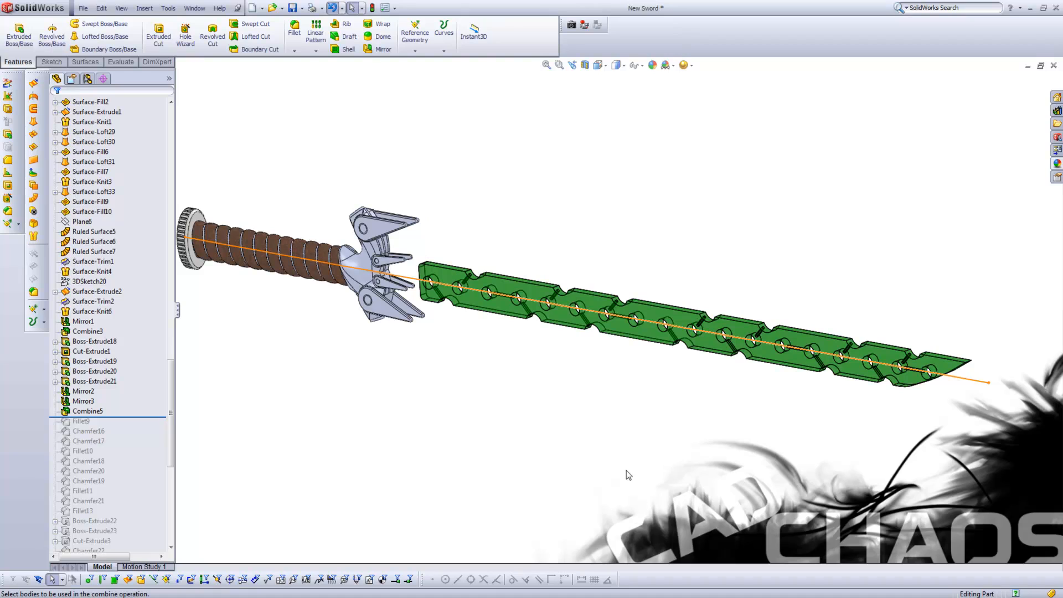
pyautogui.click(333, 8)
# Step: From the front view, roll the history forward through Fillet13 and inspect the chamfers and fillets on the blade and inner panel
pyautogui.click(599, 65)
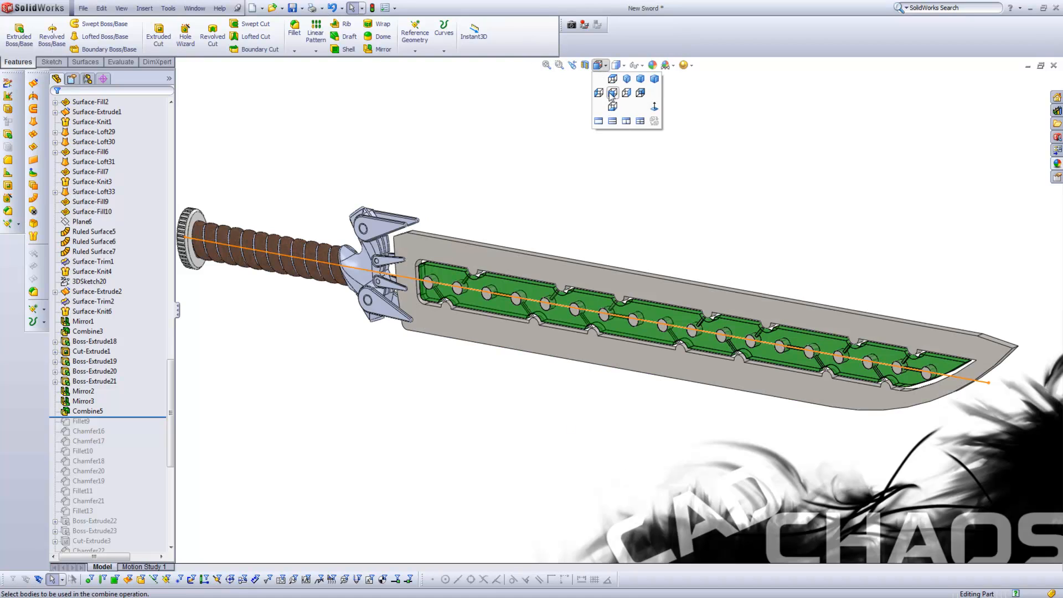
pyautogui.click(612, 94)
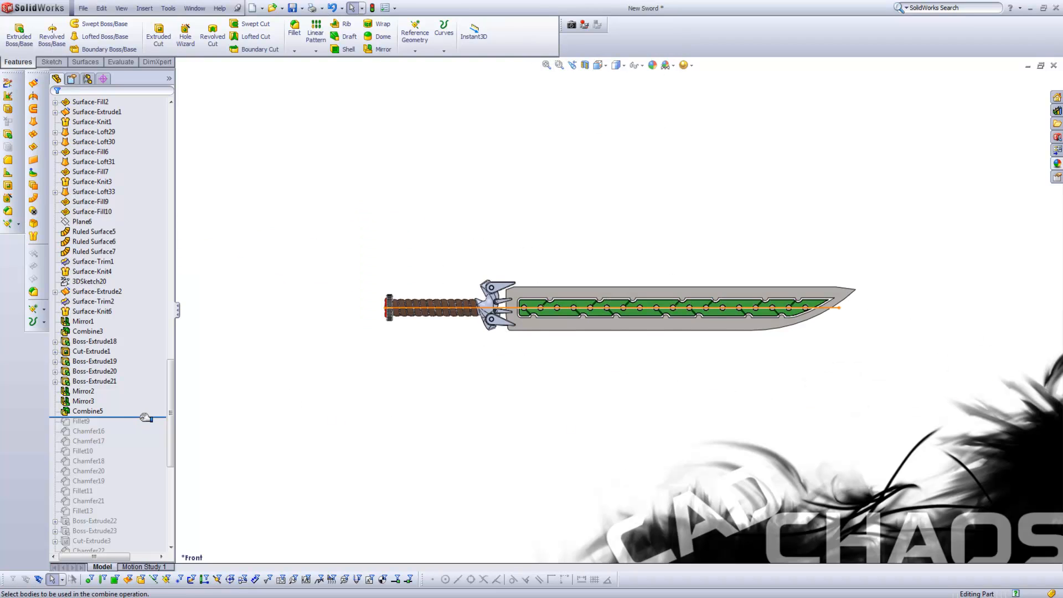
pyautogui.moveTo(149, 418); pyautogui.dragTo(130, 515)
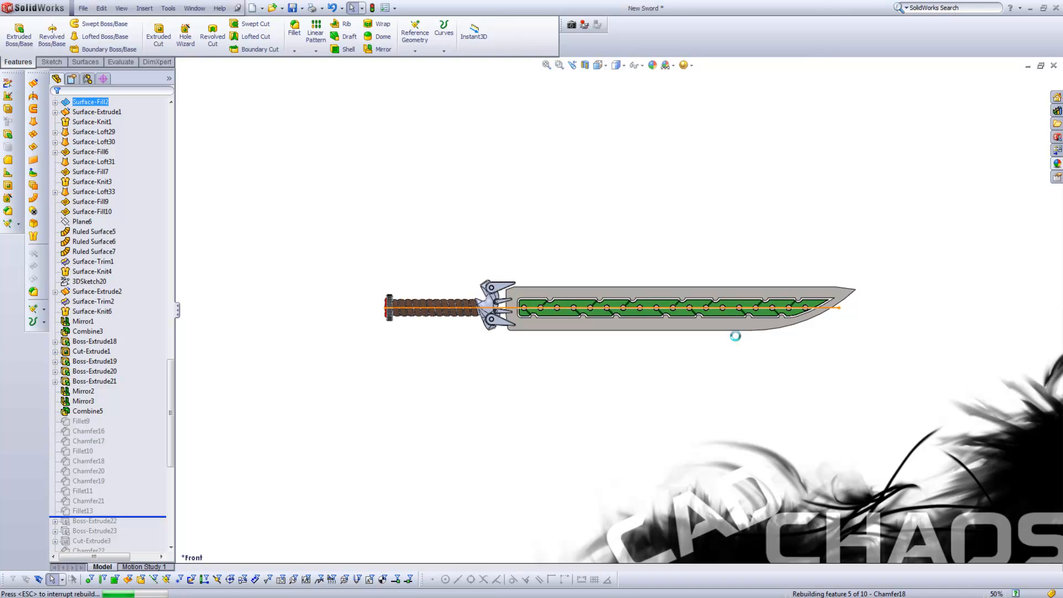
pyautogui.scroll(-3, 693, 313)
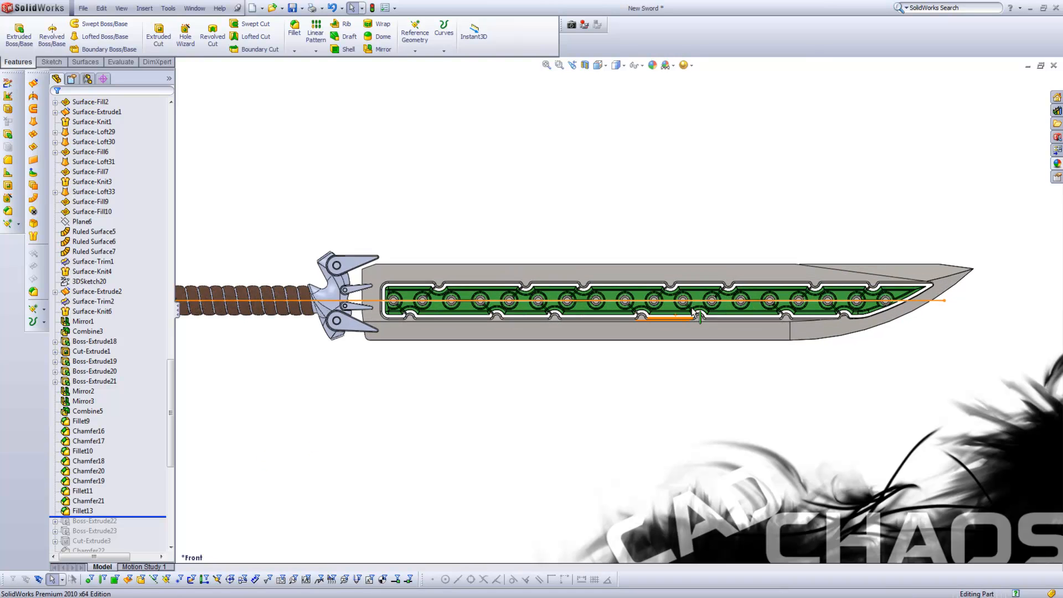
pyautogui.scroll(-1, 694, 313)
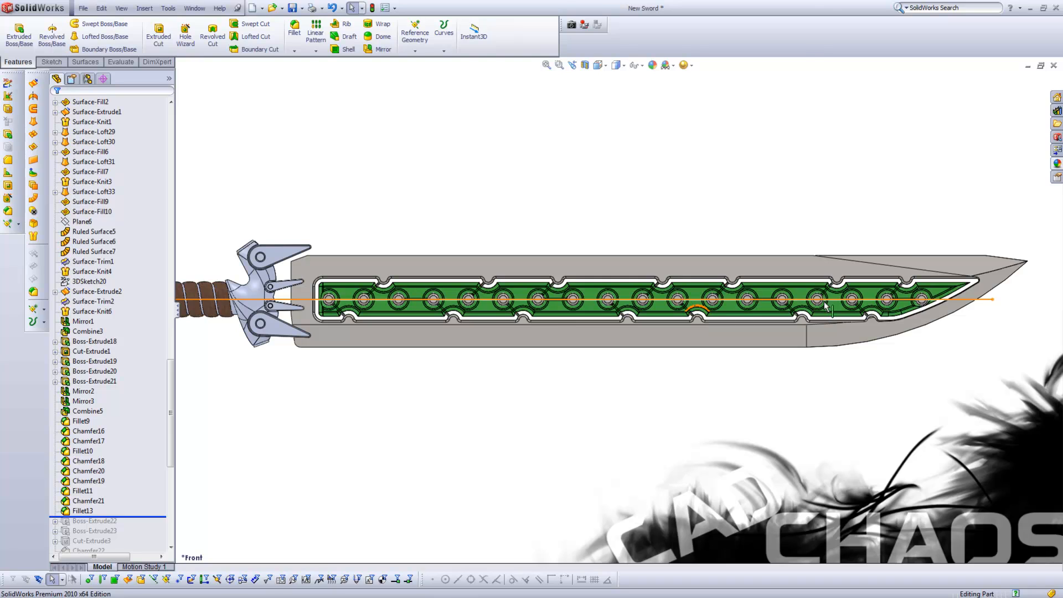
pyautogui.scroll(-1, 827, 306)
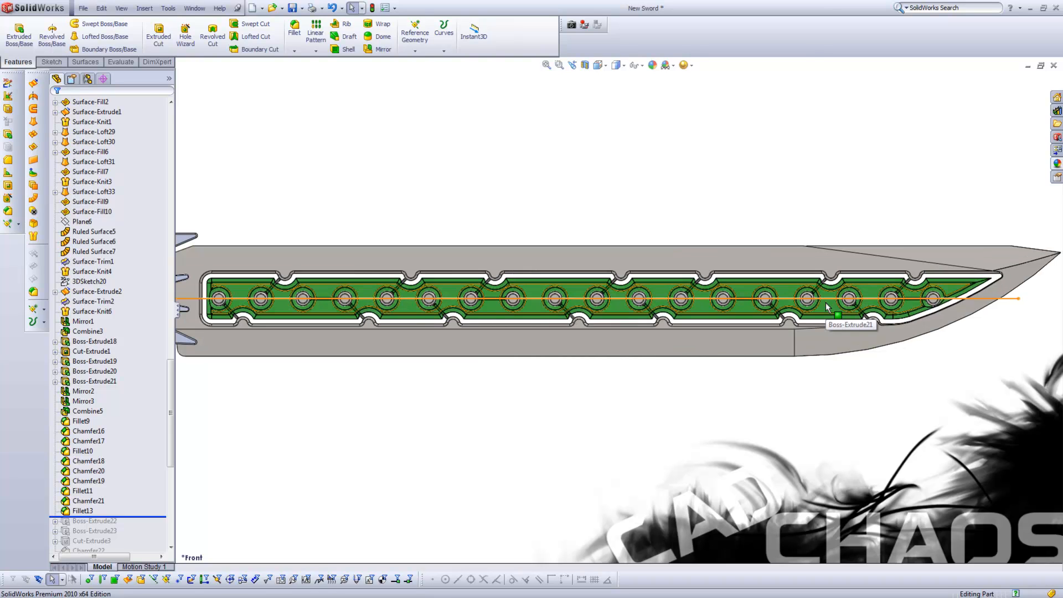
pyautogui.moveTo(810, 314); pyautogui.dragTo(810, 331, button='middle')
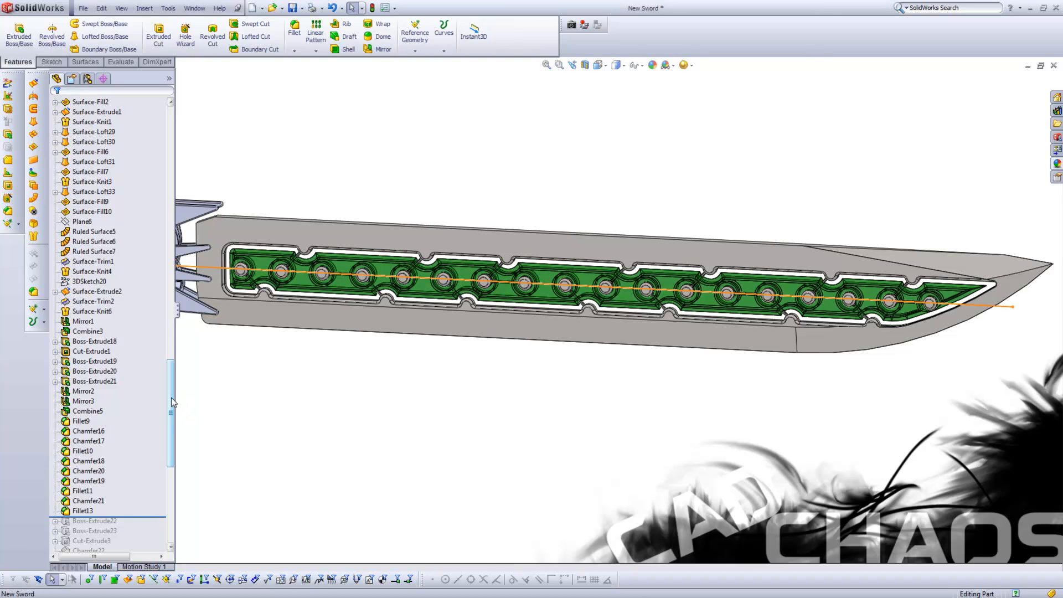
# Step: Roll the history forward through Cut-Extrude3 and on through Chamfer26
pyautogui.moveTo(171, 398); pyautogui.dragTo(168, 422)
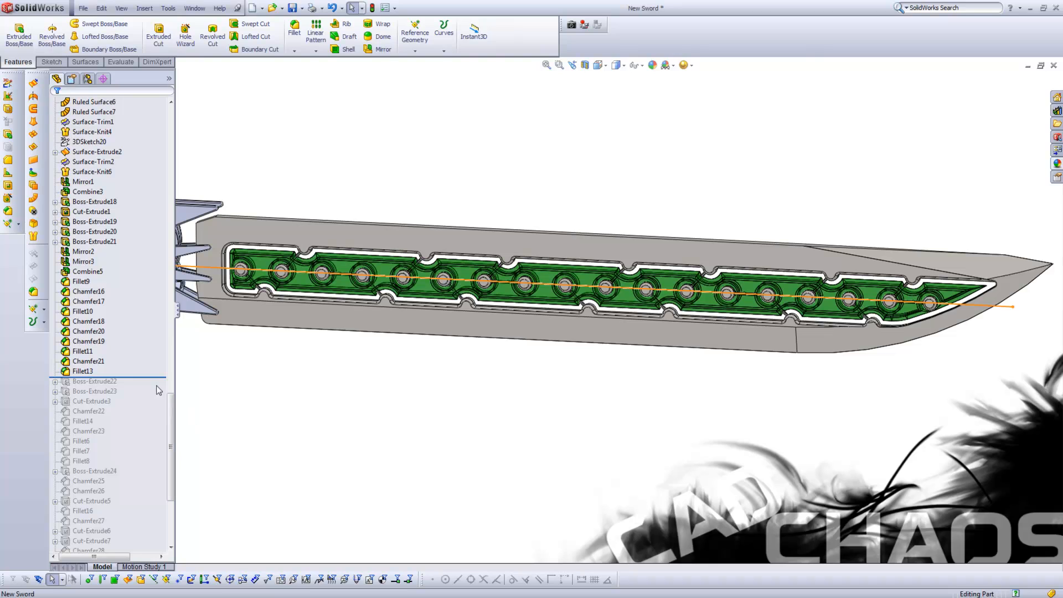
pyautogui.moveTo(144, 378); pyautogui.dragTo(139, 403)
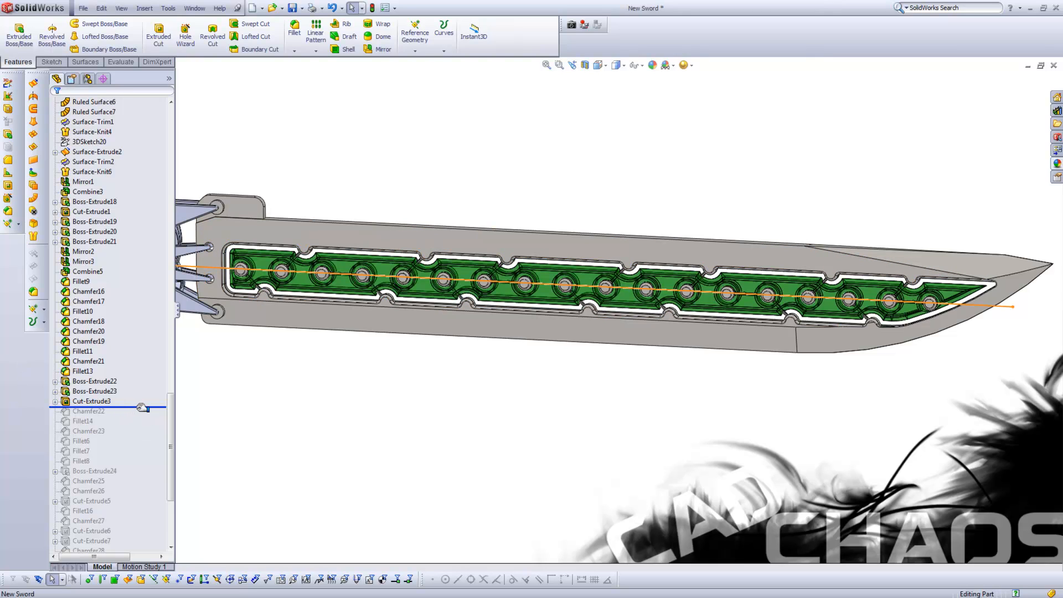
pyautogui.moveTo(143, 407); pyautogui.dragTo(118, 497)
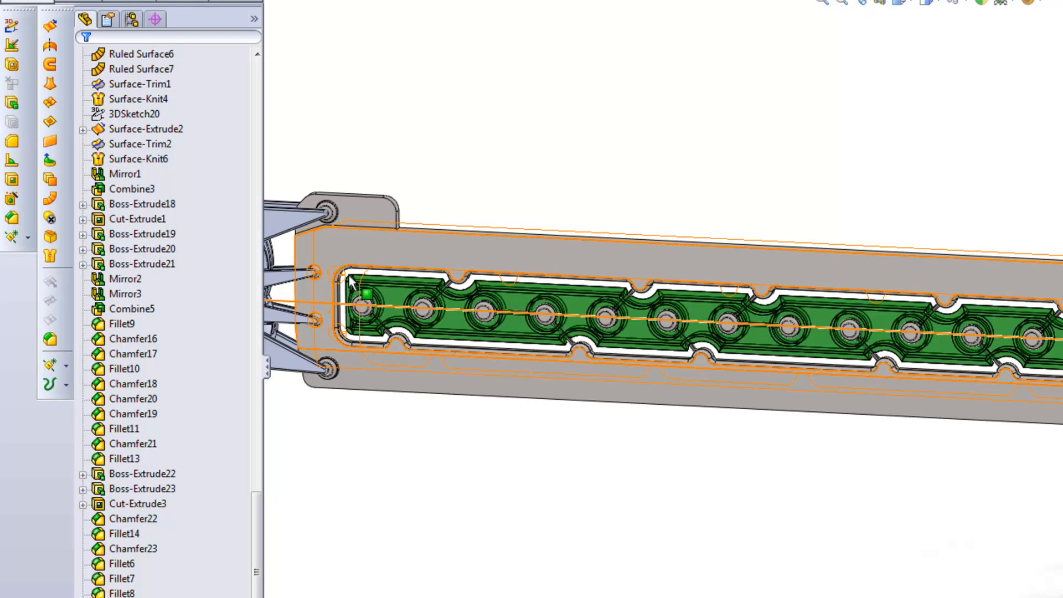
# Step: Examine closely how the guard's arms meet the round sockets at the blade's base
pyautogui.scroll(-5, 350, 283)
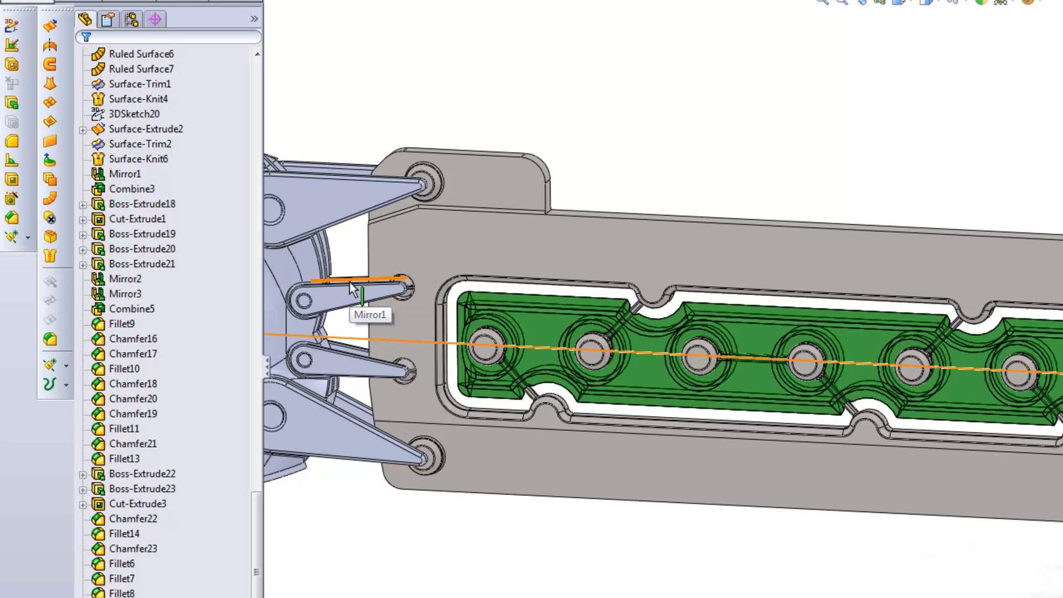
pyautogui.scroll(-2, 407, 305)
pyautogui.scroll(-2, 445, 331)
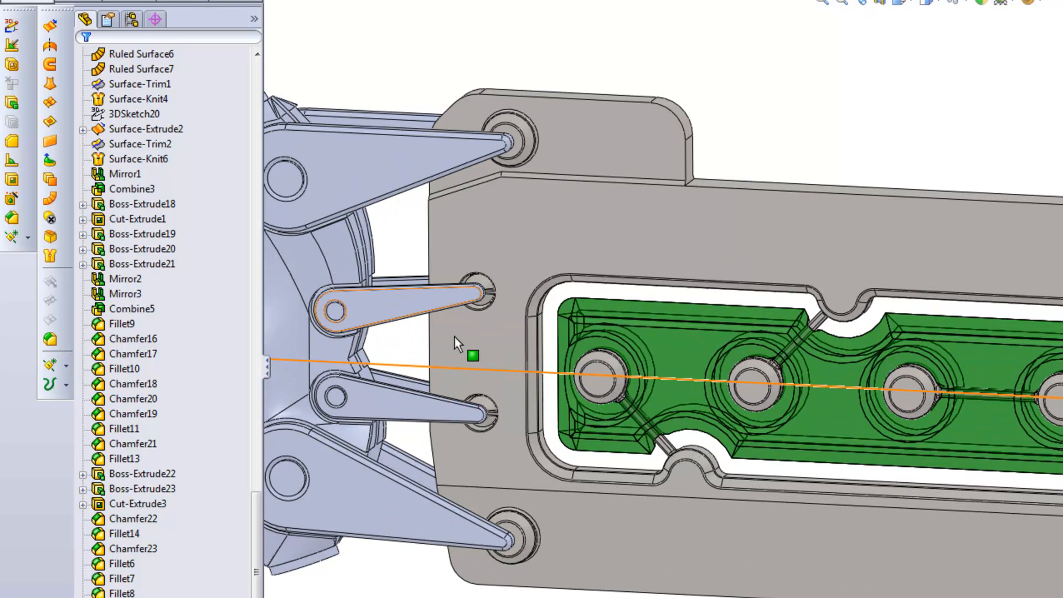
pyautogui.scroll(-3, 454, 337)
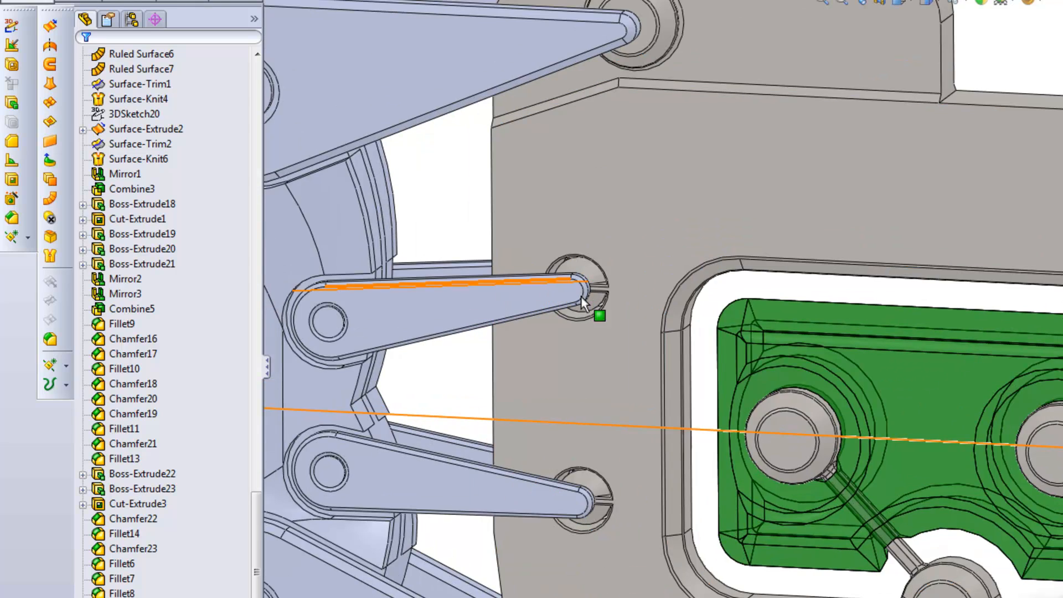
pyautogui.scroll(-2, 581, 299)
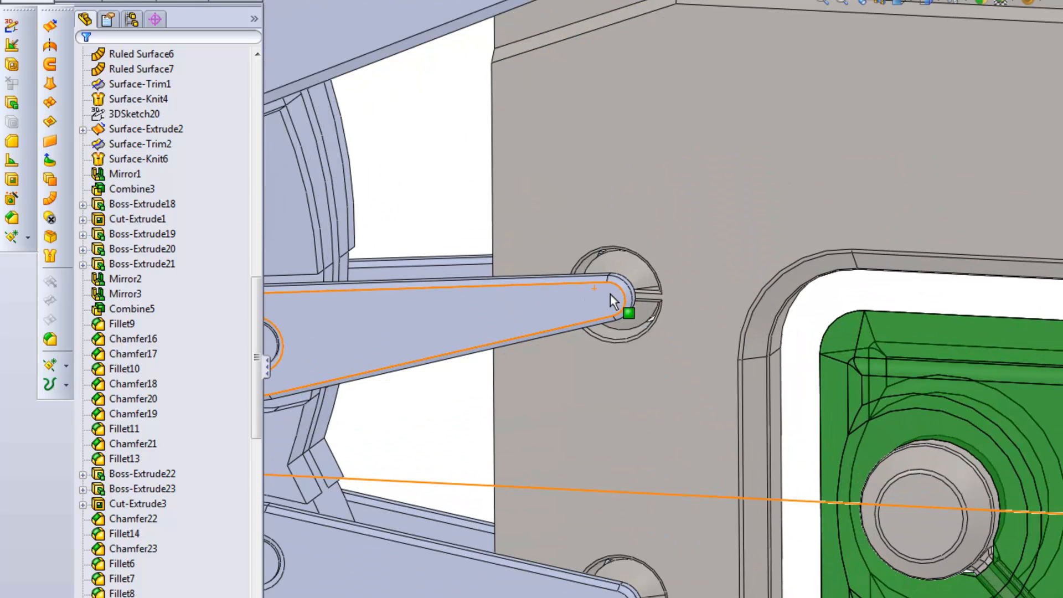
# Step: Orient the view normal to the upper small guard arm's face and inspect its joint with the blade
pyautogui.rightClick(618, 297)
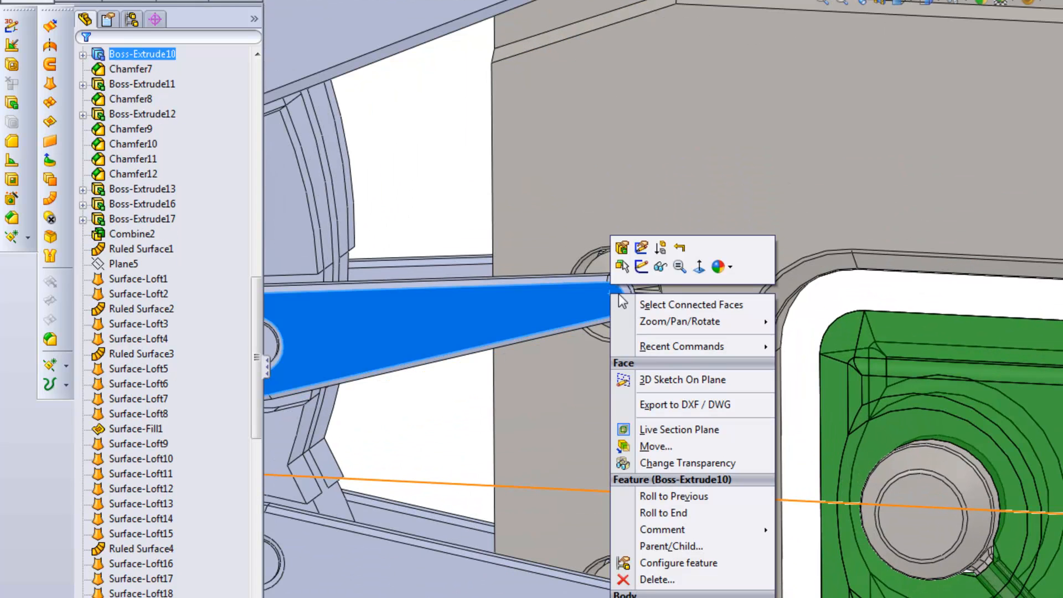
pyautogui.click(699, 268)
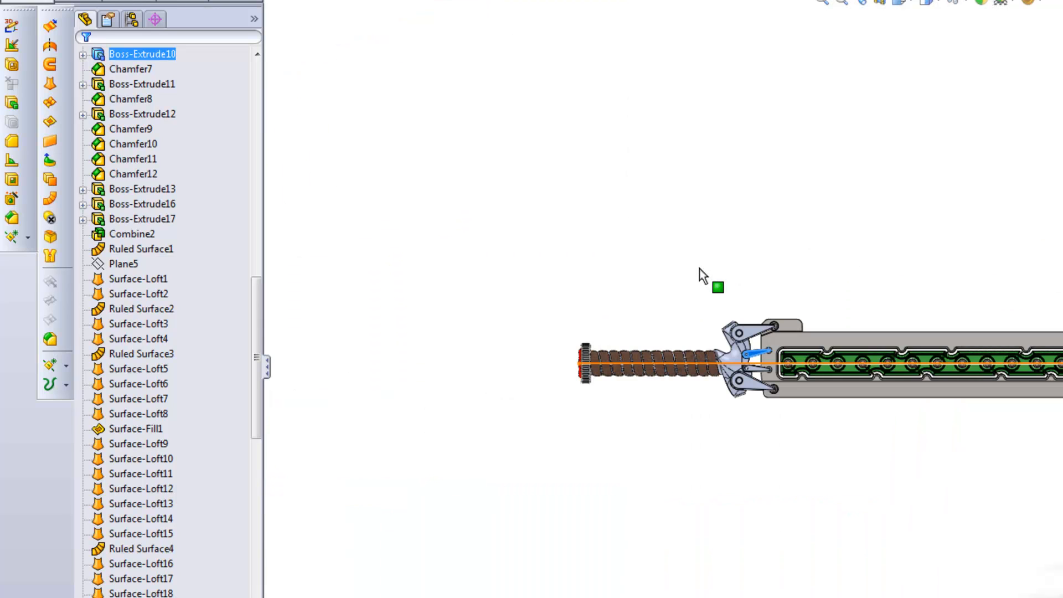
pyautogui.scroll(-3, 781, 357)
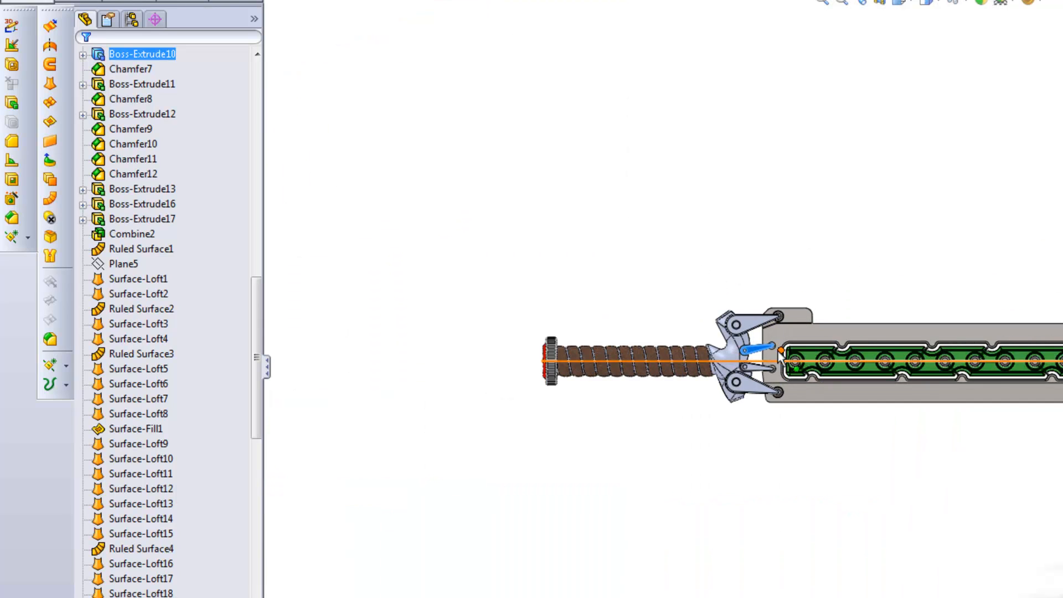
pyautogui.scroll(-3, 668, 321)
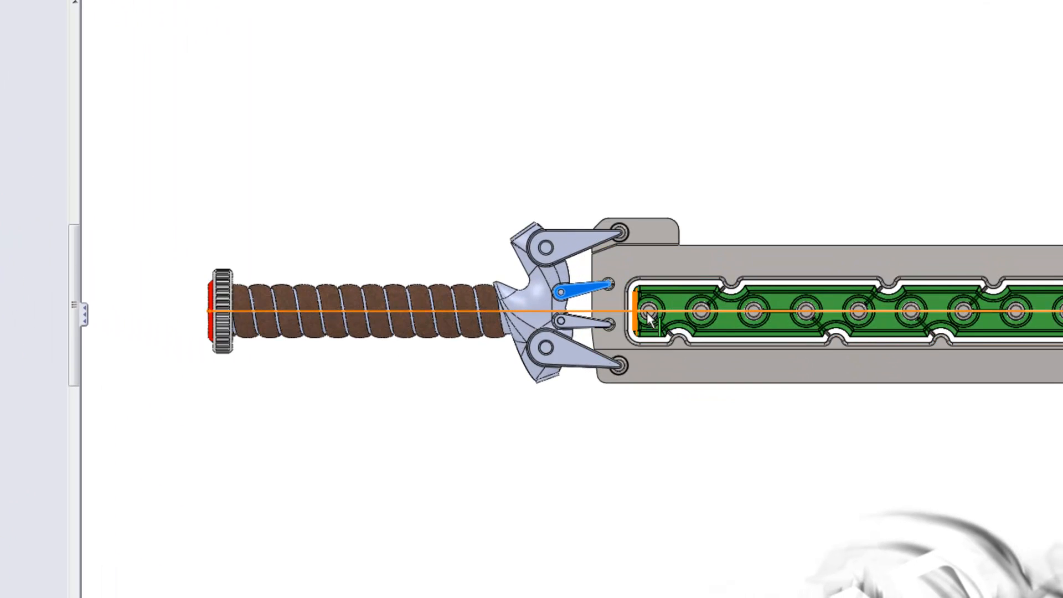
pyautogui.scroll(-1, 730, 403)
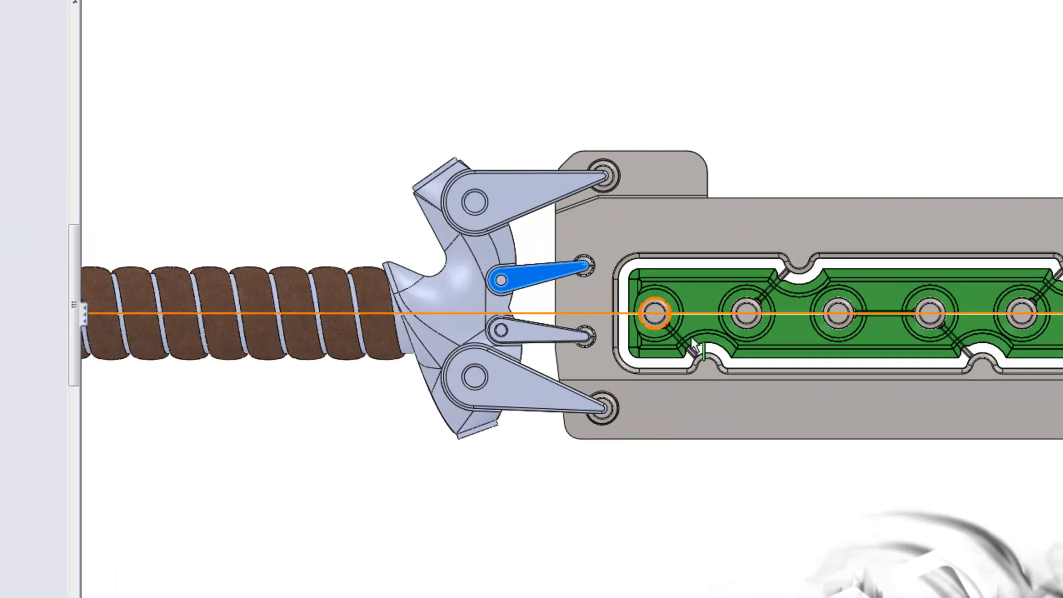
pyautogui.scroll(-5, 616, 281)
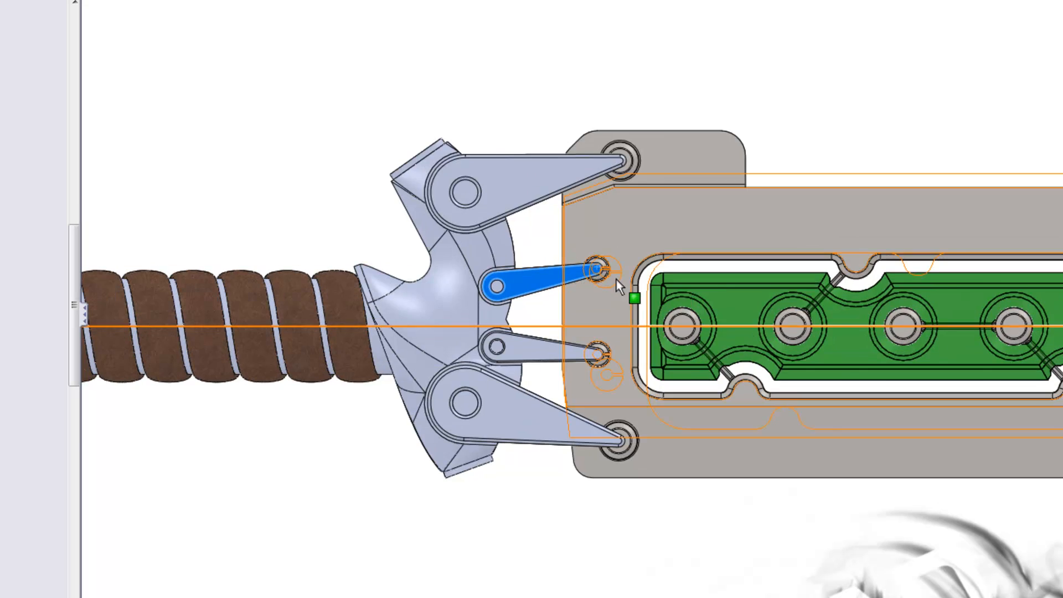
pyautogui.scroll(-1, 672, 311)
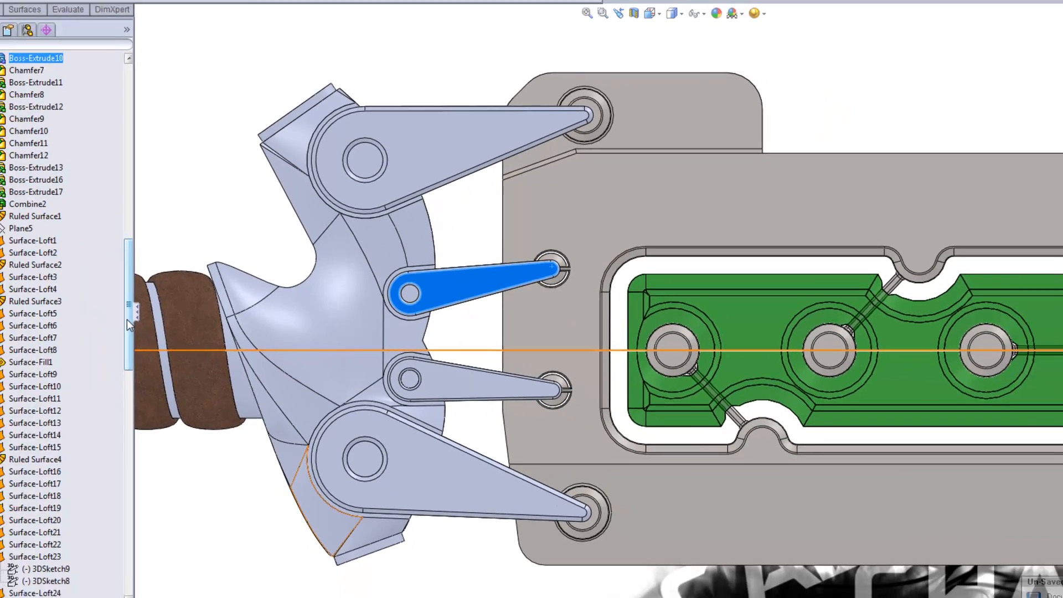
# Step: Roll the history forward through Chamfer28 and on through Plane7, viewing the opening in the blade's tab at an angle
pyautogui.moveTo(127, 320); pyautogui.dragTo(105, 529)
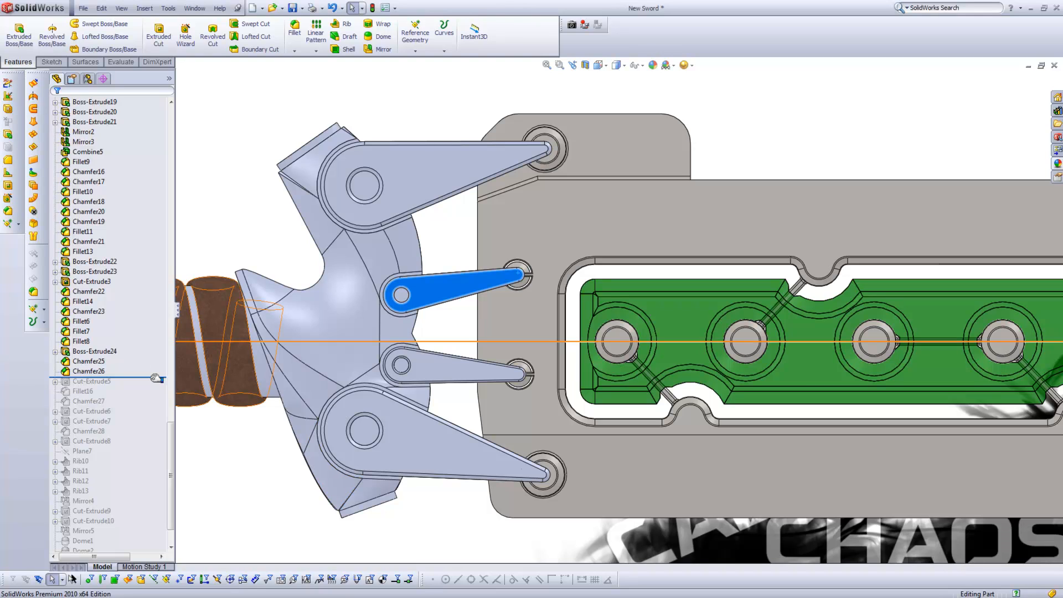
pyautogui.moveTo(156, 379); pyautogui.dragTo(148, 437)
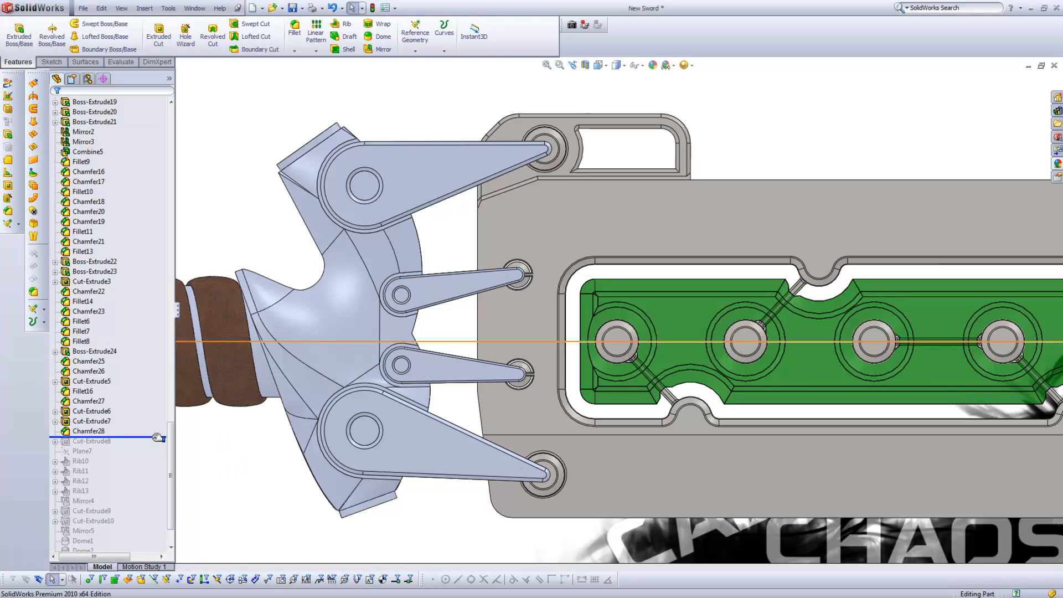
pyautogui.click(636, 146)
pyautogui.moveTo(636, 147); pyautogui.dragTo(661, 135, button='middle')
pyautogui.click(659, 137)
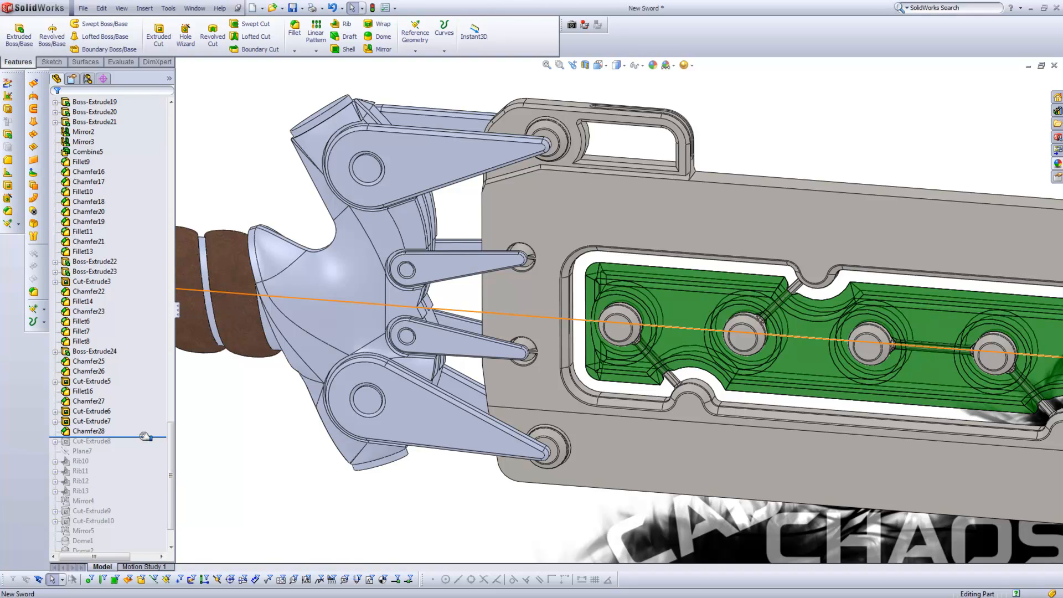
pyautogui.moveTo(146, 437); pyautogui.dragTo(123, 462)
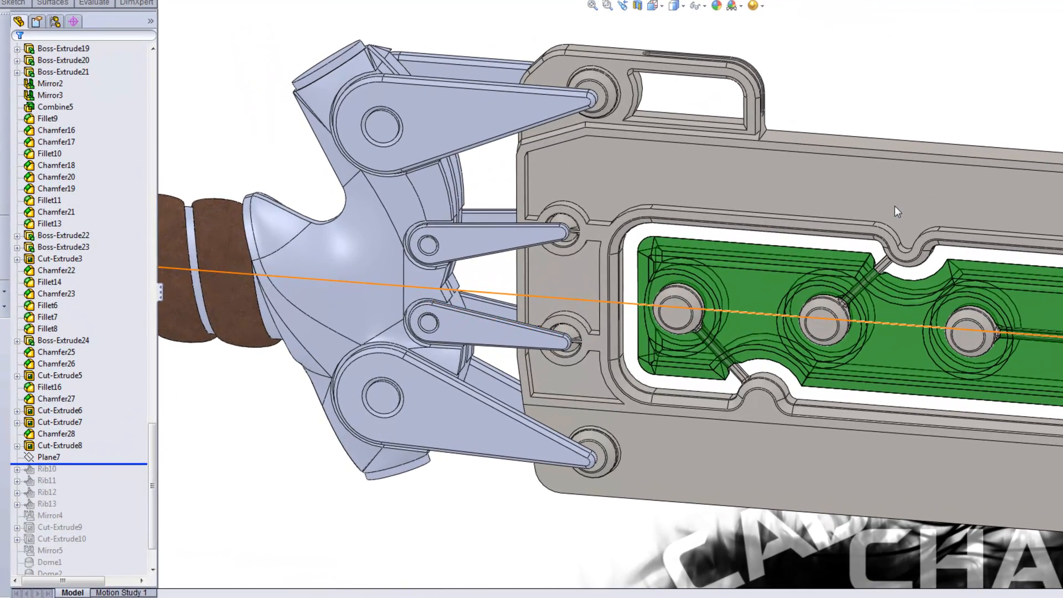
# Step: Roll the history forward through Rib10 to Rib13, bringing the raised rib details onto the blade's face
pyautogui.keyDown('ctrl'); pyautogui.moveTo(720, 183); pyautogui.dragTo(679, 179, button='middle'); pyautogui.keyUp('ctrl')
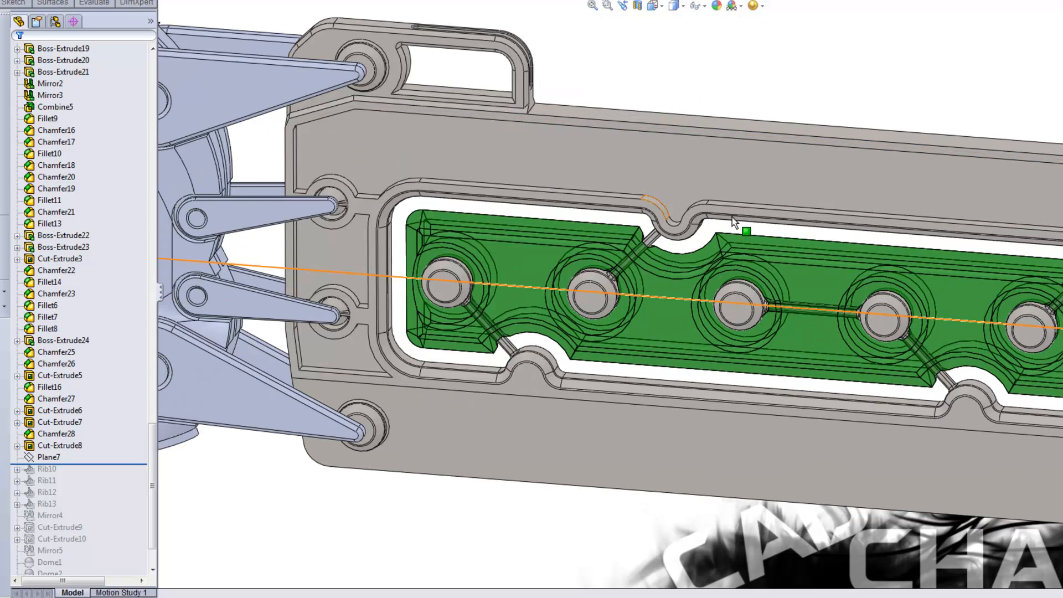
pyautogui.press('z')
pyautogui.press('z')
pyautogui.press('z')
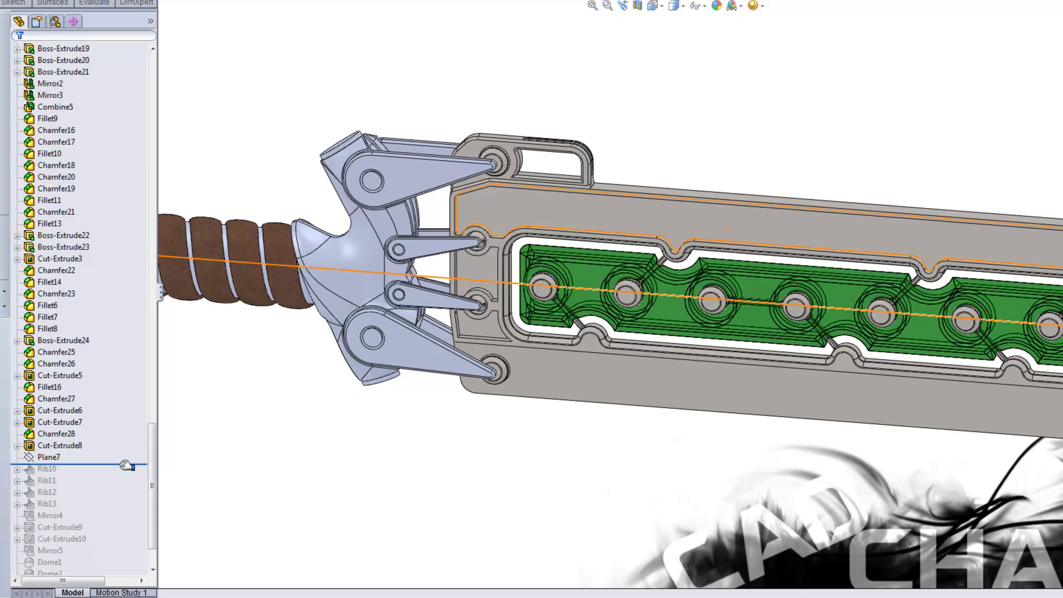
pyautogui.moveTo(129, 465); pyautogui.dragTo(115, 507)
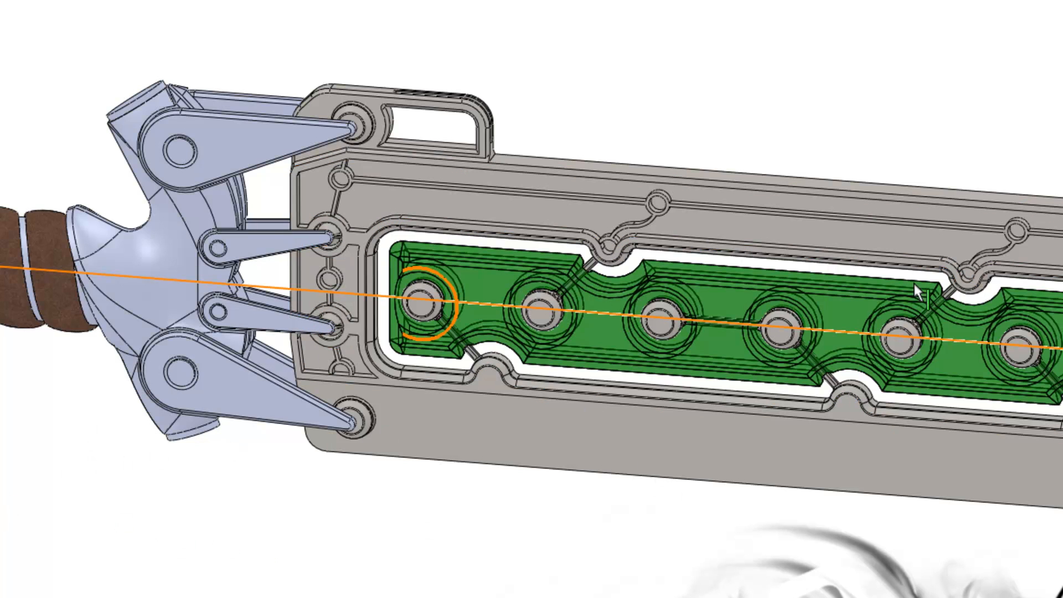
pyautogui.click(832, 314)
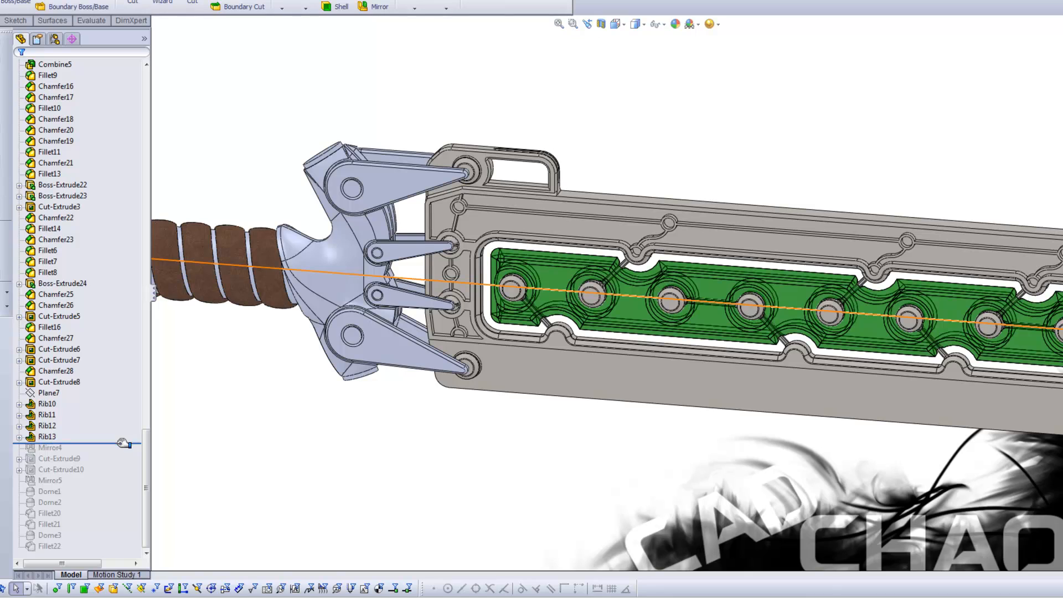
# Step: Roll the history forward through Mirror4 and inspect the mirrored ribs on the blade's opposite side
pyautogui.moveTo(123, 442); pyautogui.dragTo(119, 456)
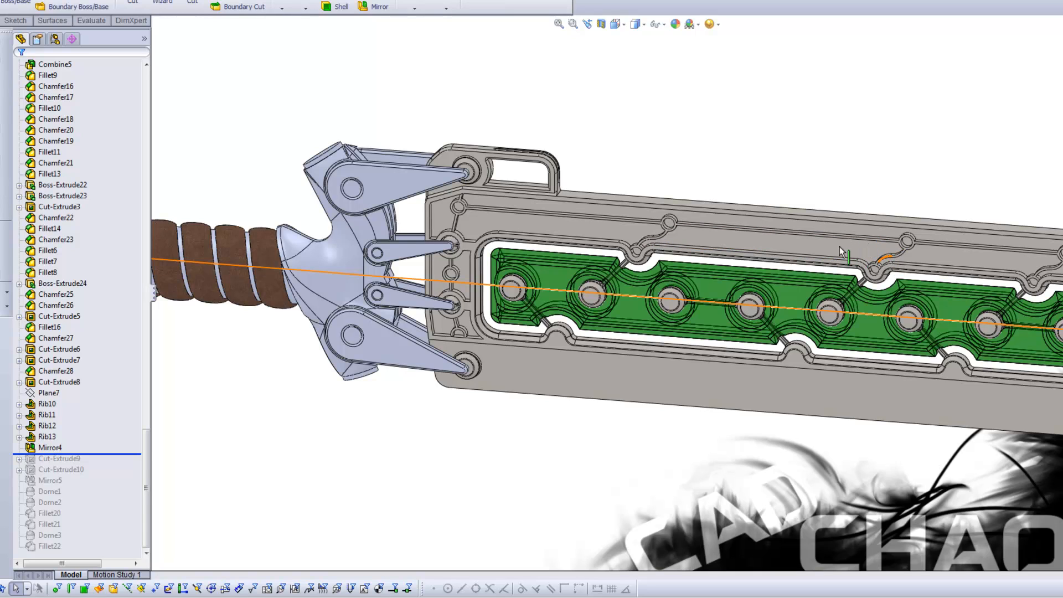
pyautogui.click(840, 247)
pyautogui.moveTo(807, 240); pyautogui.dragTo(755, 254, button='middle')
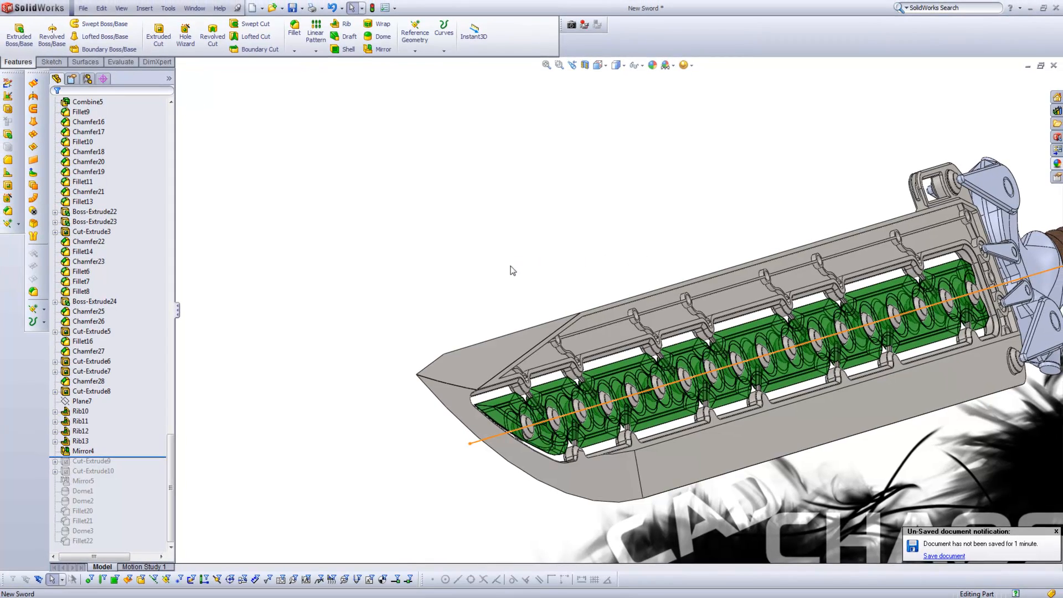
pyautogui.keyDown('ctrl'); pyautogui.moveTo(304, 407); pyautogui.dragTo(169, 457, button='middle'); pyautogui.keyUp('ctrl')
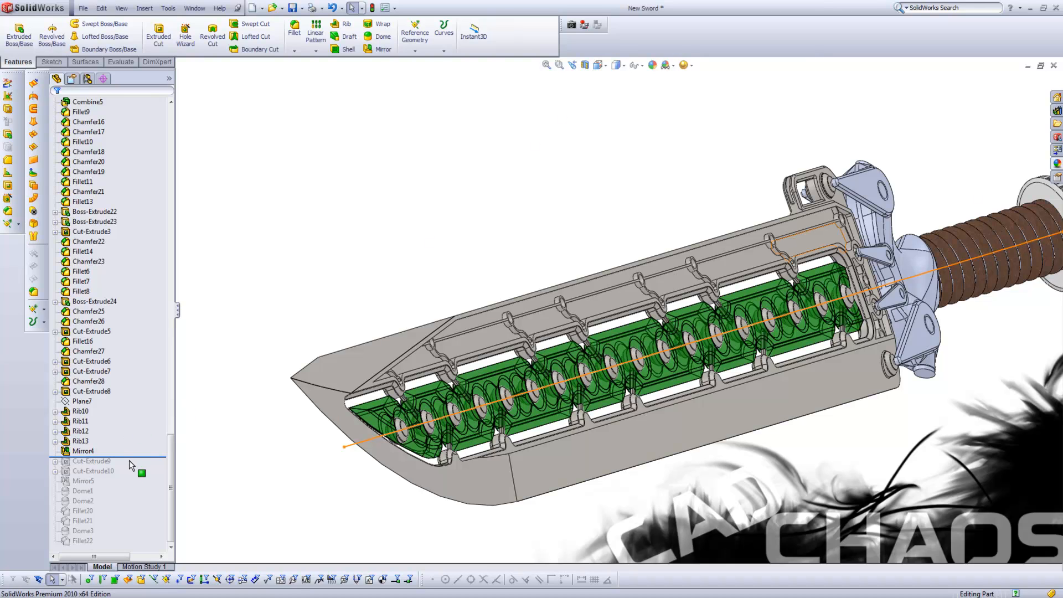
# Step: Roll the history forward through Cut-Extrude9 and Cut-Extrude10, and inspect the recesses cut into the guard's arms
pyautogui.moveTo(138, 459); pyautogui.dragTo(135, 477)
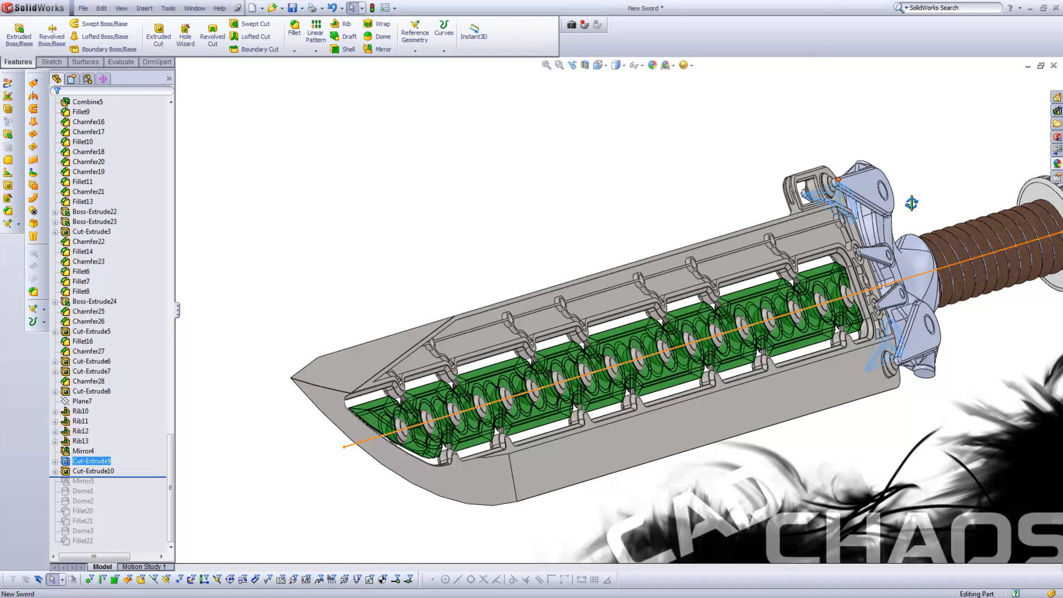
pyautogui.moveTo(911, 204); pyautogui.dragTo(846, 228, button='middle')
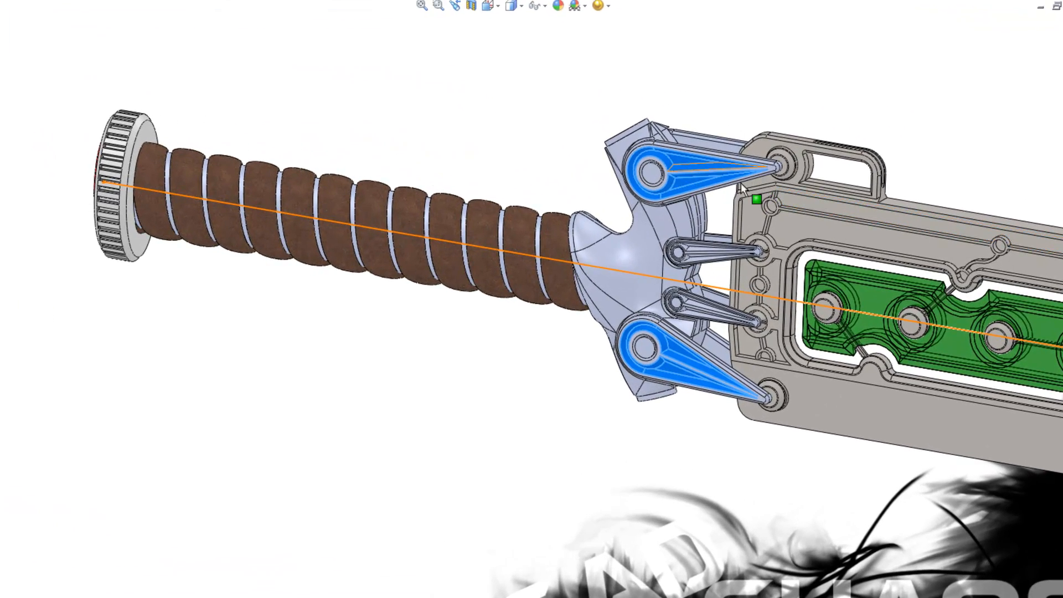
pyautogui.scroll(-1, 727, 198)
pyautogui.scroll(-2, 672, 417)
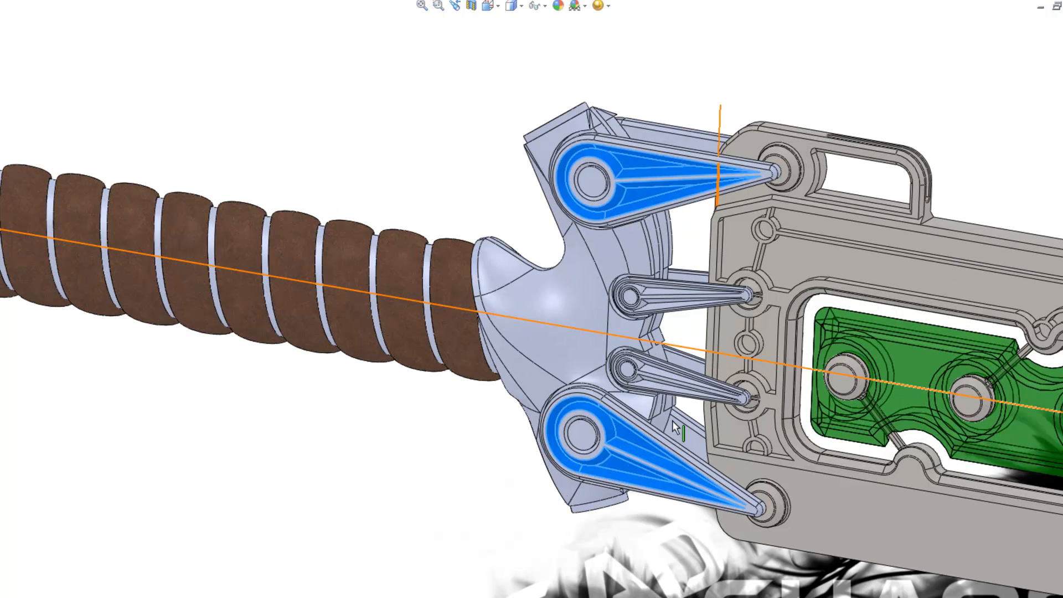
pyautogui.scroll(-1, 674, 446)
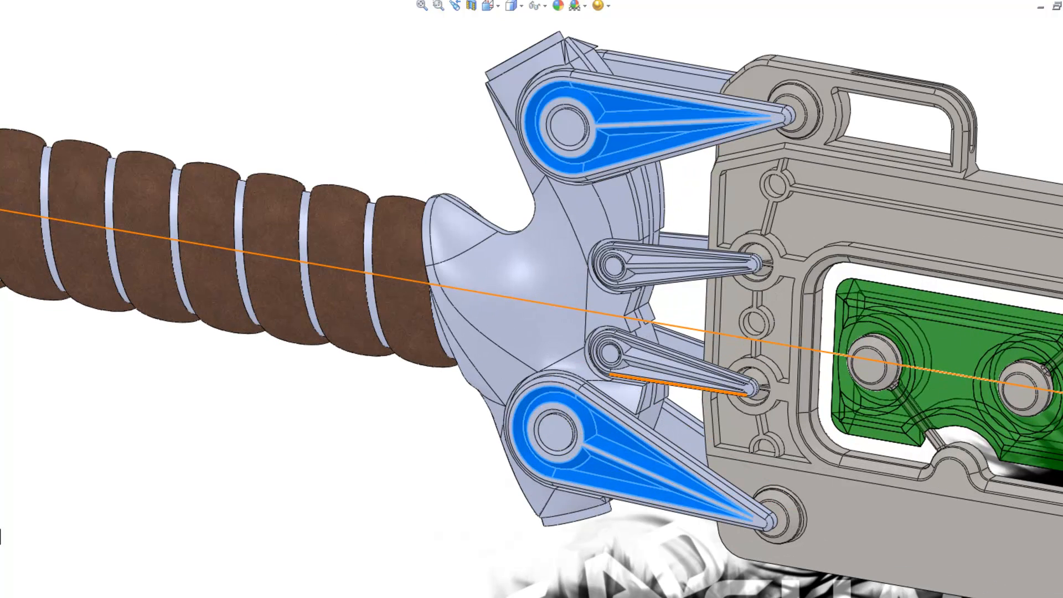
pyautogui.press('Escape')
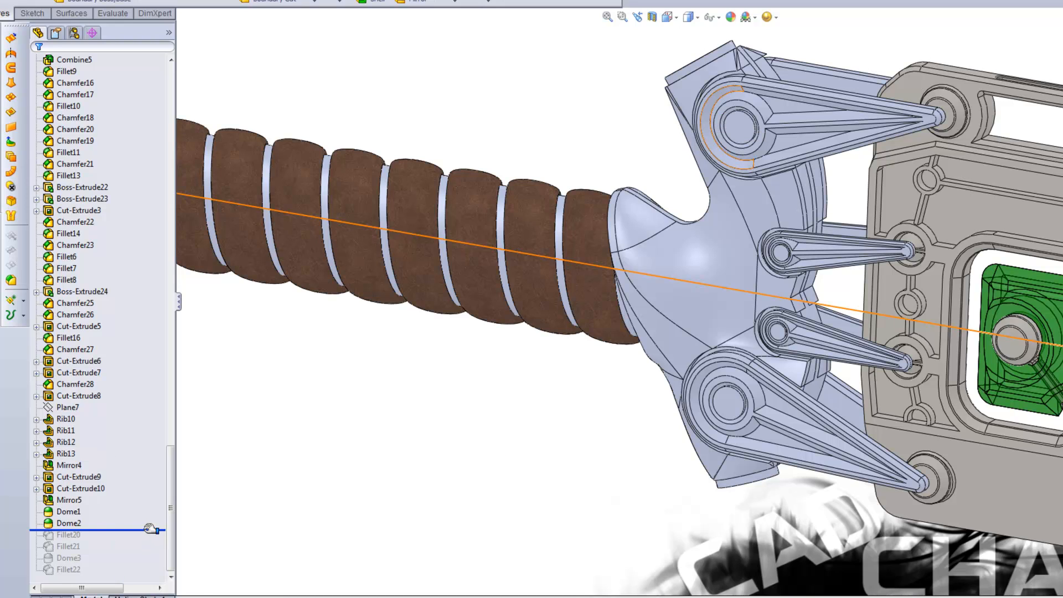
# Step: Roll the history forward to its end through Fillet22 and view the sword from the pommel end
pyautogui.moveTo(142, 529); pyautogui.dragTo(138, 571)
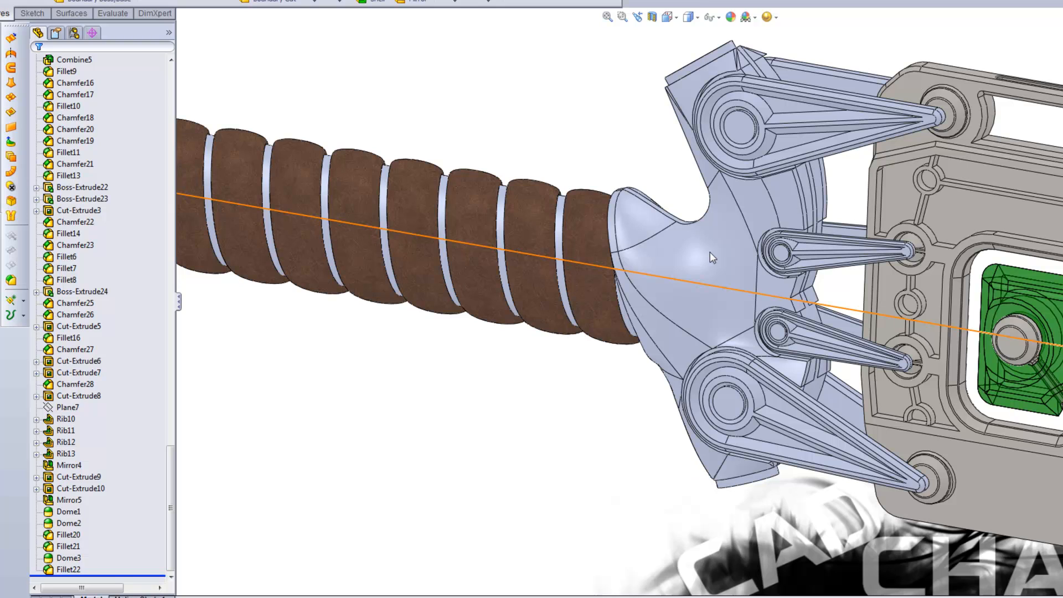
pyautogui.middleClick(699, 68)
pyautogui.moveTo(745, 70); pyautogui.dragTo(840, 159, button='middle')
pyautogui.moveTo(714, 149); pyautogui.dragTo(570, 75, button='middle')
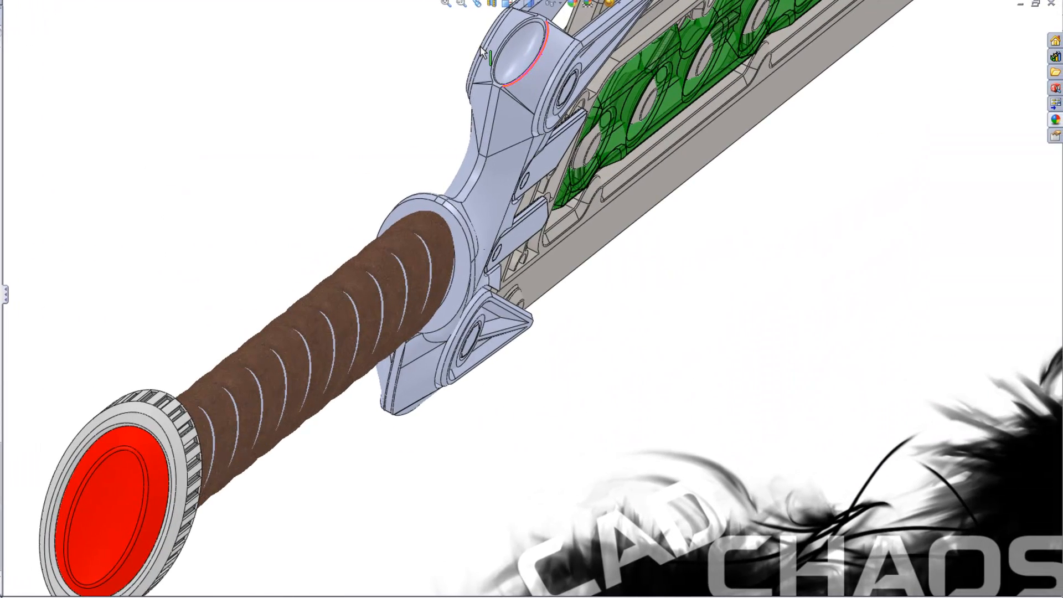
# Step: Highlight the domed face on the guard's upper end, clear the selection, and show the whole sword in front view
pyautogui.click(521, 54)
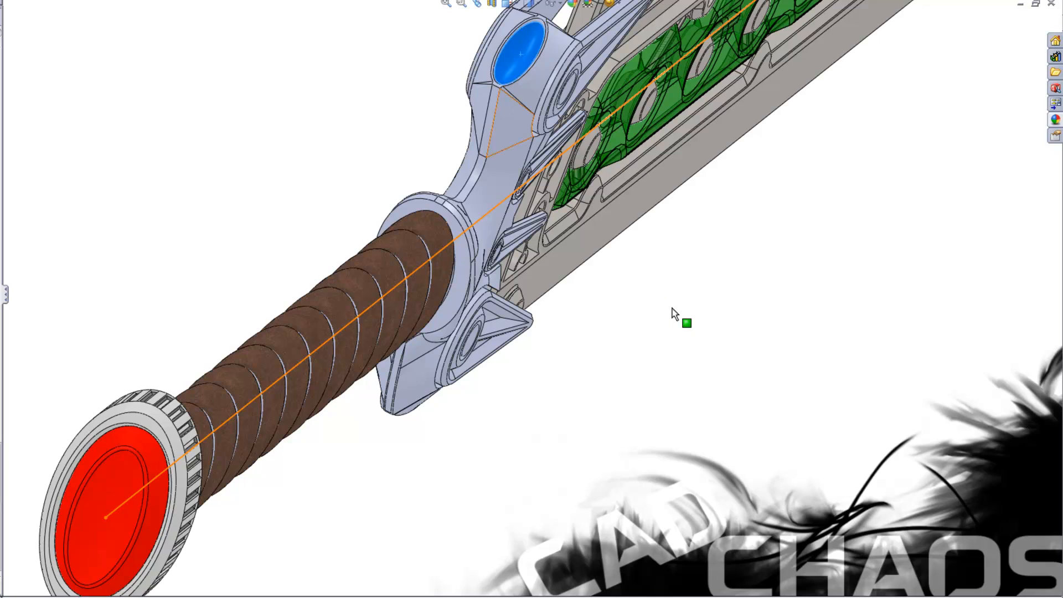
pyautogui.click(812, 347)
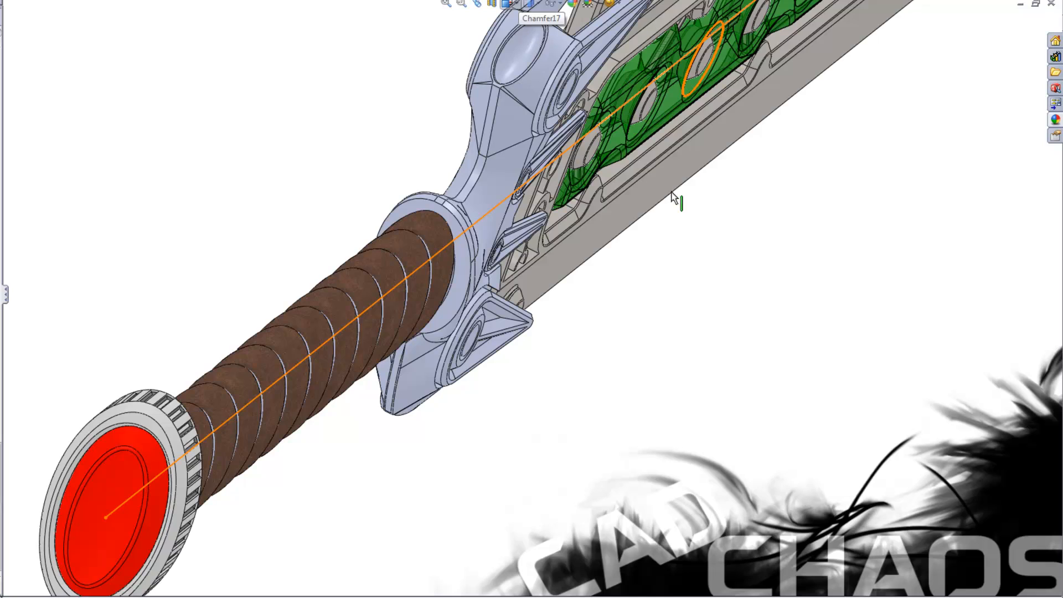
pyautogui.hotkey('ctrl', '1')
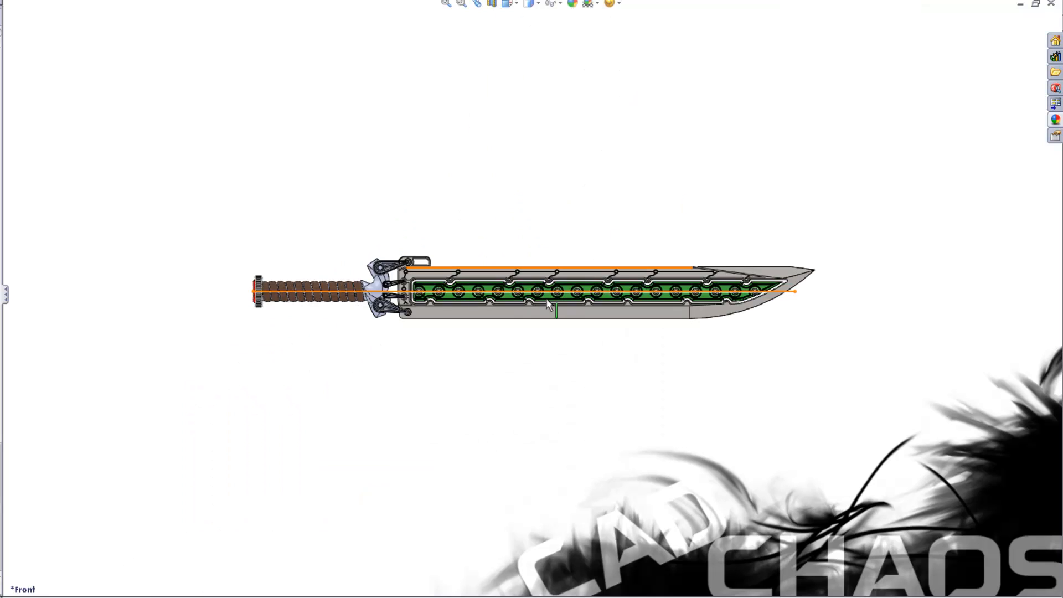